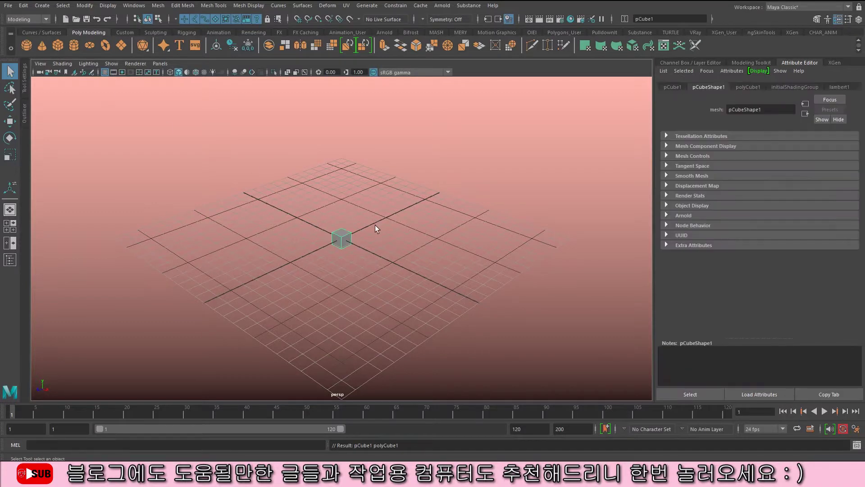
- Scale the cube at the origin into a flat plank about 16.4 by 1.3 by 6.9 units
scroll(342, 228, down, 10)
key(r)
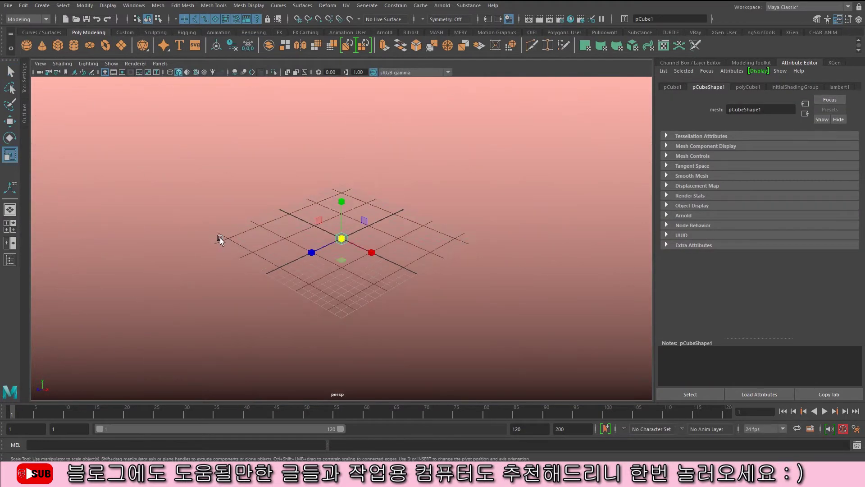
middle_drag(218, 239, 301, 205)
drag(337, 201, 399, 271)
key(w)
alt+right_drag(402, 269, 591, 267)
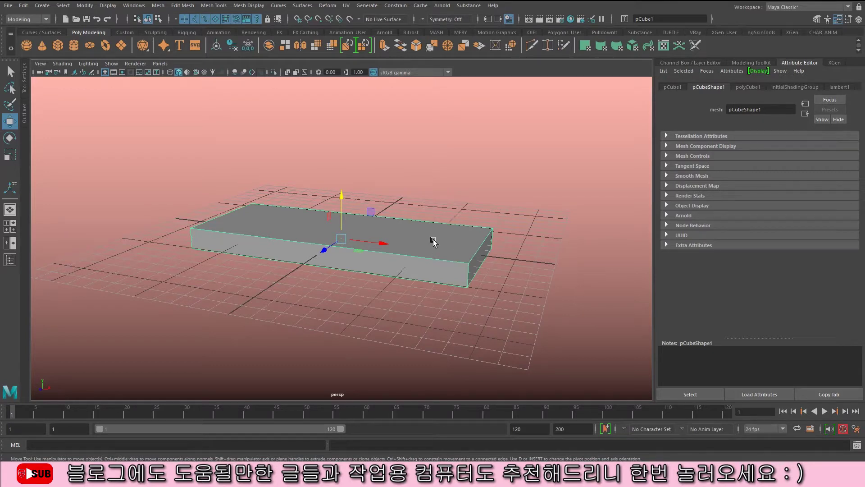
scroll(433, 242, down, 5)
drag(236, 206, 272, 234)
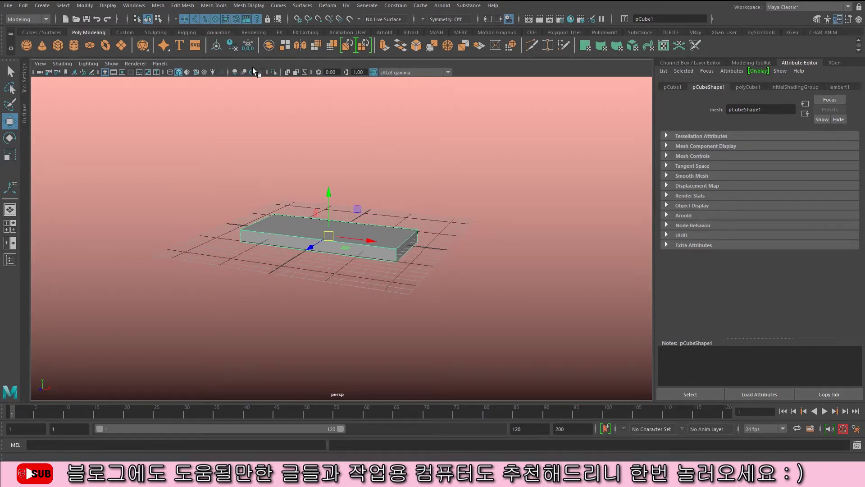
key(ctrl+d)
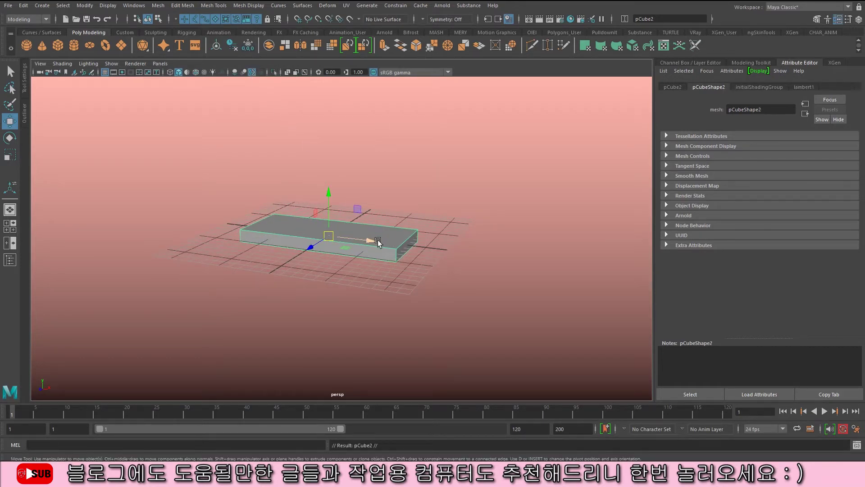
drag(369, 240, 563, 279)
key(Delete)
click(365, 250)
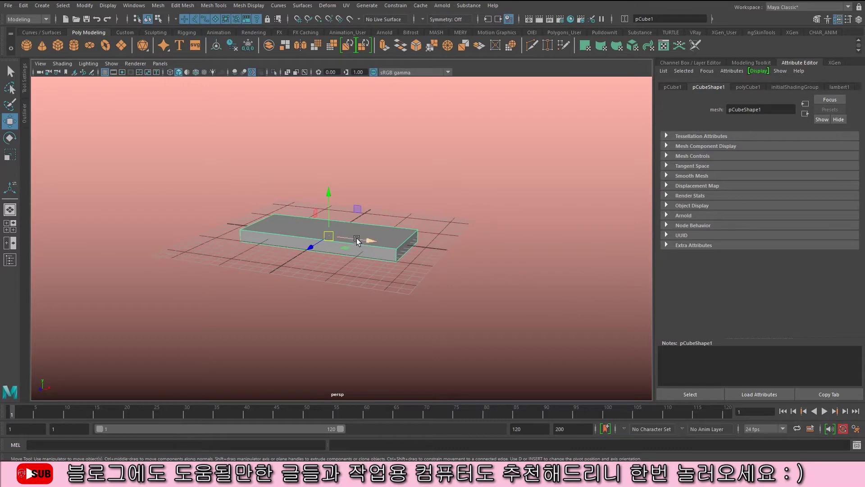
- Duplicate the plank along Z and repeat the spacing to make a row of five planks
alt+drag(381, 250, 219, 230)
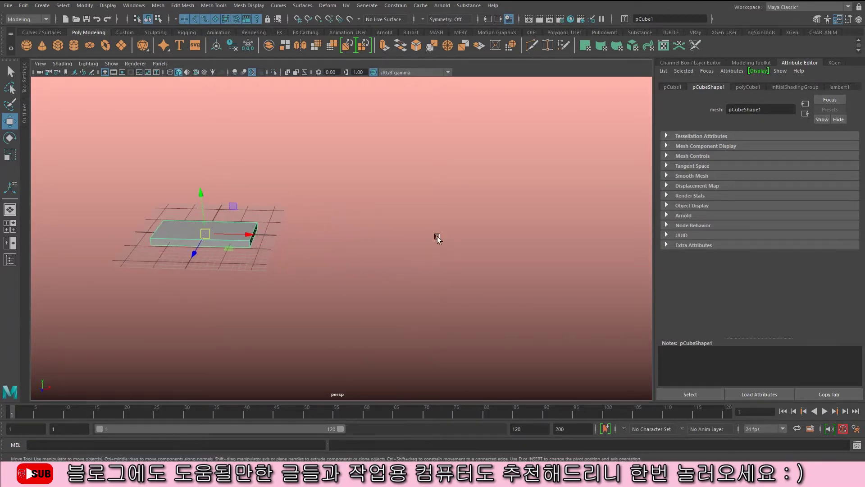
mouse_move(296, 270)
alt+mouse_down()
mouse_move(418, 265)
mouse_move(358, 200)
mouse_move(366, 248)
mouse_move(418, 247)
alt+mouse_up()
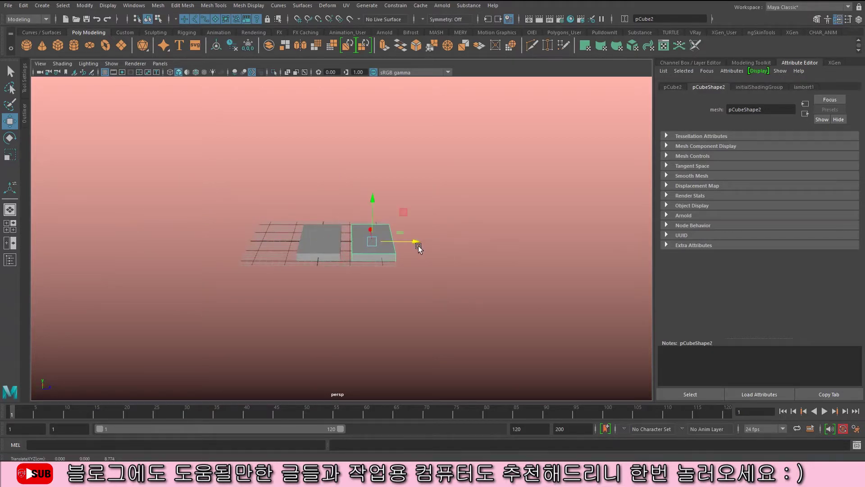
shift+drag(415, 242, 570, 244)
alt+middle_drag(570, 245, 351, 247)
scroll(378, 247, up, 5)
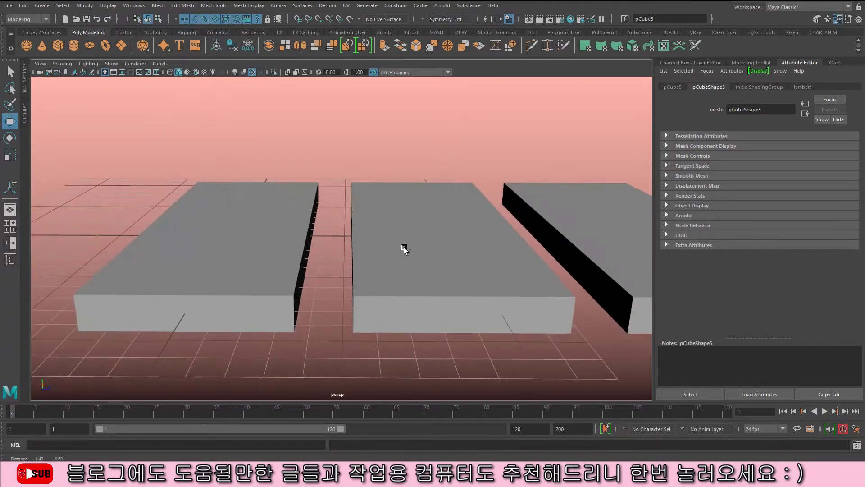
scroll(361, 239, up, 3)
alt+middle_drag(291, 253, 373, 207)
scroll(328, 220, down, 10)
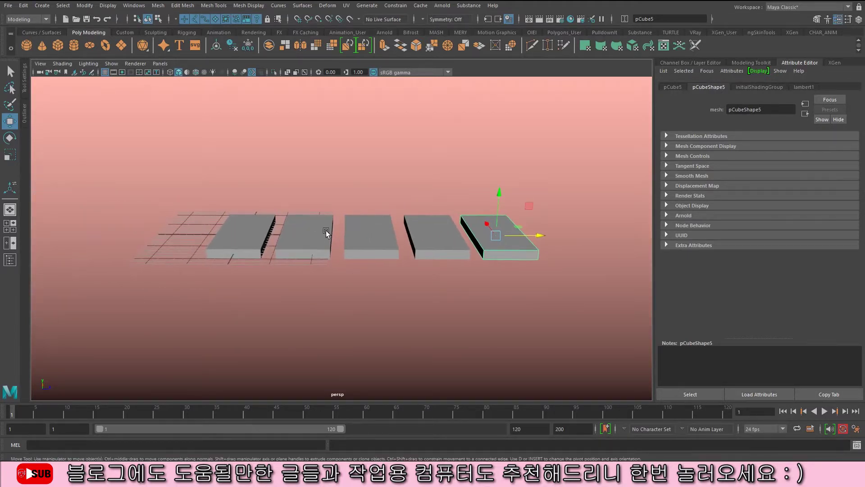
- Delete the four plank copies and select the remaining original plank
alt+drag(333, 220, 363, 215)
drag(332, 185, 581, 285)
key(Delete)
drag(203, 205, 251, 214)
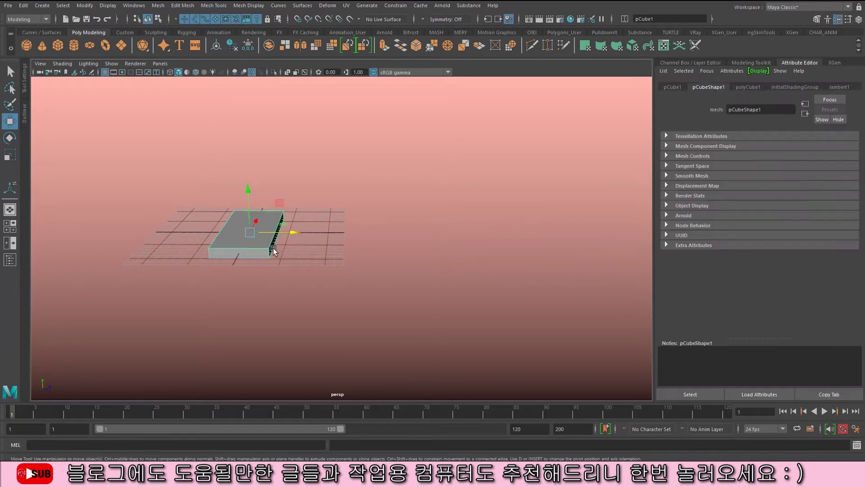
- Duplicate the plank about 8.9 units along Z and repeat Duplicate with Transform until the row has 21 planks
alt+middle_drag(247, 252, 353, 254)
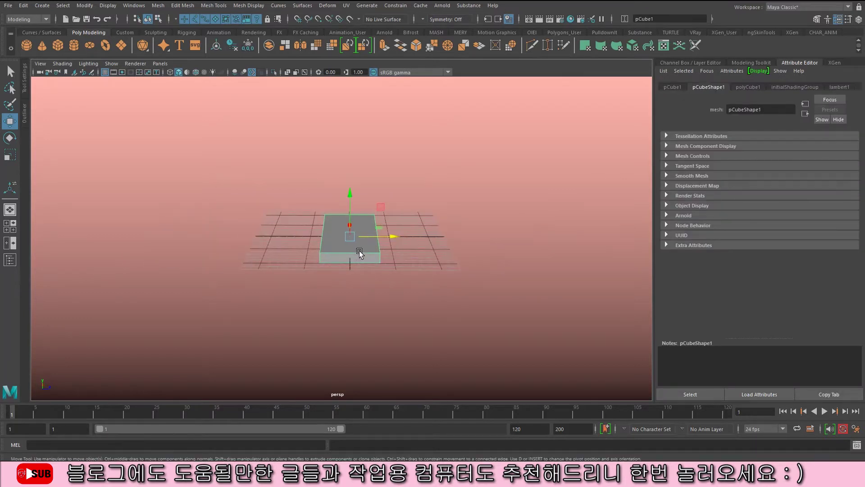
mouse_move(394, 256)
alt+mouse_down()
mouse_move(483, 266)
mouse_move(413, 259)
mouse_move(285, 223)
mouse_move(389, 236)
alt+mouse_up()
scroll(405, 272, down, 8)
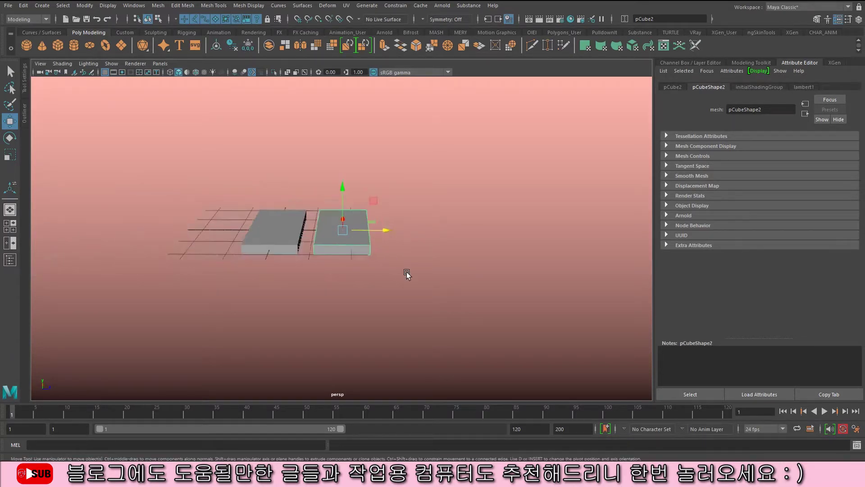
key(shift+d)
key(shift+d)
key(shift+d)
key(shift+d)
key(shift+d)
key(shift+d)
key(shift+d)
key(shift+d)
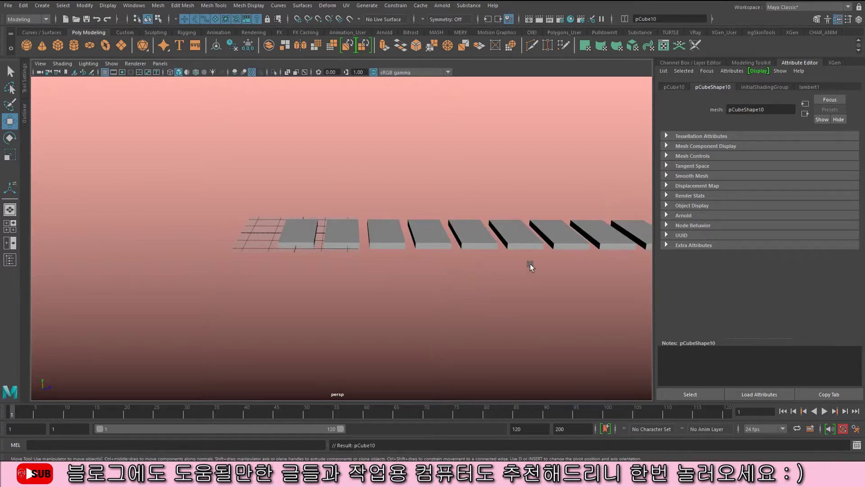
alt+middle_drag(556, 264, 348, 266)
scroll(396, 251, down, 4)
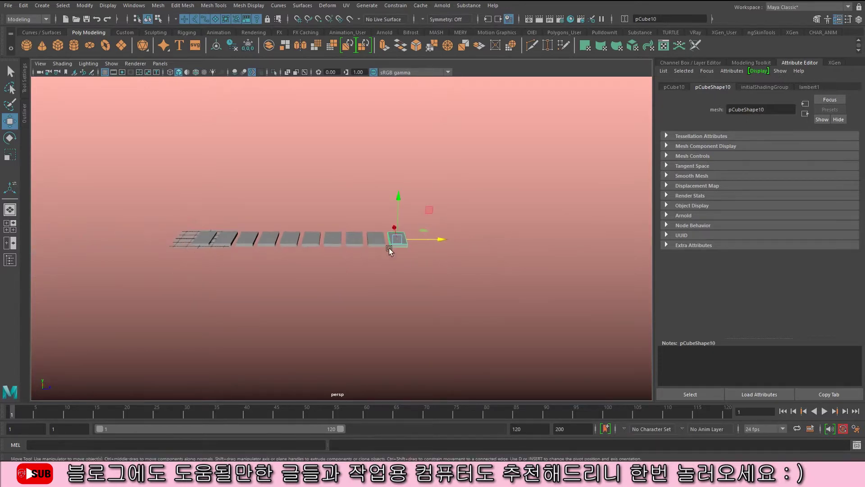
key(shift+d)
key(shift+d)
key(shift+d)
key(shift+d)
key(shift+d)
key(shift+d)
key(shift+d)
key(shift+d)
key(shift+d)
key(shift+d)
key(shift+d)
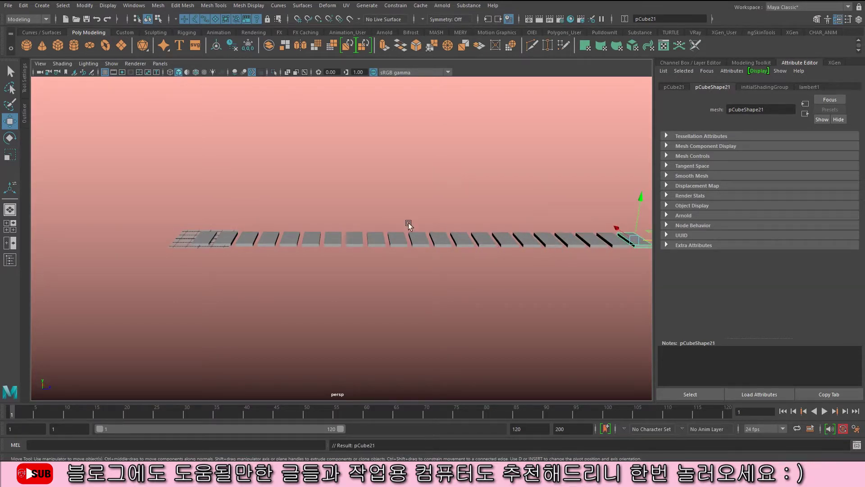
- Look up the Duplicate with Transform command and examine the last plank's translate, rotate and scale channels
click(23, 6)
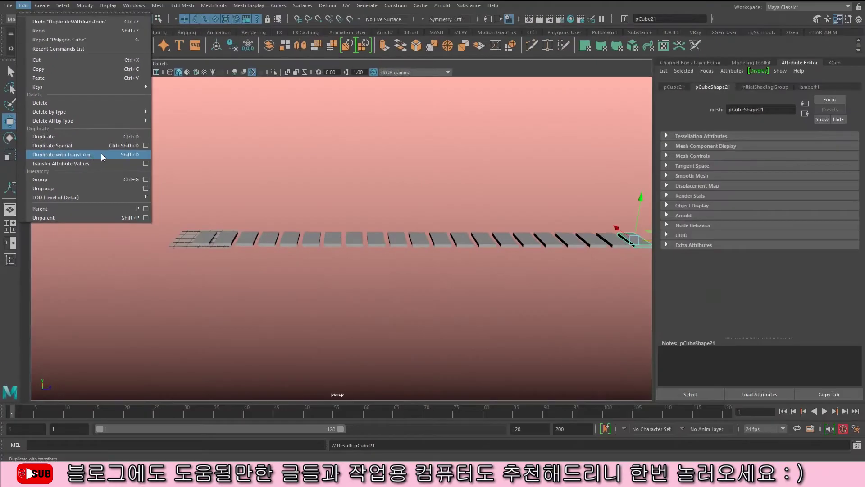
click(103, 157)
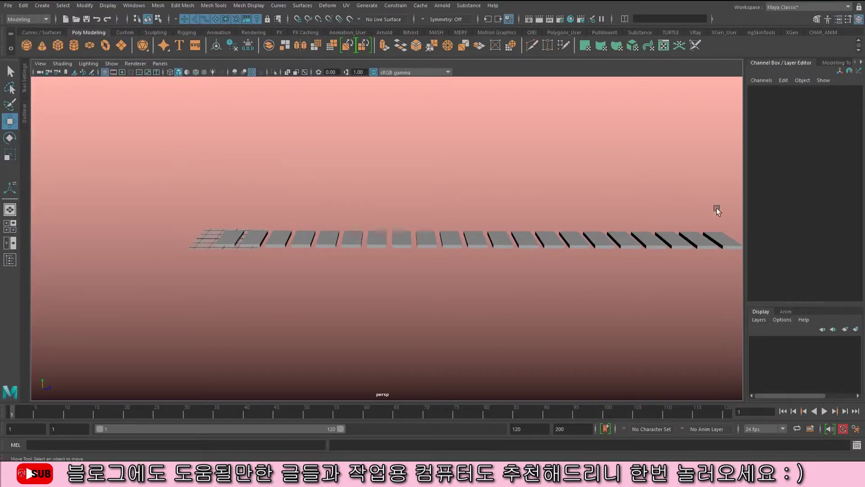
click(721, 246)
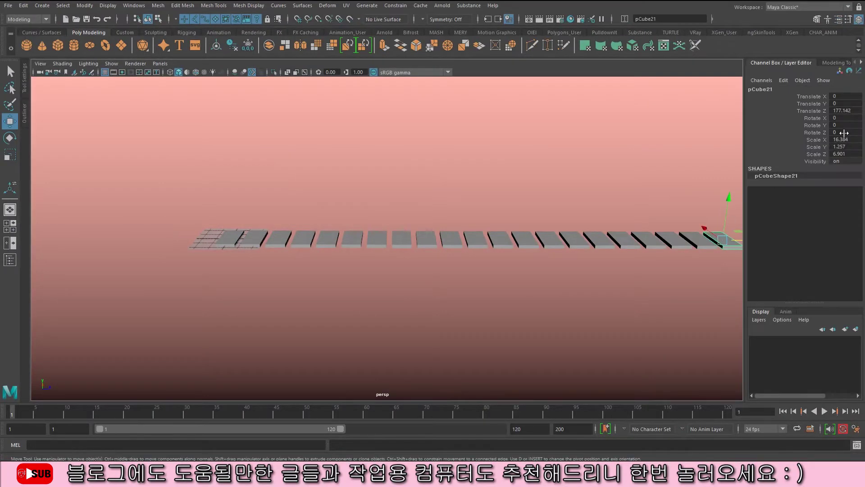
drag(818, 97, 820, 154)
- Delete all plank copies in the row and select the original plank for moving
drag(264, 216, 750, 271)
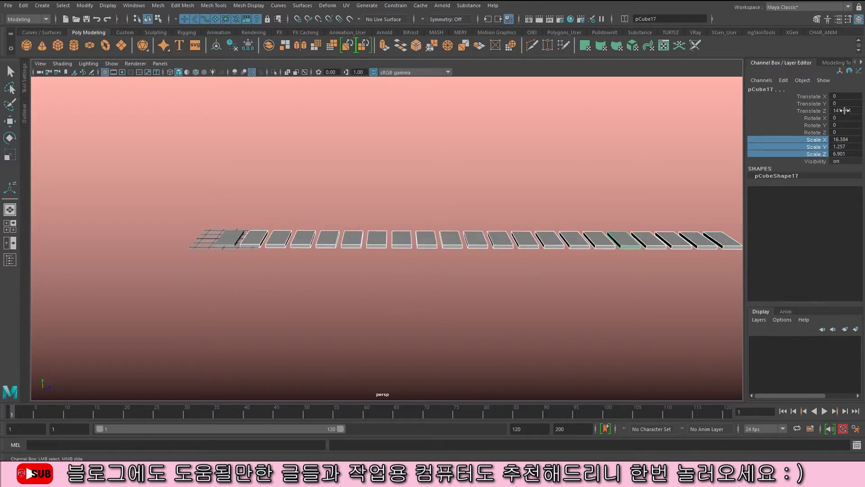
key(Delete)
click(232, 237)
key(w)
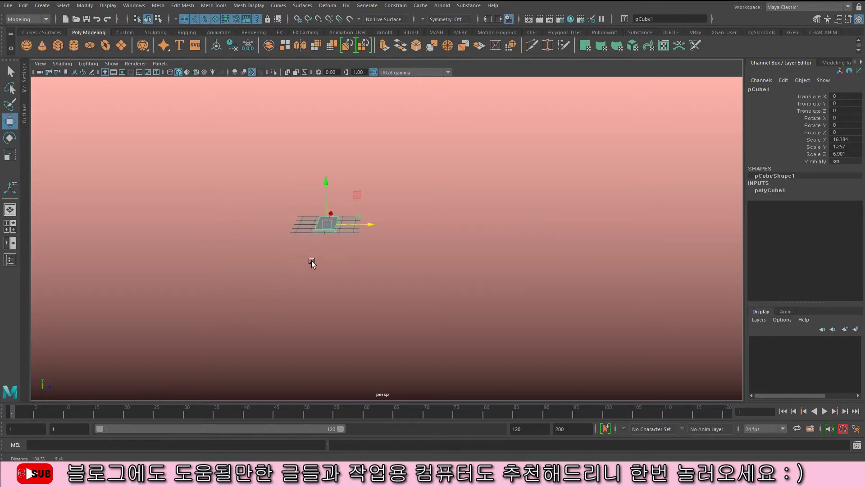
- Duplicate the original plank and move the copy about 10.1 units along Z
scroll(418, 264, up, 5)
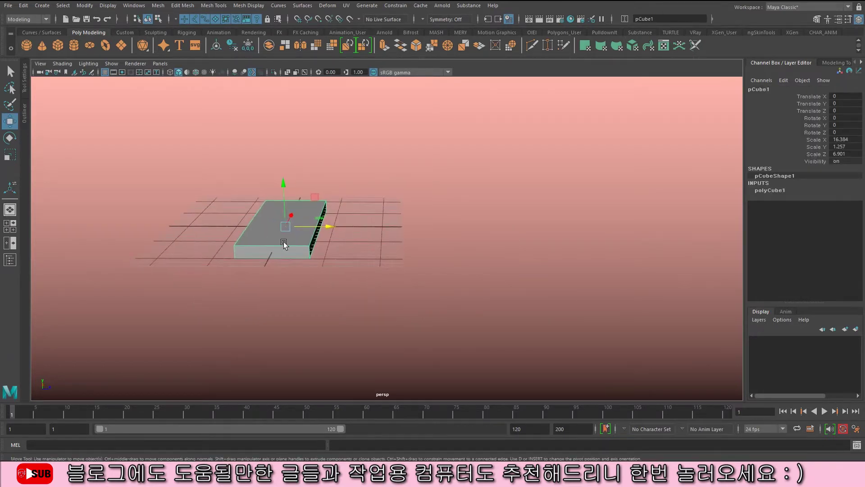
key(ctrl+d)
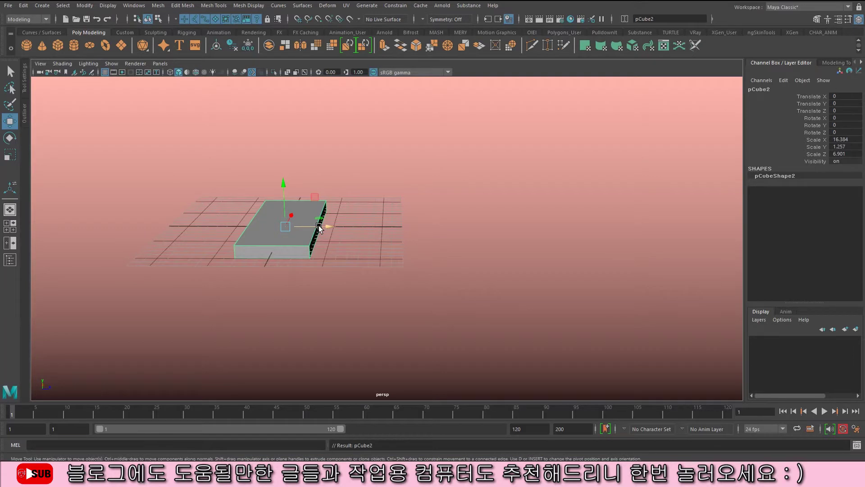
drag(319, 228, 418, 234)
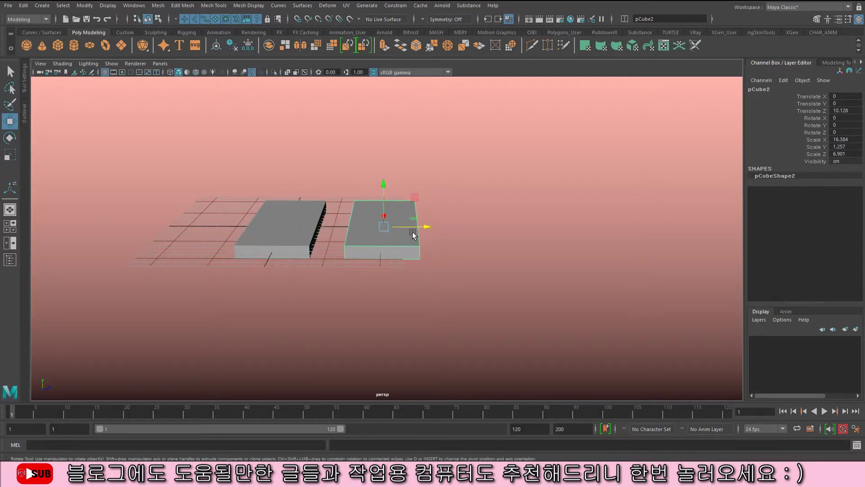
- Rotate the copied plank about -8.3, -10 and 13.3 degrees in X, Y and Z, and scale it up uniformly to about 18.5 by 1.4 by 7.8
key(e)
drag(401, 204, 386, 207)
key(r)
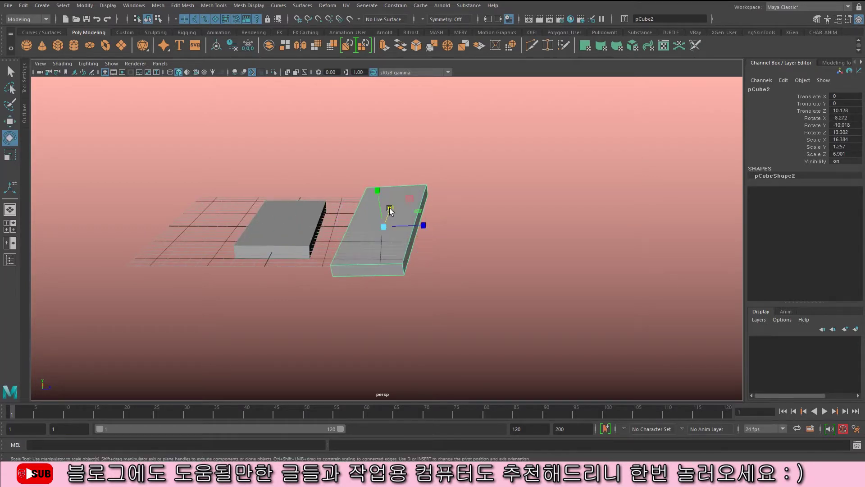
drag(378, 239, 388, 239)
- Repeat Duplicate with Transform on the rotated, enlarged copy to build a growing spiral of about 30 planks
scroll(389, 245, down, 5)
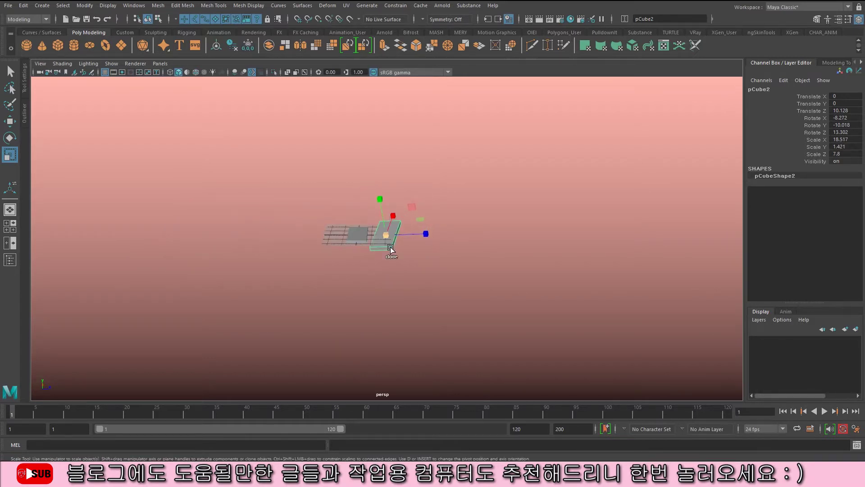
scroll(396, 264, up, 2)
key(shift+d)
key(shift+d)
key(shift+d)
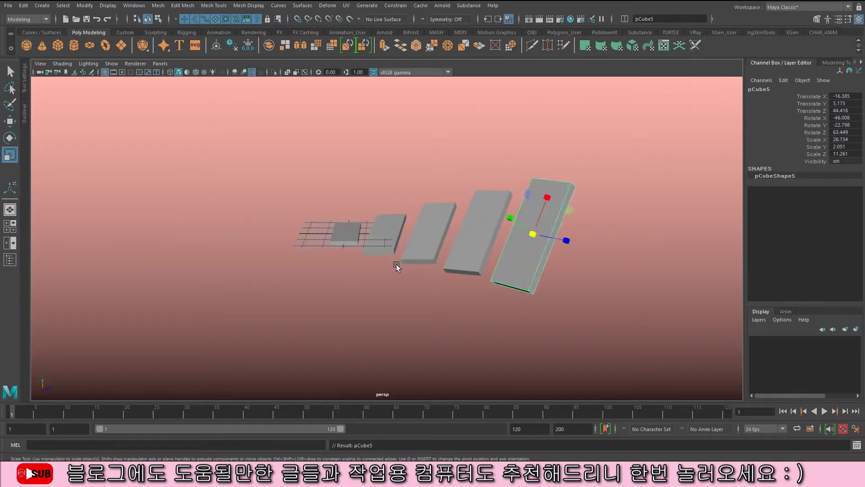
key(shift+d)
key(shift+d)
key(shift+d)
key(shift+d)
key(shift+d)
alt+drag(396, 265, 537, 269)
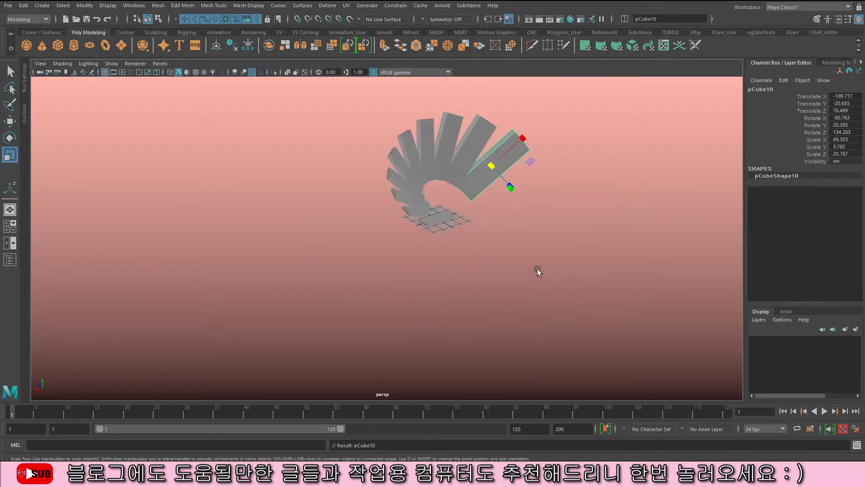
key(shift+d)
key(shift+d)
key(shift+d)
key(shift+d)
key(shift+d)
key(shift+d)
key(shift+d)
key(shift+d)
key(shift+d)
key(shift+d)
key(shift+d)
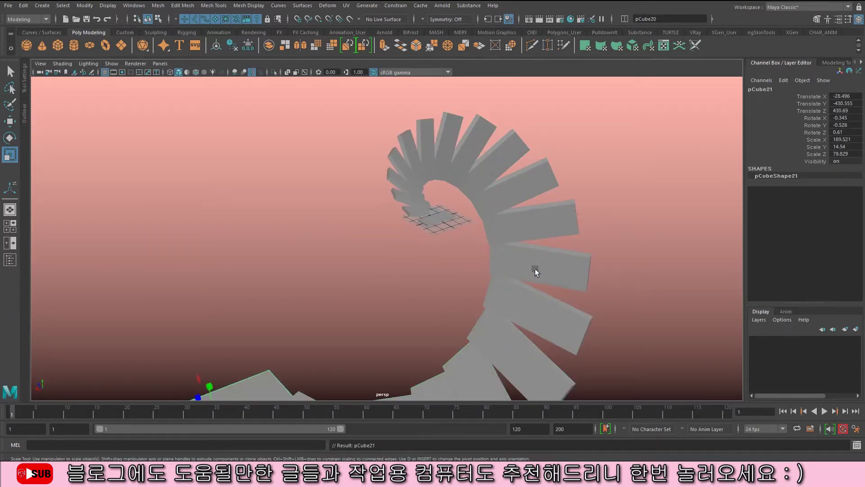
key(shift+d)
key(shift+d)
key(shift+d)
key(shift+d)
key(shift+d)
key(shift+d)
key(shift+d)
key(shift+d)
key(shift+d)
- Examine the second plank's transform values and the shape of the plank spiral from several angles
alt+drag(531, 268, 422, 266)
click(409, 268)
key(q)
click(364, 252)
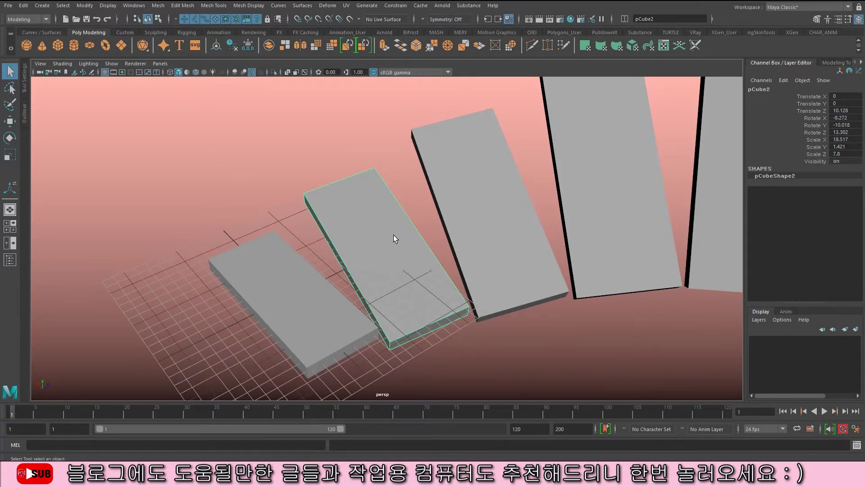
scroll(393, 238, down, 5)
alt+drag(396, 251, 597, 247)
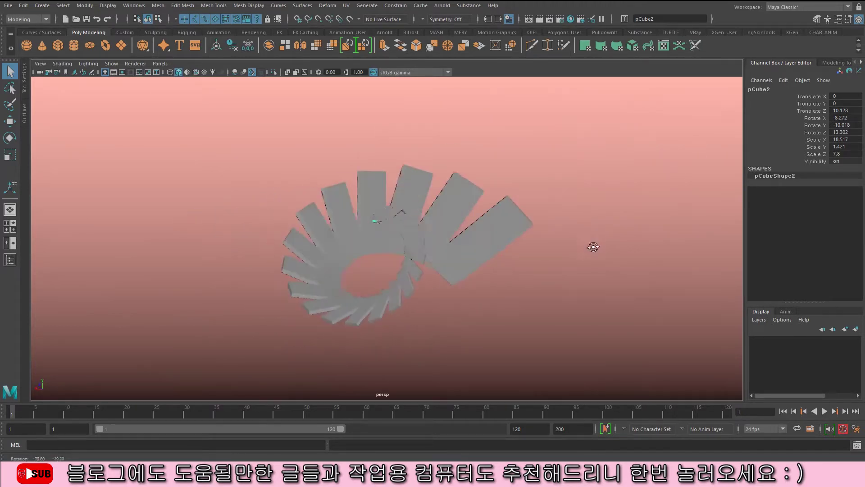
scroll(721, 262, up, 6)
alt+drag(455, 244, 378, 220)
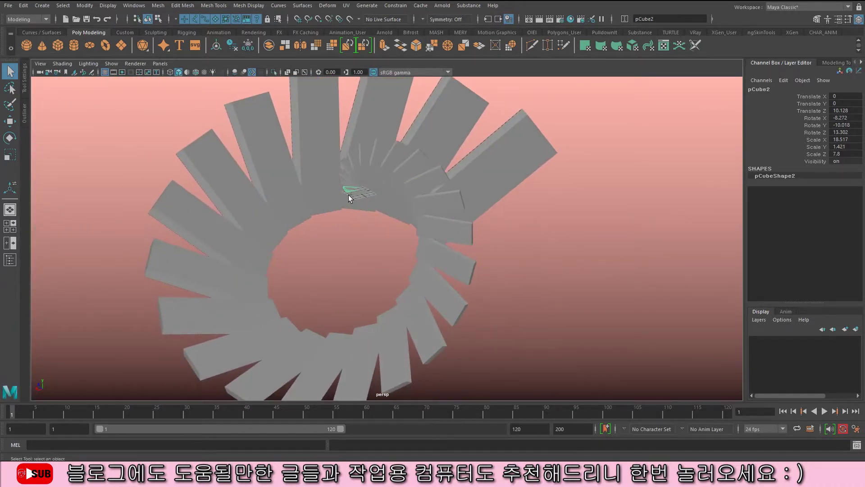
- Delete all copies in the spiral, keeping only the original plank, and frame it
click(429, 216)
key(Delete)
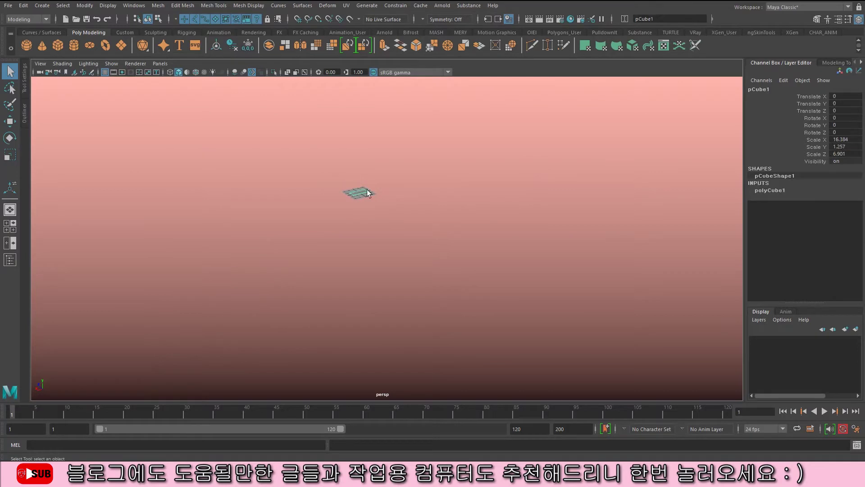
key(f)
- Duplicate the original plank along Z and set the copy's Translate Z to 10
key(w)
alt+drag(411, 257, 435, 282)
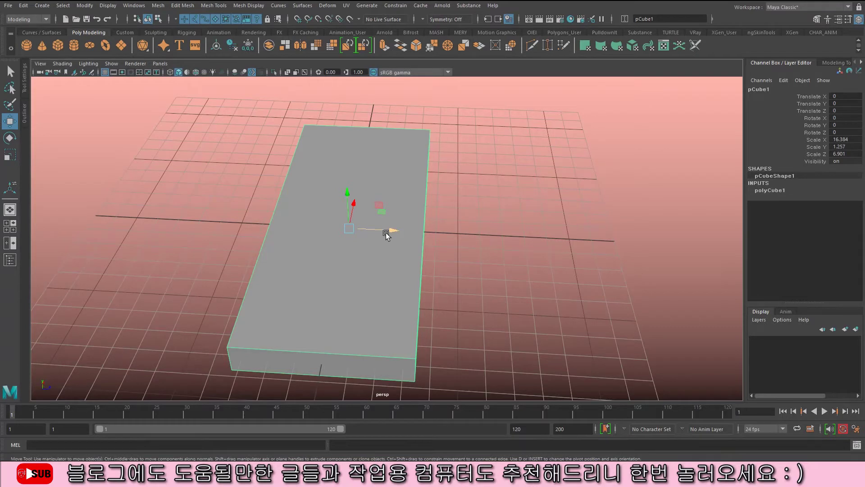
shift+drag(386, 235, 576, 253)
double_click(839, 111)
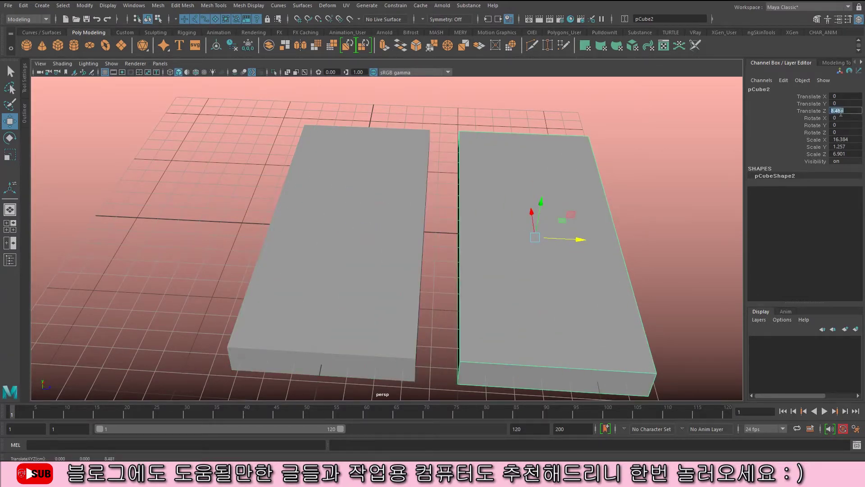
text(10)
key(Return)
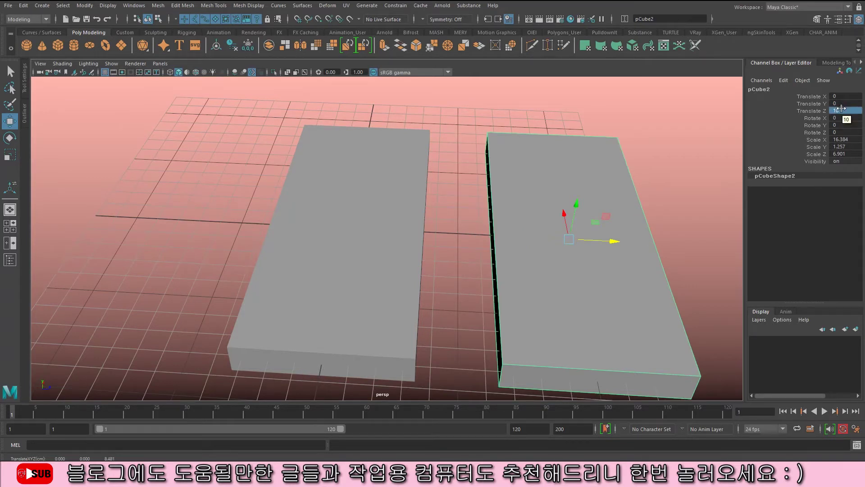
- Set the duplicated plank's Translate Y to 5
double_click(839, 104)
text(5)
key(Return)
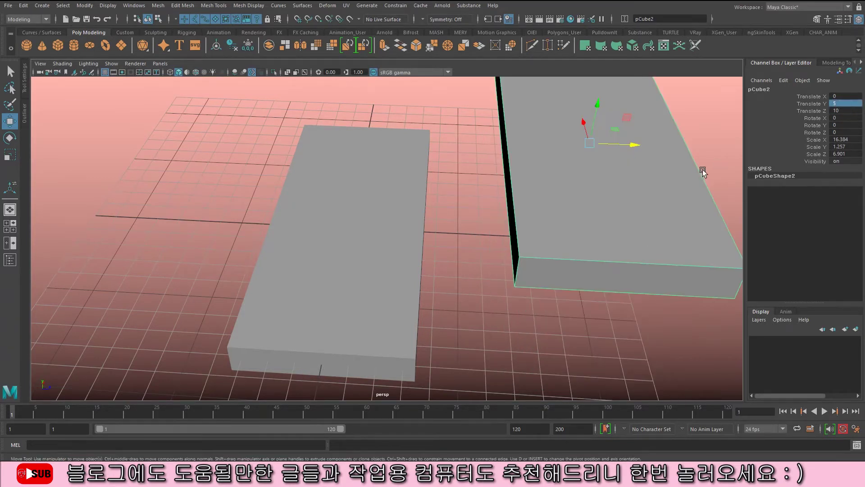
- Repeat Duplicate with Transform four times on the raised copy to build a staircase of six planks
alt+right_drag(699, 168, 272, 194)
alt+drag(272, 193, 389, 185)
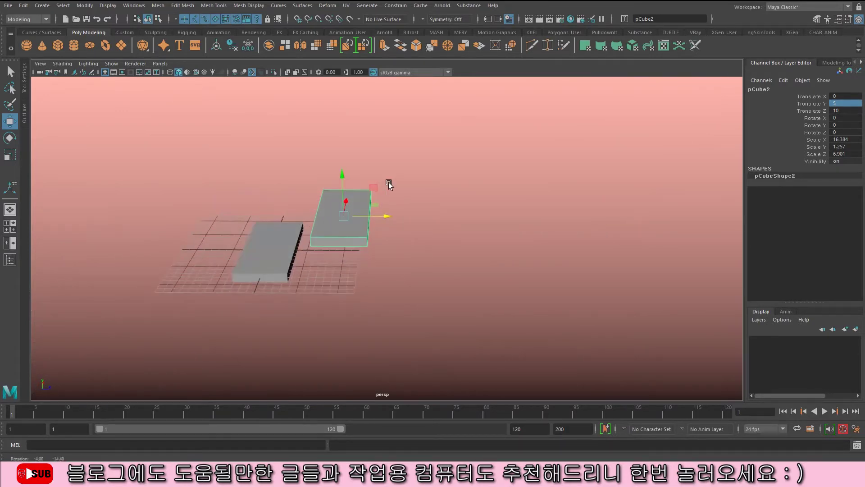
key(shift+d)
key(shift+d)
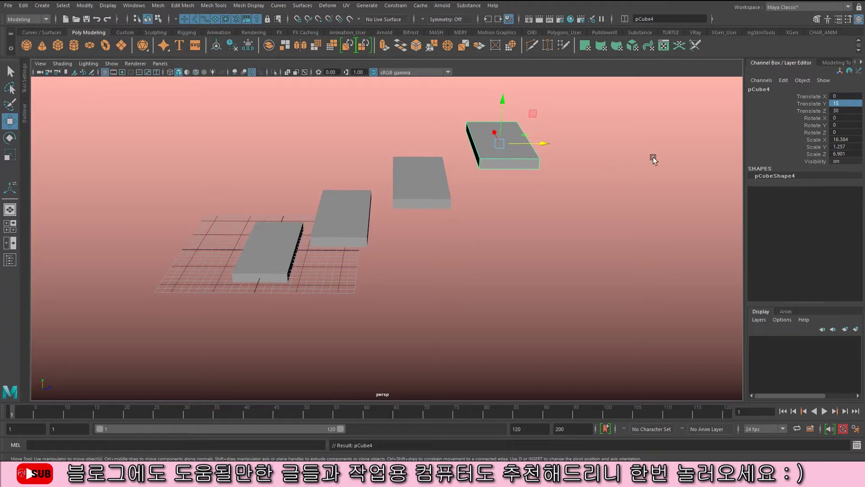
alt+middle_drag(685, 154, 554, 222)
key(shift+d)
key(shift+d)
- Examine the Translate Y and Translate Z values of successive planks and the shape of the staircase
alt+middle_drag(314, 272, 559, 207)
scroll(558, 208, up, 3)
click(380, 269)
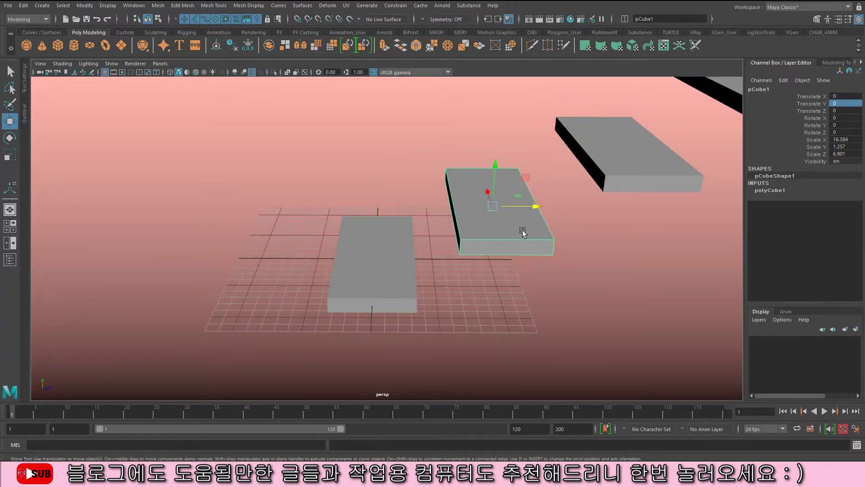
click(522, 233)
key(f)
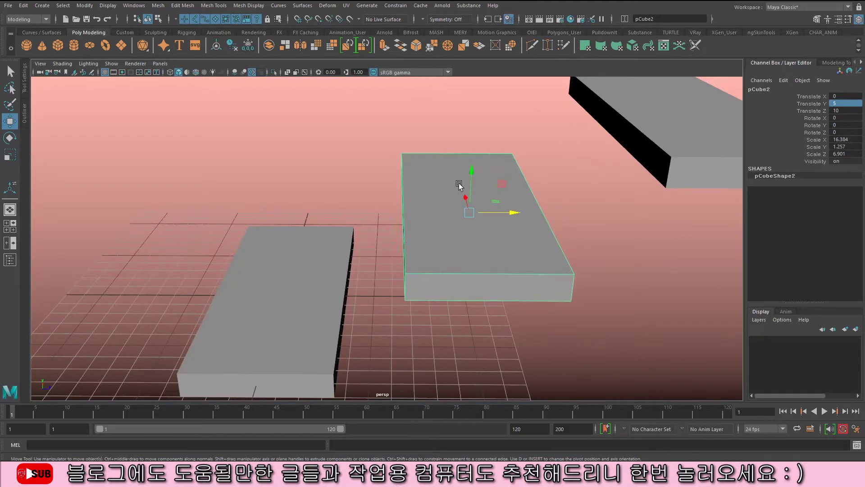
alt+middle_drag(513, 131, 338, 213)
click(389, 149)
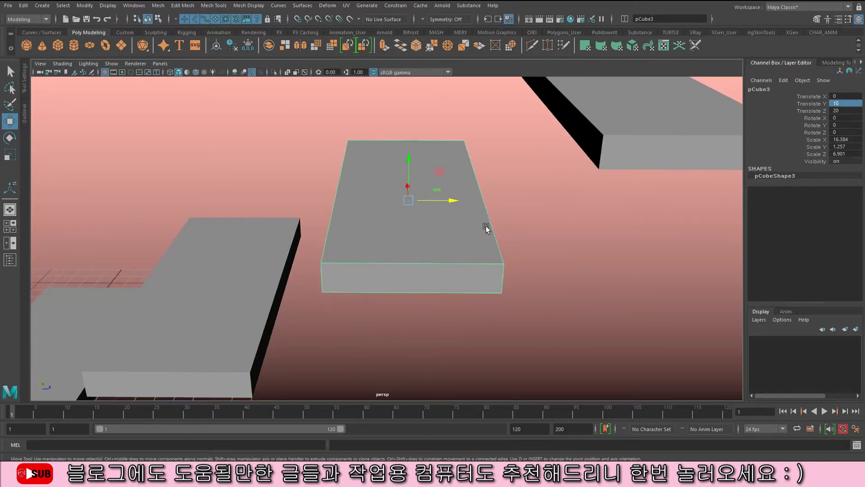
click(844, 110)
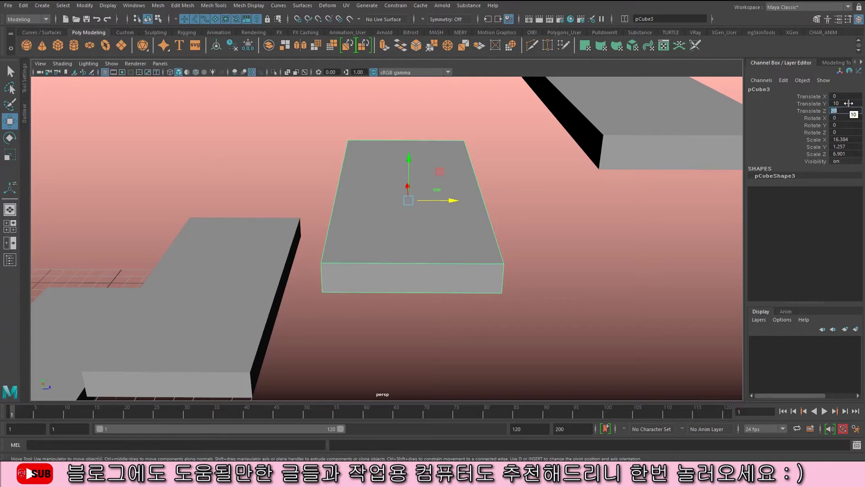
click(848, 103)
click(848, 110)
click(847, 103)
click(614, 145)
alt+right_drag(615, 145, 568, 207)
alt+drag(569, 206, 392, 333)
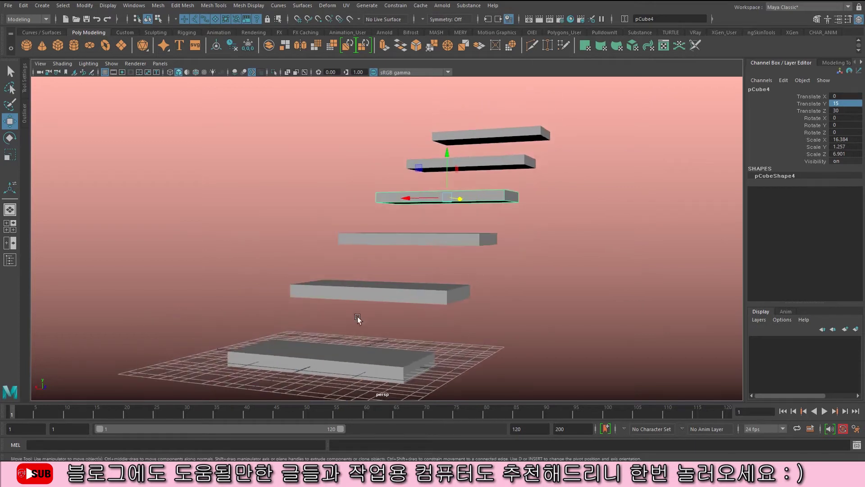
- Delete all the staircase copies, keeping only the original plank, and frame it
alt+drag(523, 124, 569, 299)
key(Delete)
drag(407, 288, 334, 338)
key(Delete)
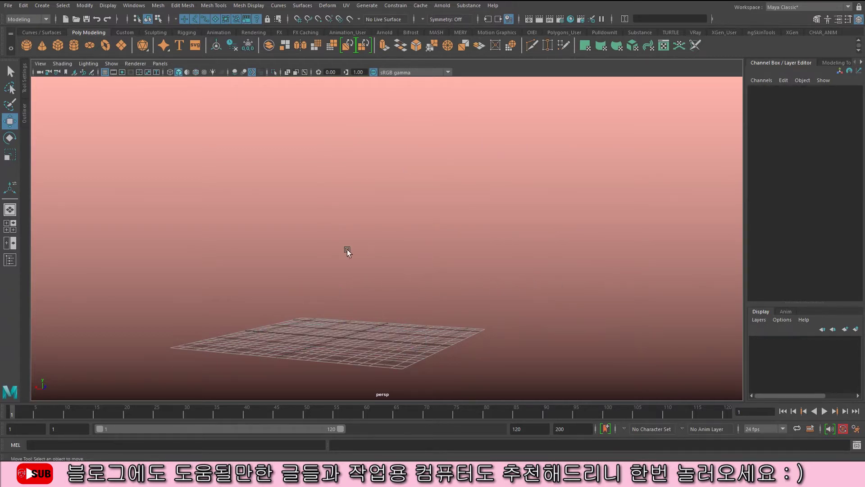
alt+drag(350, 234, 265, 244)
key(ctrl+z)
key(f)
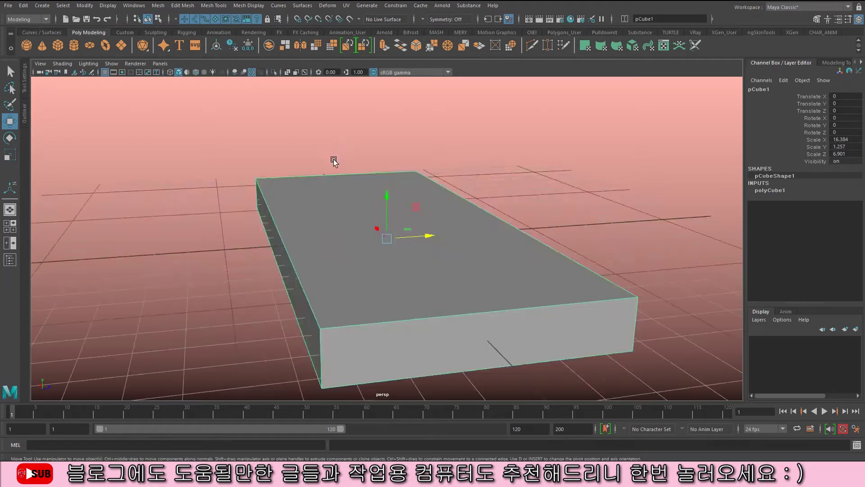
- Duplicate the original plank and move the copy about 10.8 units along Z beside it
scroll(340, 177, down, 3)
alt+drag(387, 234, 407, 236)
key(ctrl+d)
click(407, 236)
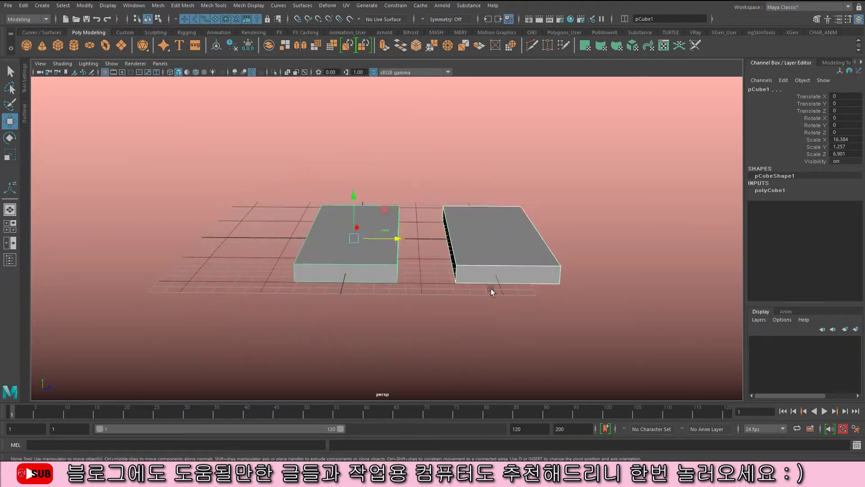
scroll(458, 277, up, 5)
alt+drag(442, 212, 442, 220)
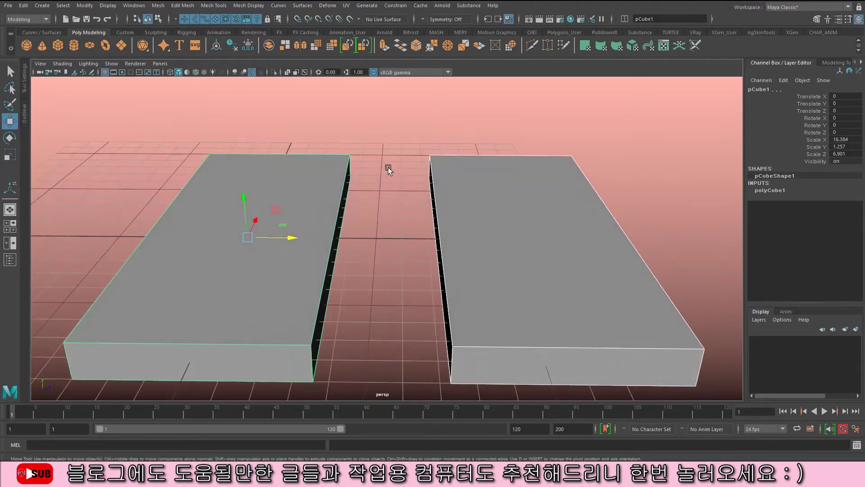
- Select both planks and combine them into a single mesh
drag(328, 146, 316, 219)
key(q)
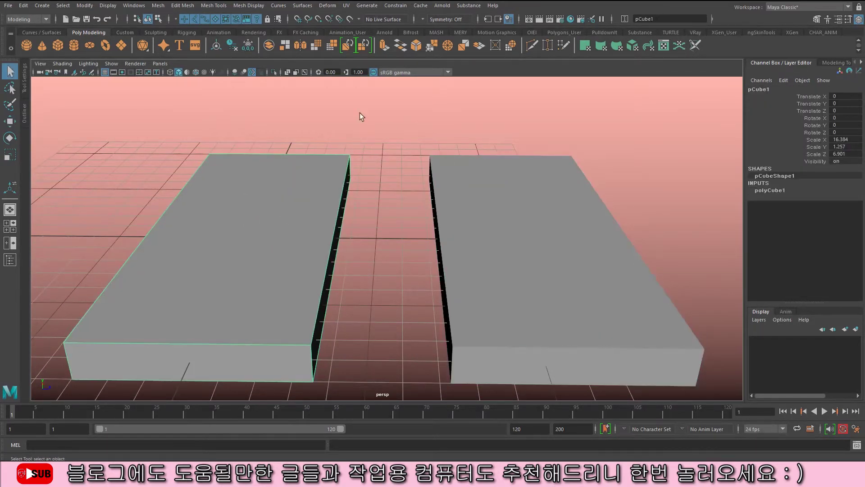
shift+click(534, 212)
key(ctrl+z)
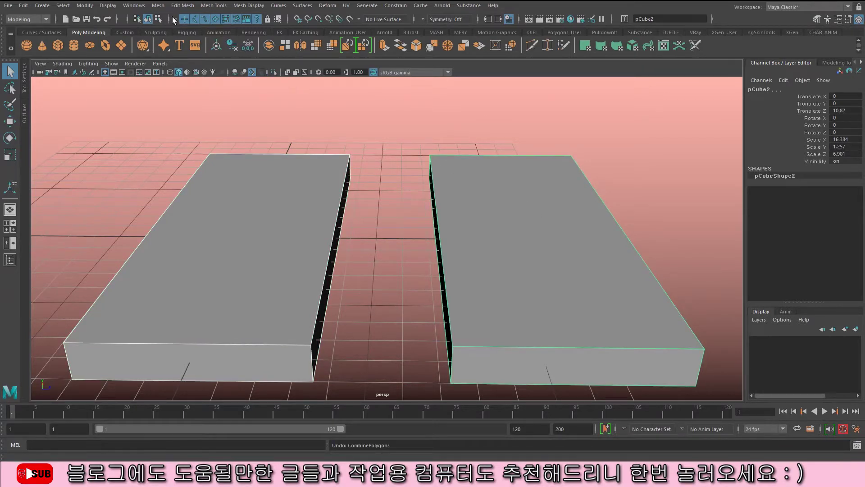
click(160, 5)
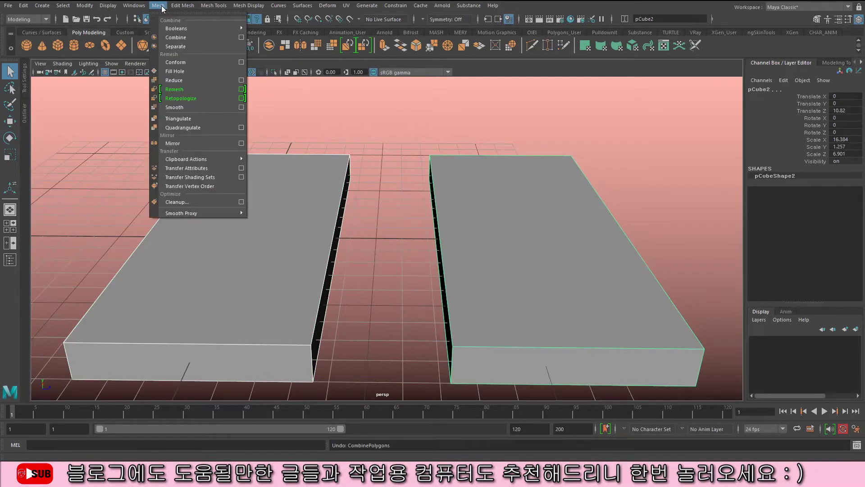
click(194, 38)
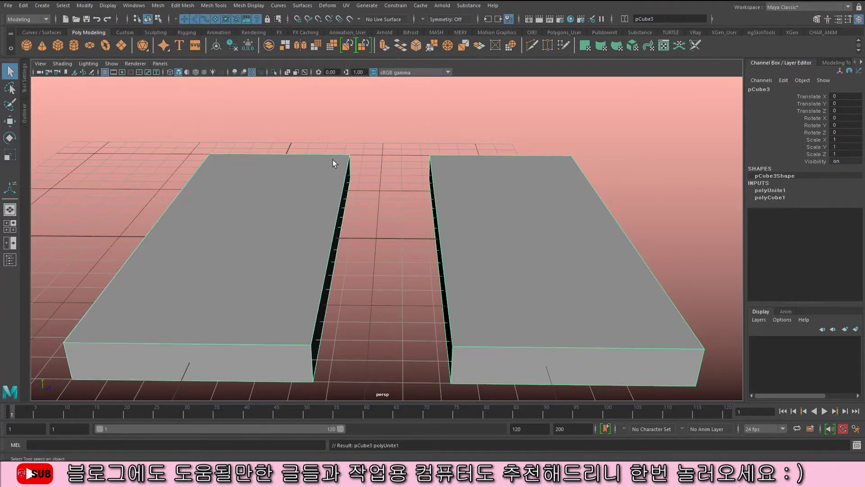
- Move the combined mesh up to about 7.24 in Translate Y
scroll(396, 182, down, 8)
key(w)
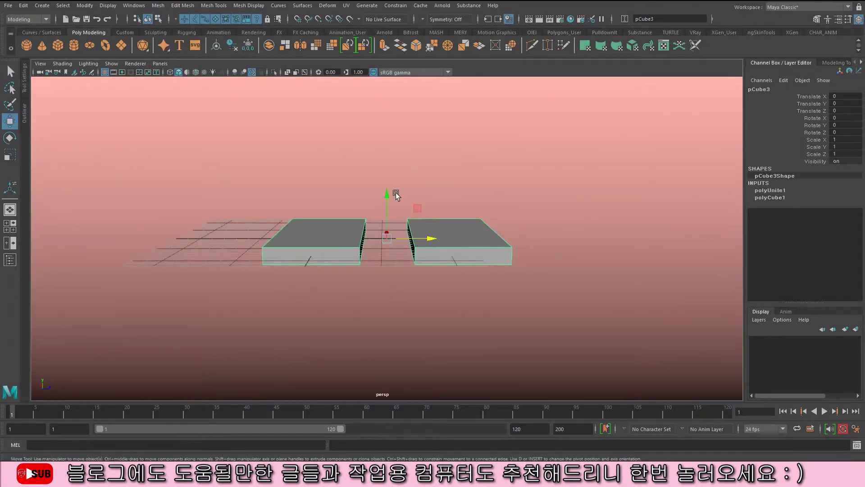
drag(392, 194, 391, 101)
scroll(401, 183, up, 8)
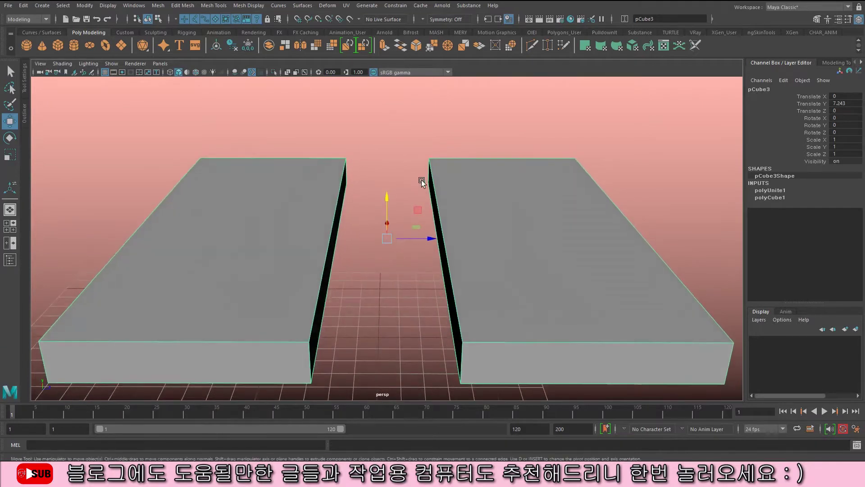
key(q)
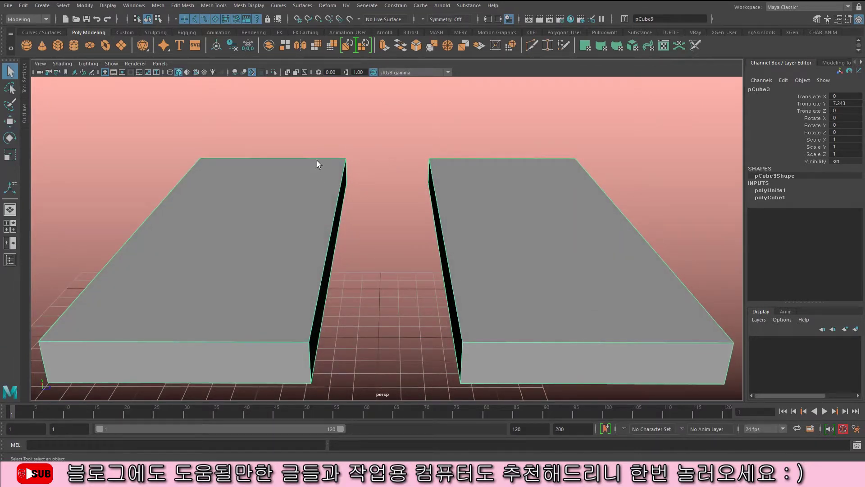
- Create a polygon cube above the planks and duplicate it along Z to about 9.05
scroll(325, 141, down, 4)
click(58, 45)
key(w)
middle_drag(309, 289, 336, 93)
key(ctrl+d)
drag(360, 157, 472, 159)
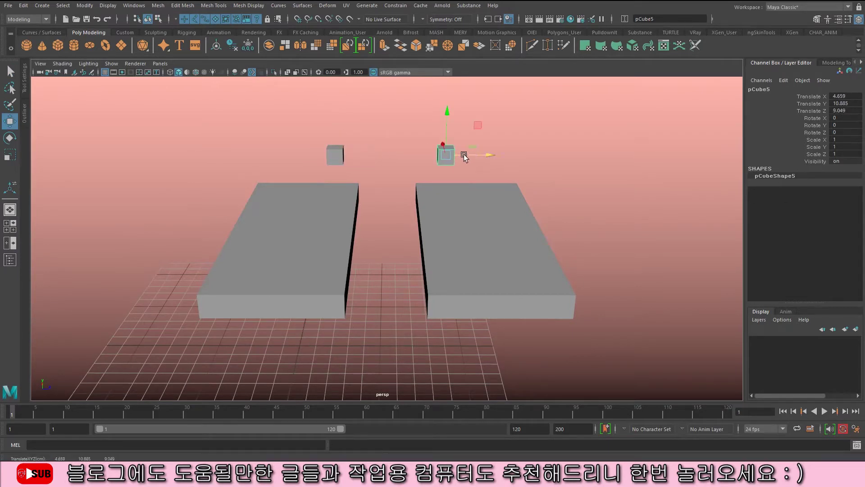
- Scale both small cubes uniformly to about 5.22
key(q)
drag(299, 116, 464, 159)
alt+right_drag(366, 160, 450, 188)
key(r)
middle_drag(368, 198, 433, 147)
key(q)
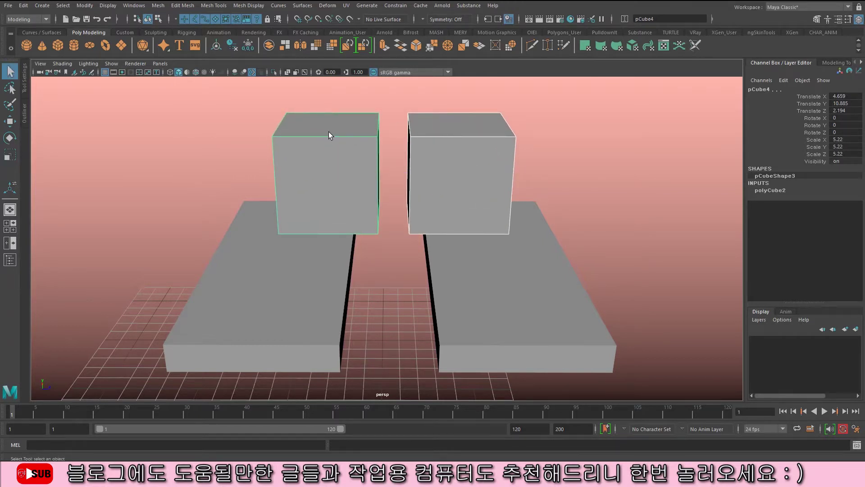
- Duplicate the first enlarged cube, move the copy to about -4.9 in Z, and select all three cubes
click(342, 121)
key(w)
key(ctrl+d)
drag(385, 170, 242, 171)
drag(153, 101, 479, 146)
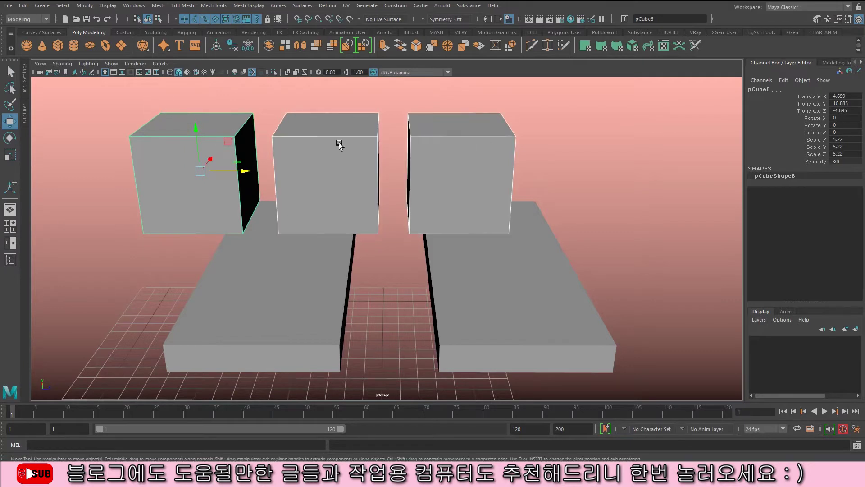
- Delete the three cubes above the combined planks
alt+middle_drag(257, 139, 343, 141)
key(q)
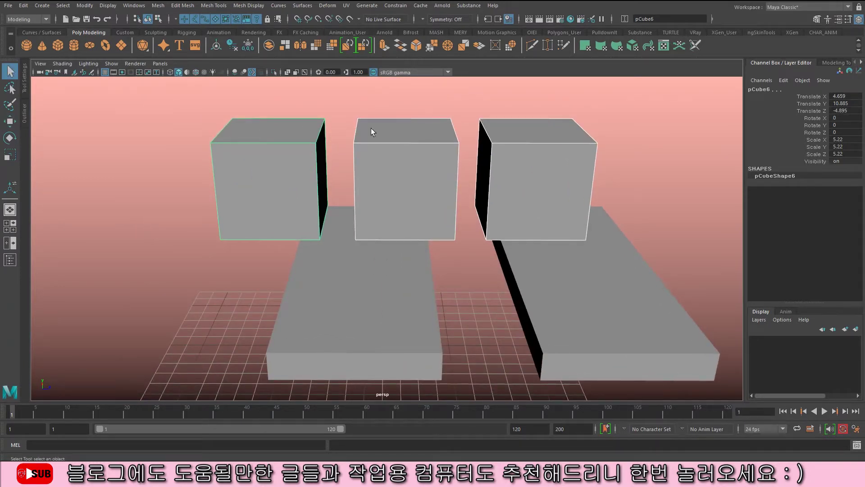
alt+drag(467, 145, 408, 129)
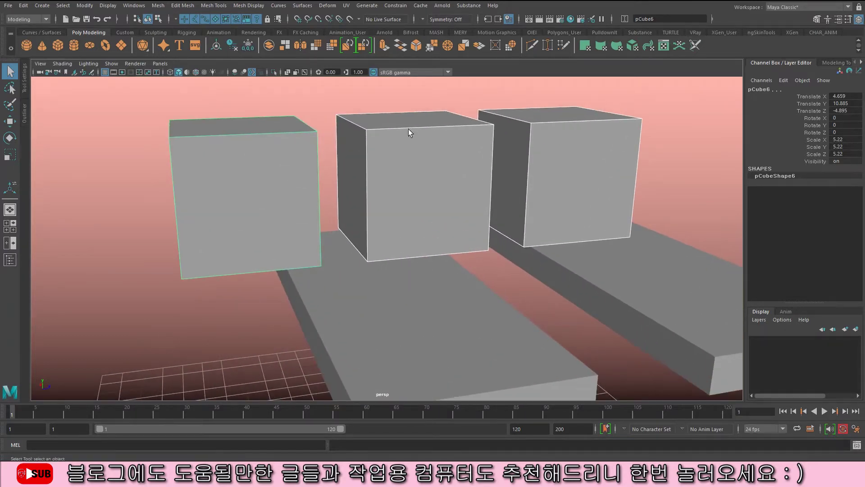
alt+middle_drag(480, 120, 517, 156)
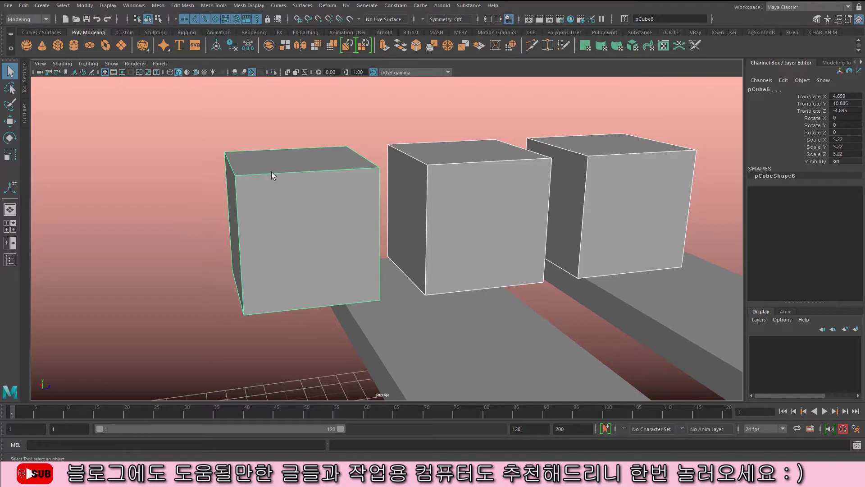
alt+drag(334, 167, 266, 154)
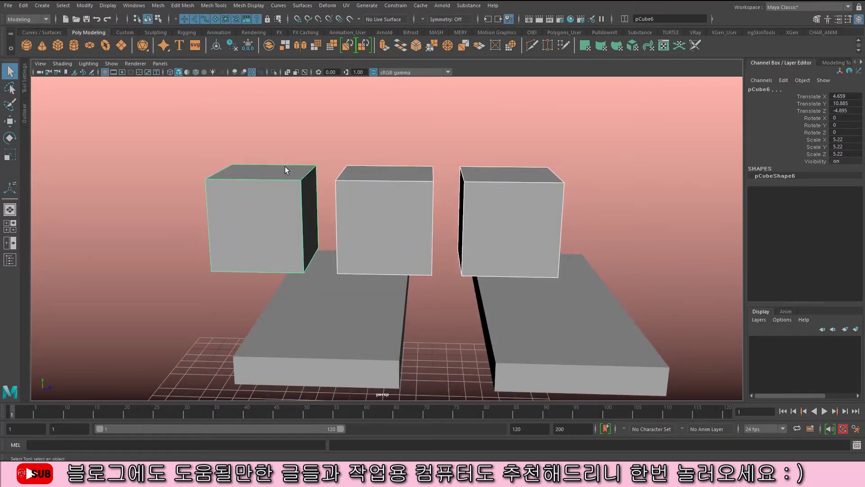
shift+click(422, 182)
shift+click(514, 183)
key(Delete)
- Separate the combined plank mesh into individual objects
click(517, 259)
alt+drag(517, 261, 482, 210)
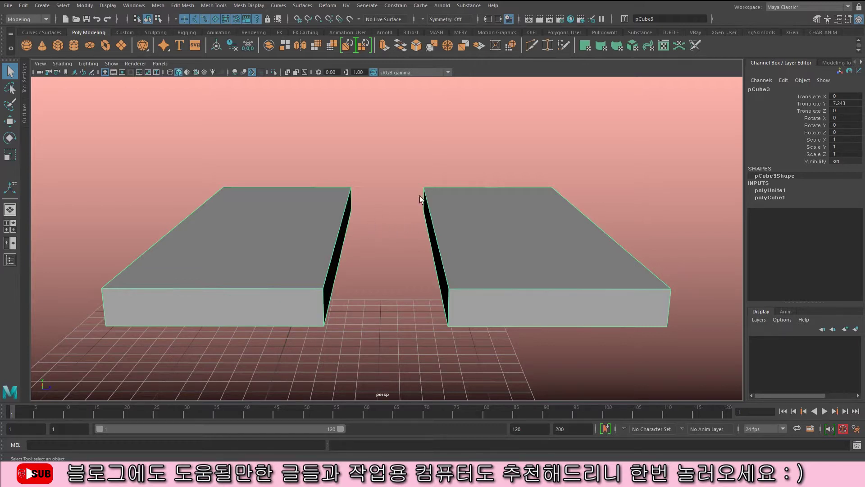
drag(300, 186, 467, 212)
click(158, 6)
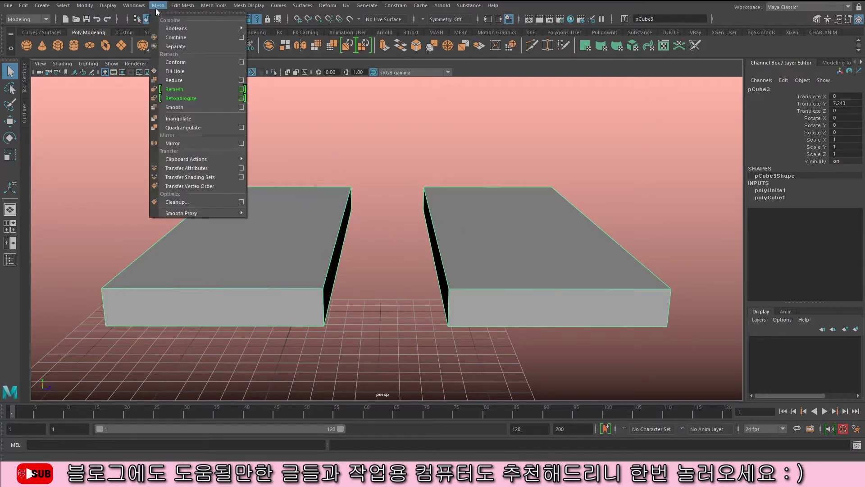
click(189, 47)
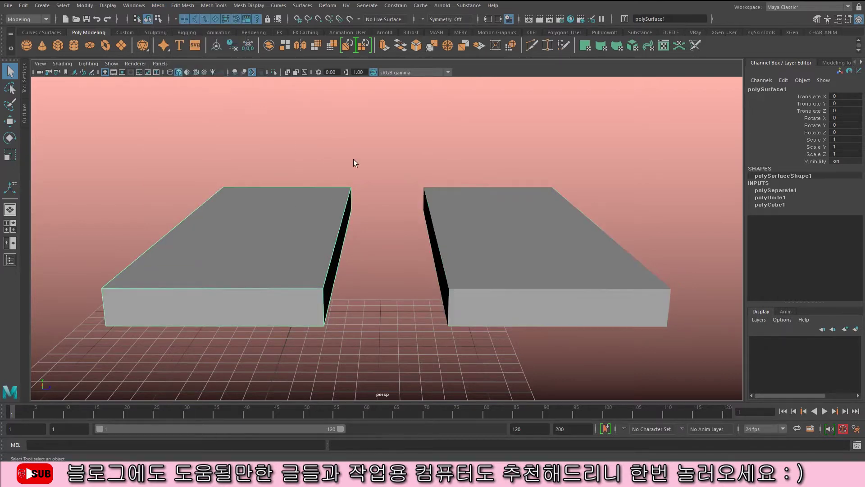
- Check the separation by selecting each plank on its own and then both together
drag(396, 162, 310, 217)
drag(388, 159, 500, 231)
drag(383, 162, 280, 236)
drag(306, 167, 534, 236)
drag(234, 140, 268, 158)
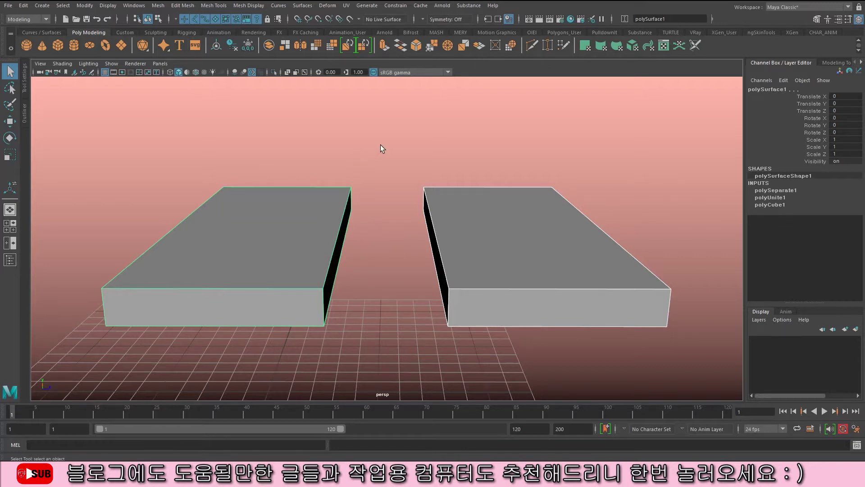
- Switch to edge mode, select the facing edges of both planks, and try to combine them
right_drag(467, 204, 457, 162)
drag(286, 184, 426, 227)
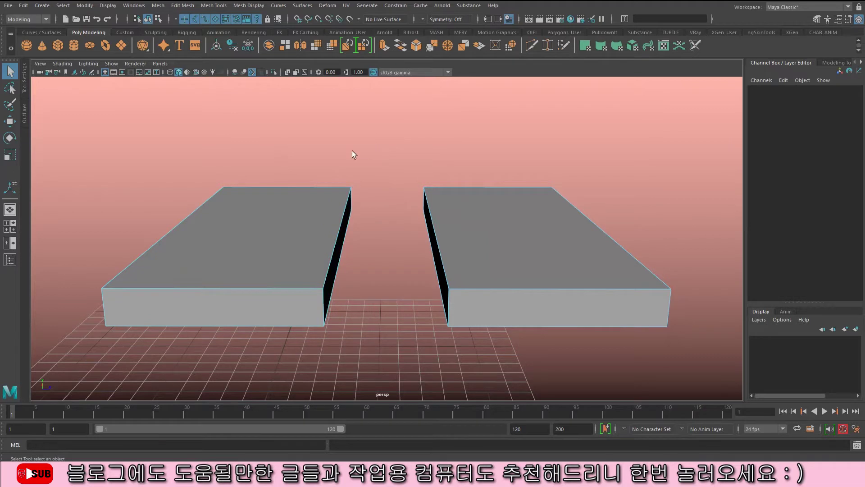
drag(320, 158, 469, 270)
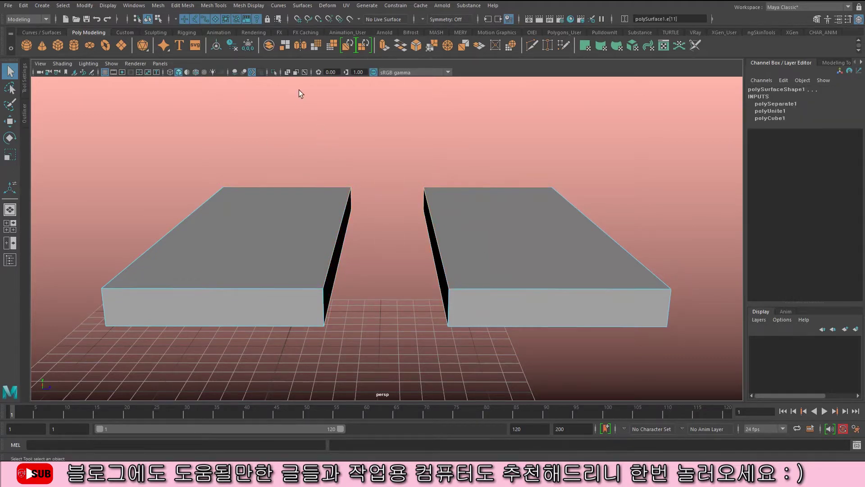
click(268, 45)
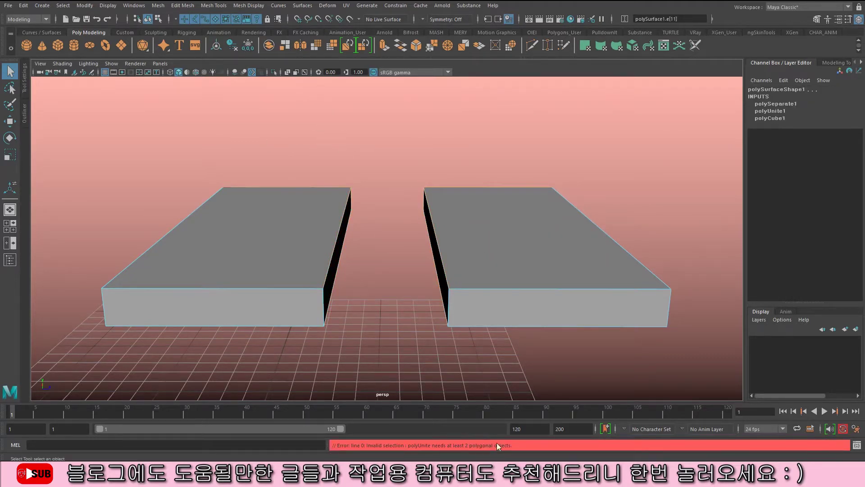
- Return both planks to object mode, select them together, and combine them into one mesh
right_drag(300, 194, 343, 182)
right_drag(496, 209, 539, 197)
drag(267, 185, 495, 248)
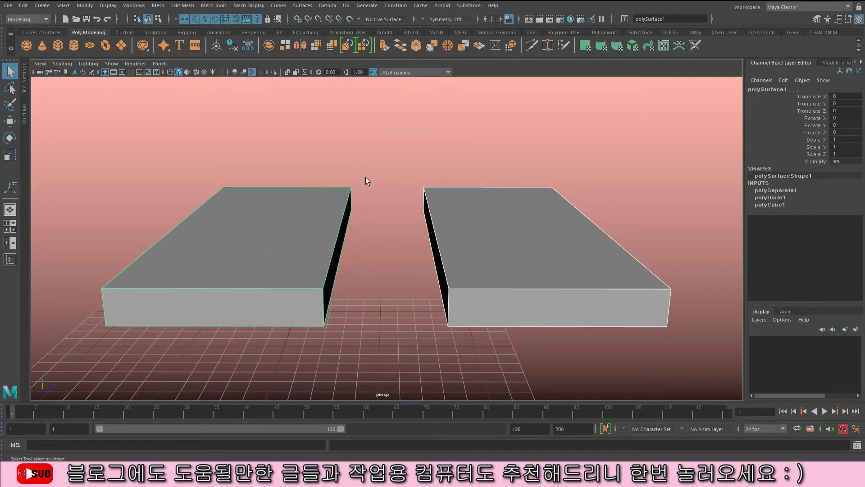
click(269, 46)
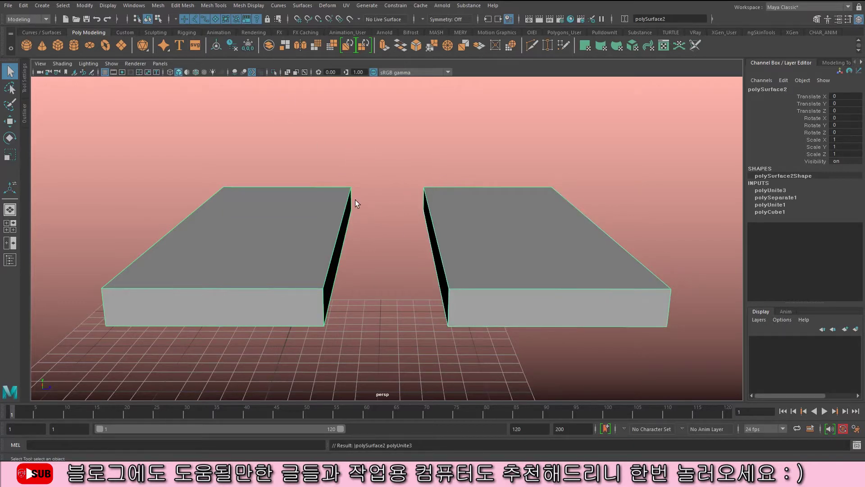
- Delete the construction history of the combined plank mesh
key(alt+shift+d)
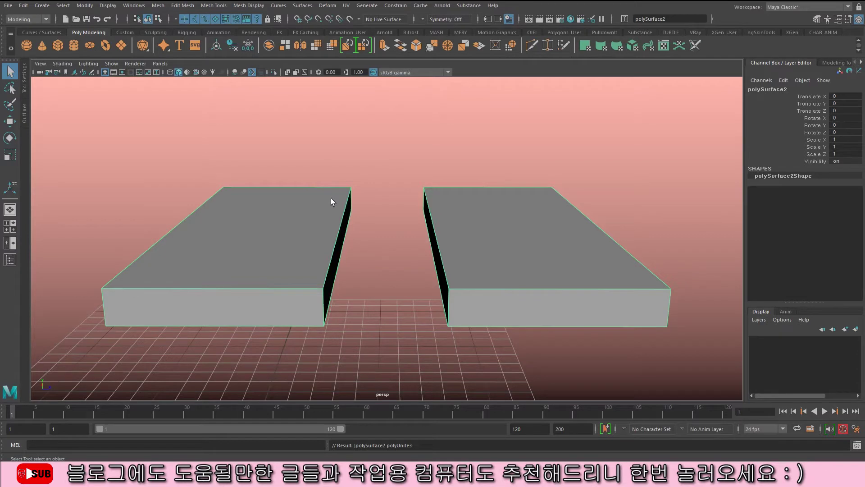
alt+right_drag(346, 209, 386, 209)
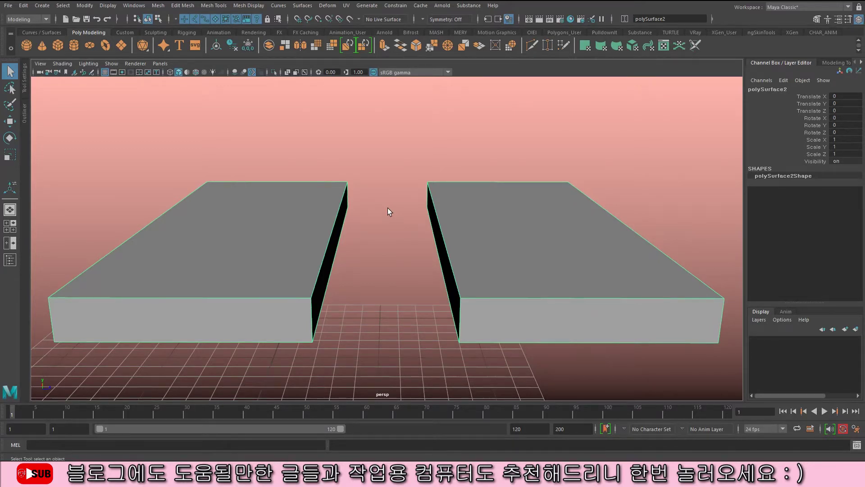
alt+drag(386, 205, 384, 195)
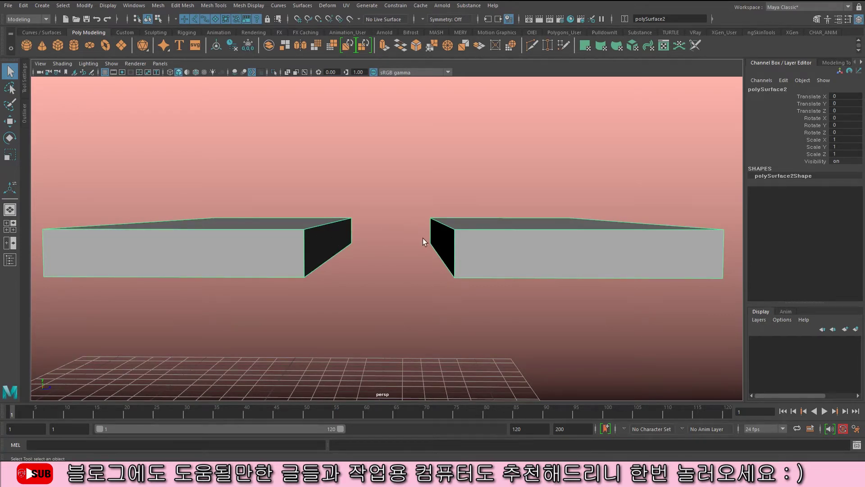
- In vertex mode, select the left plank's inner end vertices and snap them sideways against the right plank
right_click(347, 231)
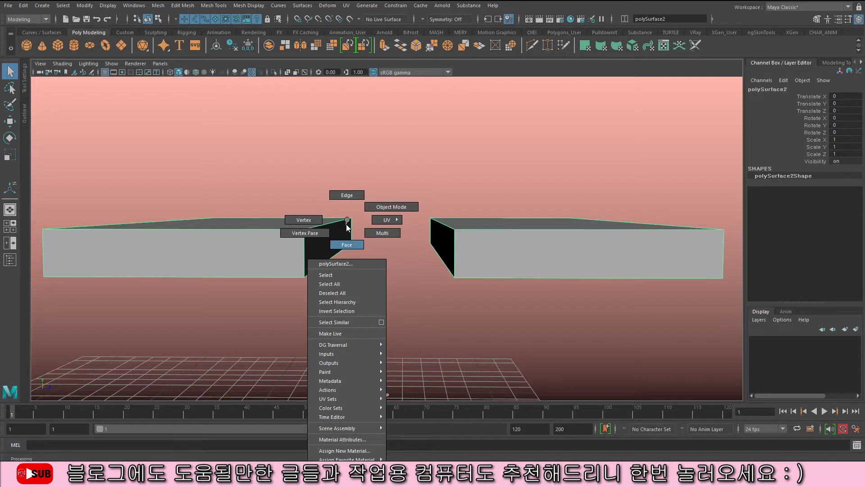
click(331, 218)
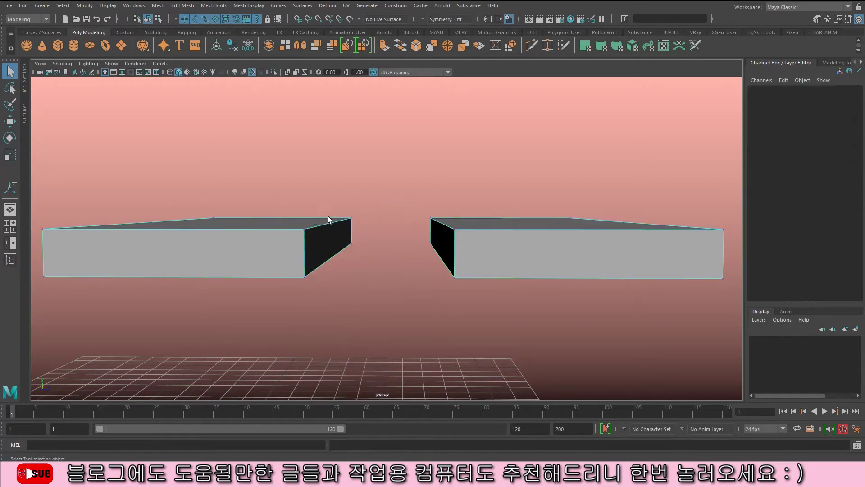
drag(286, 207, 405, 299)
key(w)
drag(367, 237, 383, 237)
scroll(467, 251, up, 3)
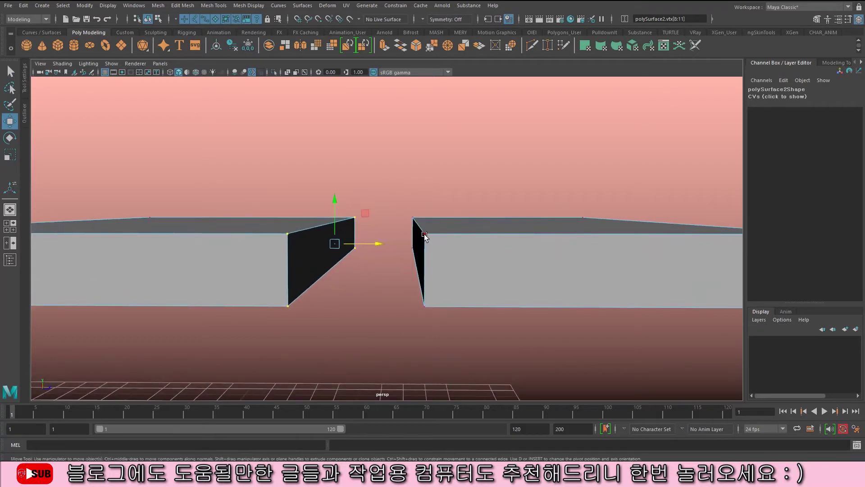
middle_drag(424, 235, 424, 234)
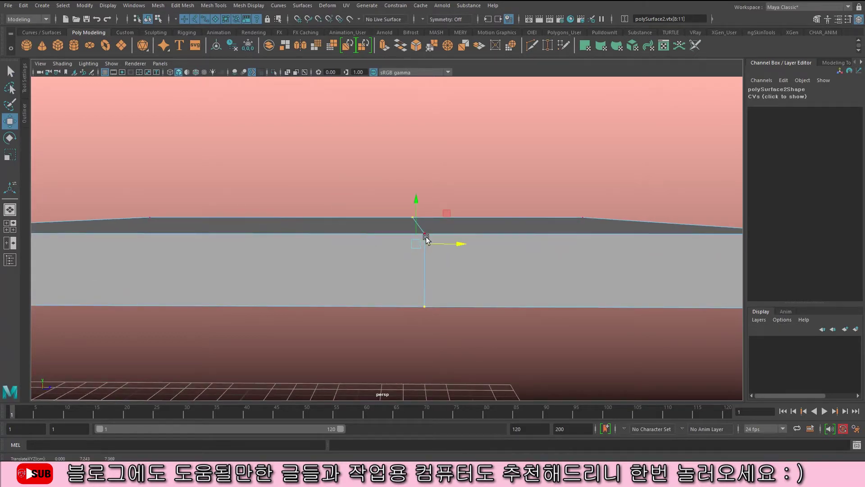
- Select all faces of the right plank and try moving them to test whether the planks are joined, then undo the move
key(q)
right_drag(351, 222, 380, 198)
alt+drag(380, 199, 428, 186)
click(441, 201)
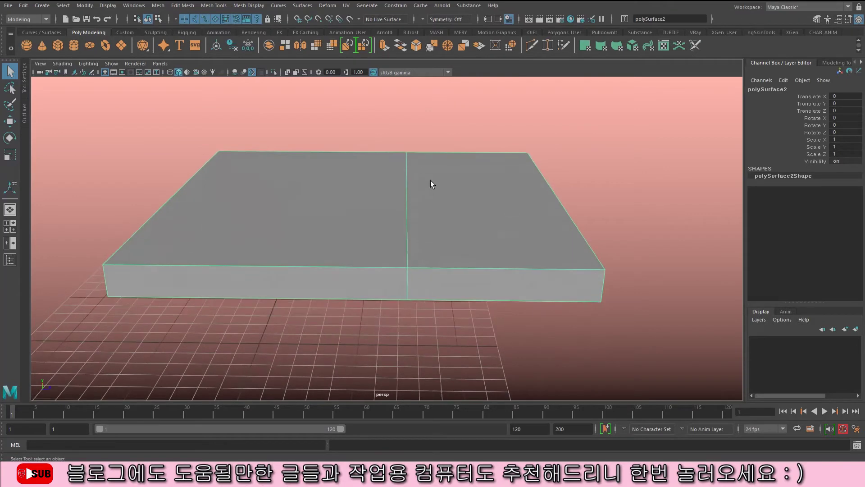
right_click(432, 180)
click(436, 193)
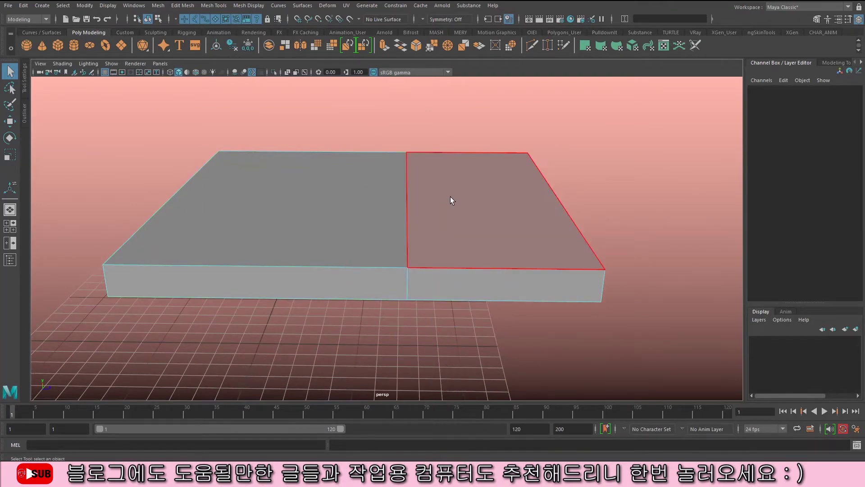
click(450, 197)
key(w)
middle_drag(351, 328, 386, 227)
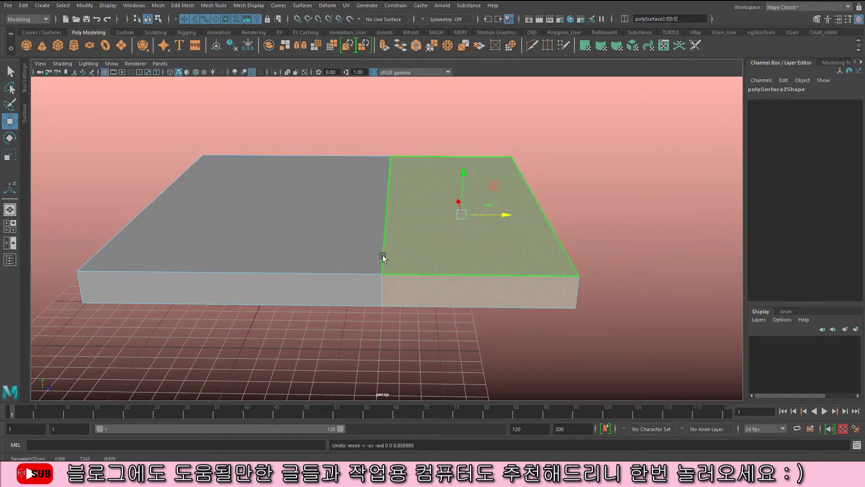
- Select each plank's connected faces in turn to compare the two shells, and return the mesh to object mode
alt+drag(396, 257, 339, 257)
alt+right_drag(339, 257, 407, 260)
alt+drag(408, 260, 377, 249)
double_click(324, 237)
double_click(434, 240)
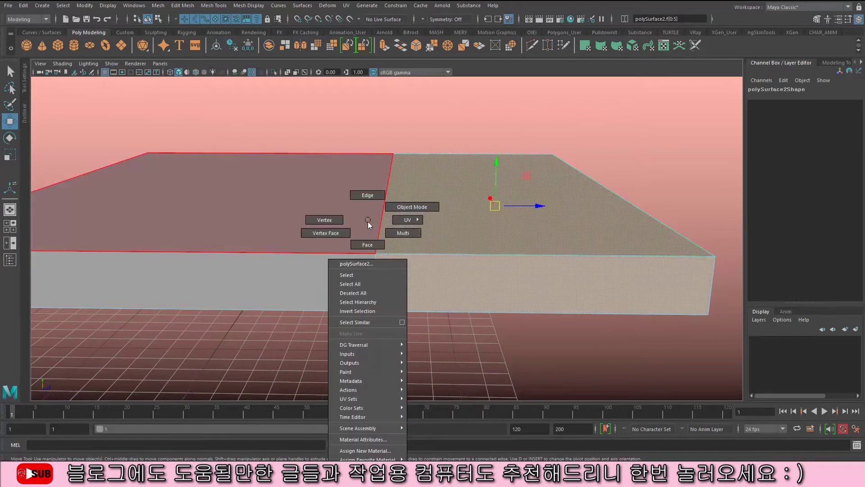
right_drag(369, 229, 412, 186)
alt+right_drag(348, 263, 395, 257)
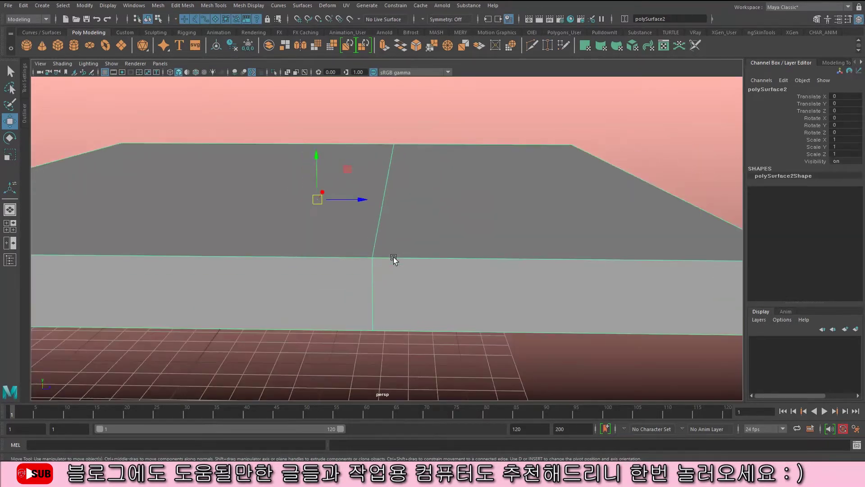
- Restore the gap between the planks and select their two facing inner faces
right_drag(382, 220, 359, 216)
drag(428, 201, 469, 224)
key(q)
right_drag(398, 149, 400, 169)
click(328, 215)
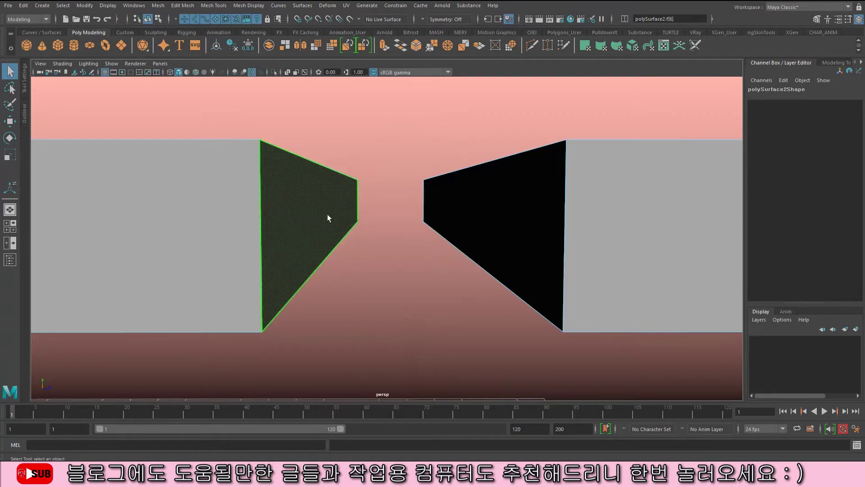
alt+drag(483, 213, 361, 232)
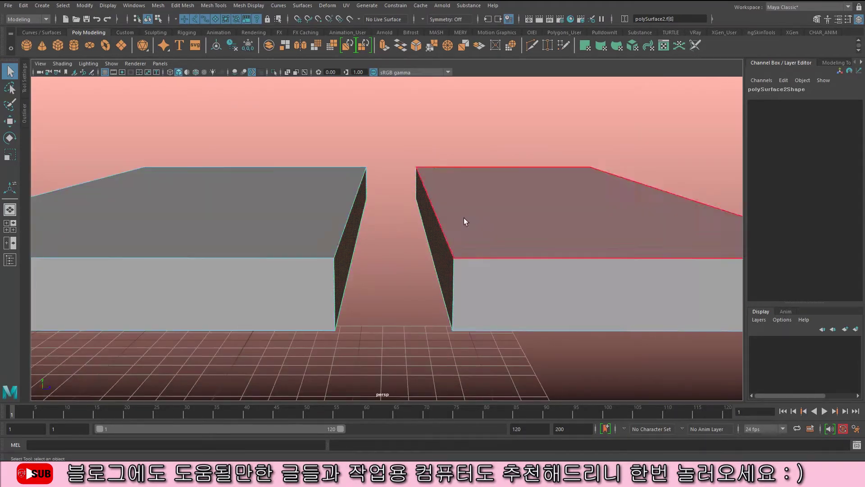
click(424, 224)
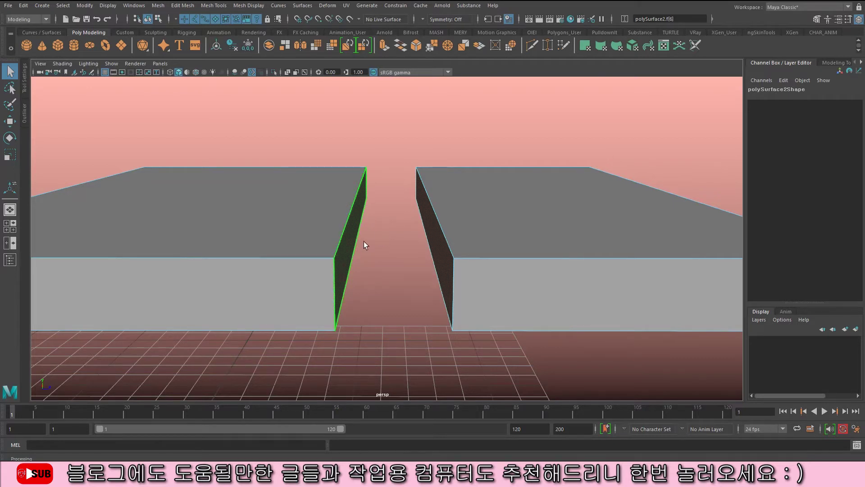
- In vertex mode, select the two upper corner vertices facing each other at the far end of the gap and merge them
right_drag(365, 174, 348, 172)
click(397, 146)
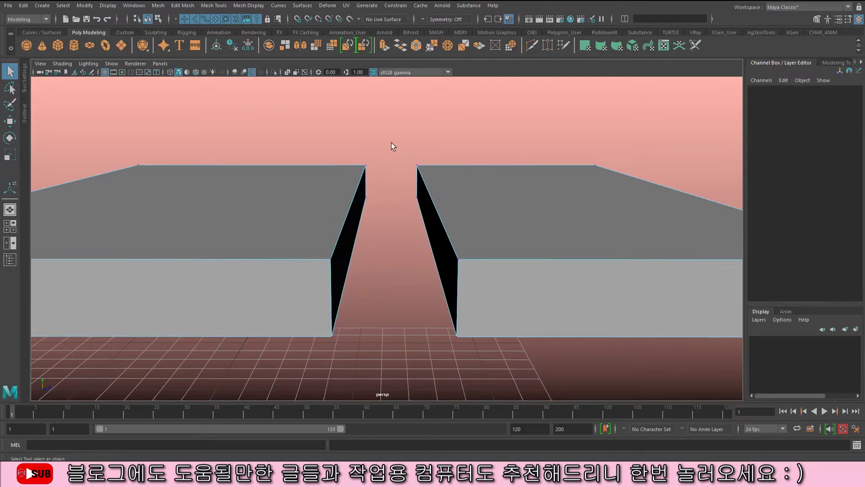
alt+drag(383, 149, 444, 179)
click(183, 6)
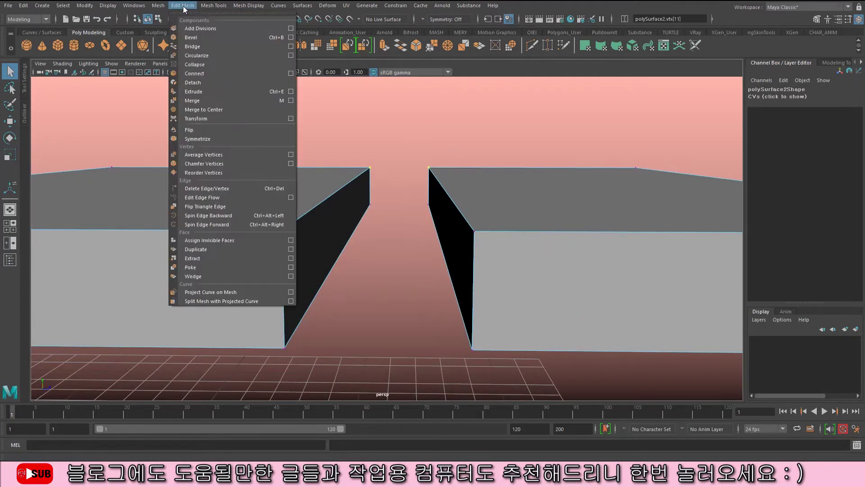
click(220, 99)
alt+drag(386, 216, 409, 218)
scroll(400, 236, up, 5)
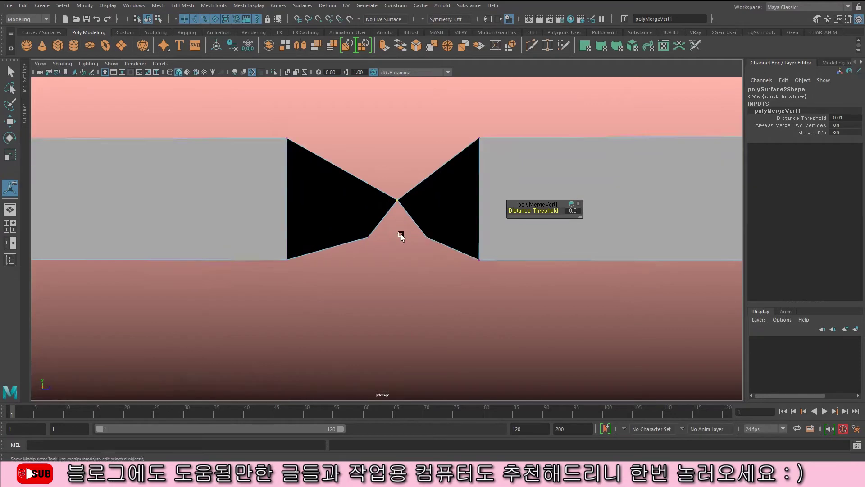
- Select the merged vertex, try moving it to test the joint, and undo the move
click(402, 219)
click(398, 197)
alt+drag(404, 201, 388, 248)
scroll(406, 232, down, 5)
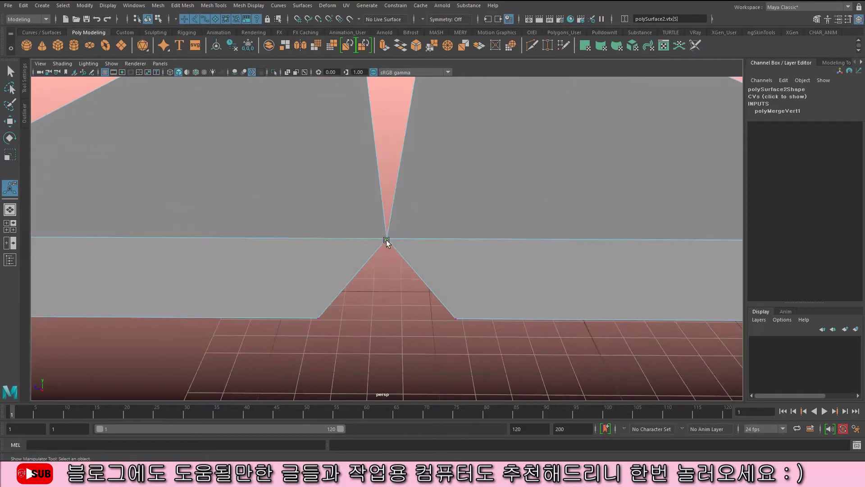
key(w)
drag(391, 239, 353, 224)
key(ctrl+z)
- Snap the lower corner vertex below the merged point onto the opposite plank's lower corner vertex without merging
click(320, 319)
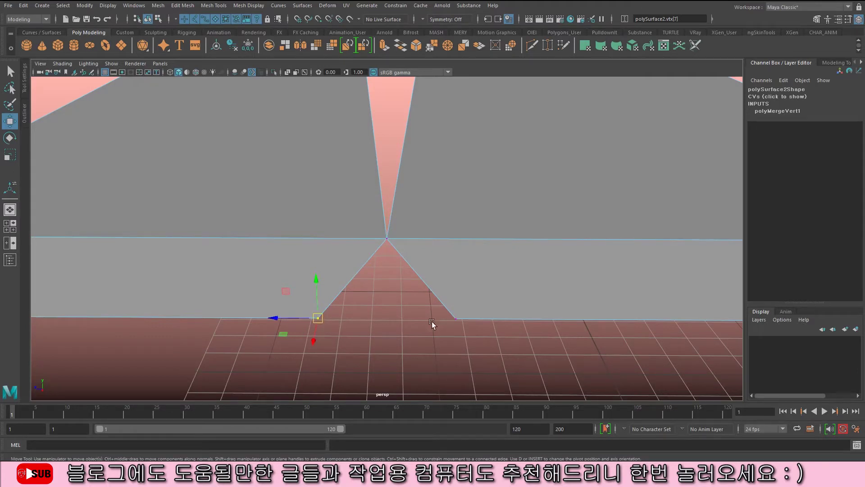
key(v)
middle_click(458, 319)
click(488, 348)
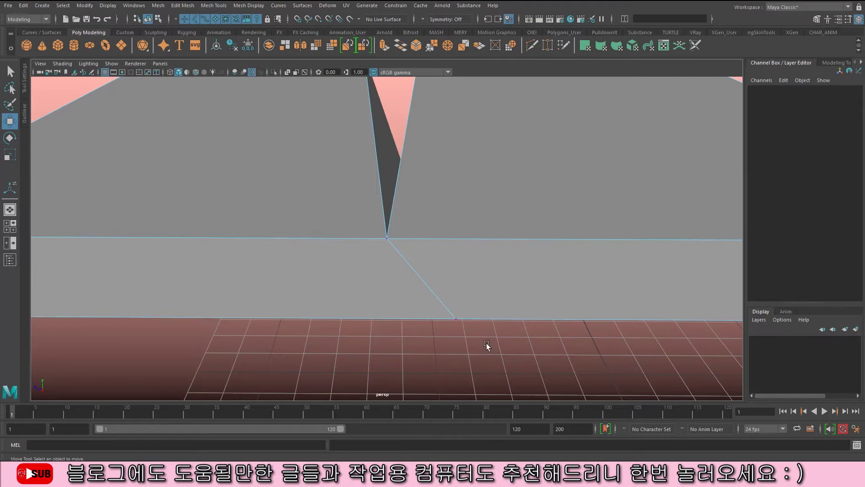
alt+drag(487, 345, 468, 349)
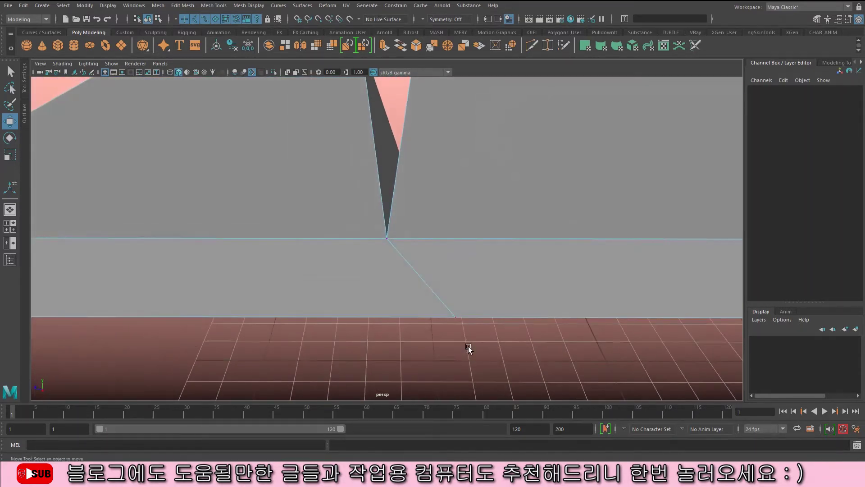
- Try moving the snapped lower vertex and the merged upper vertex for comparison, and undo these moves and the snap
click(456, 318)
middle_drag(506, 353, 355, 354)
key(ctrl+z)
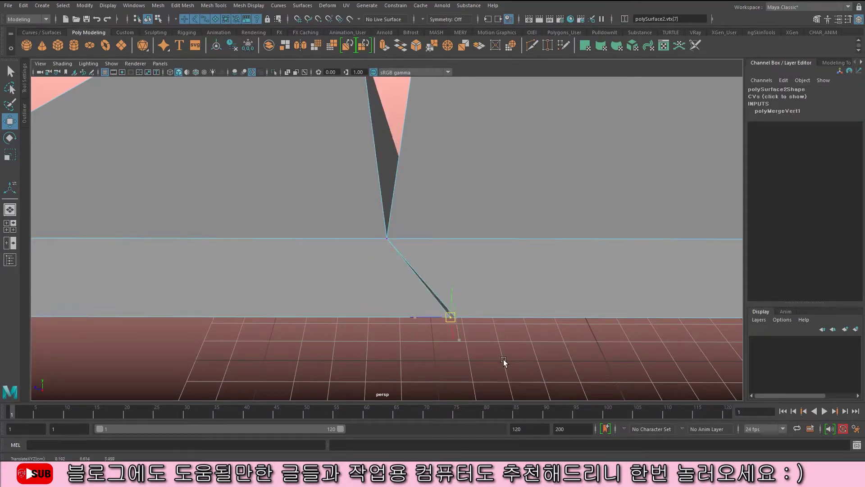
click(388, 238)
middle_drag(388, 238, 528, 288)
key(ctrl+z)
key(ctrl+z)
key(ctrl+z)
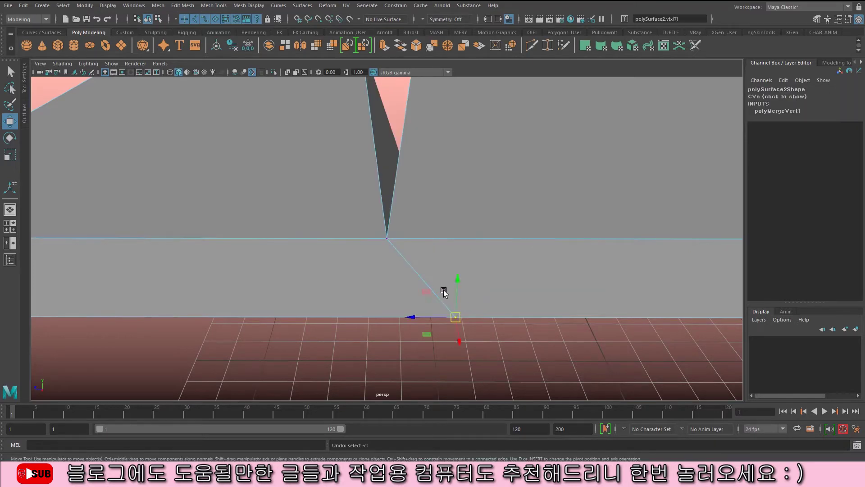
key(ctrl+z)
- Merge the two facing lower corner vertices beneath the joined upper corner
alt+drag(359, 270, 434, 361)
key(q)
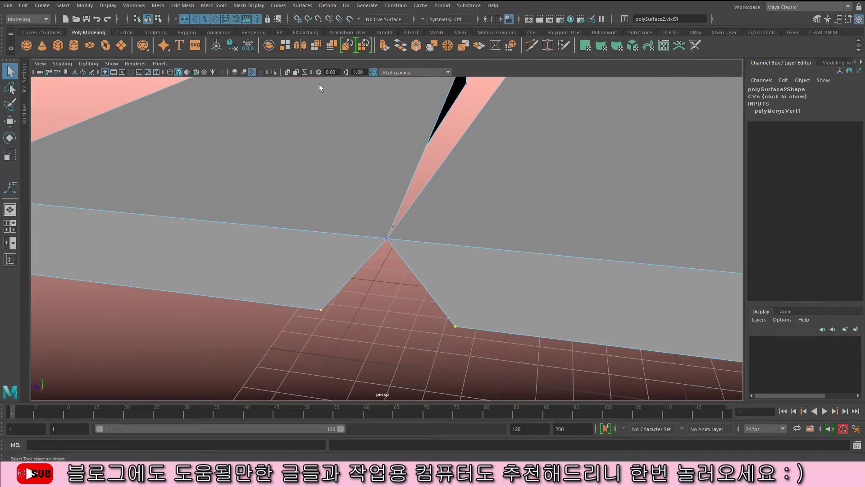
click(180, 6)
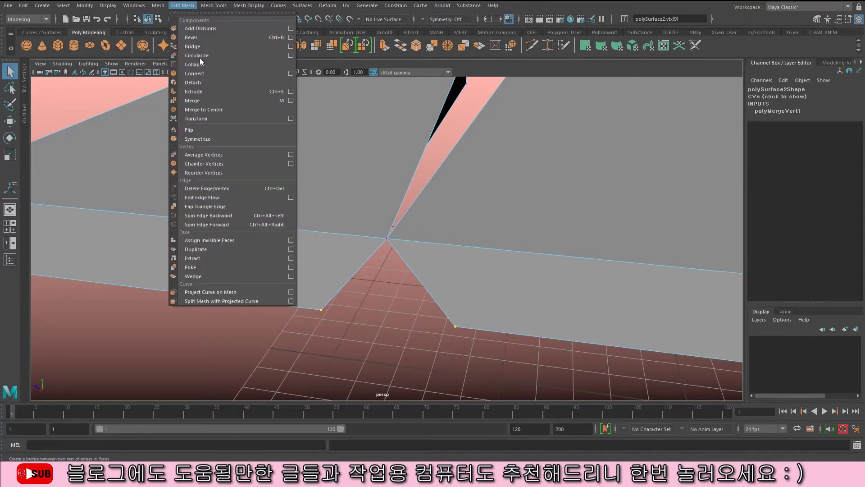
click(216, 109)
- Merge the two facing upper corner vertices at the still-open end of the gap
scroll(397, 275, down, 5)
alt+drag(399, 284, 350, 252)
scroll(350, 252, up, 8)
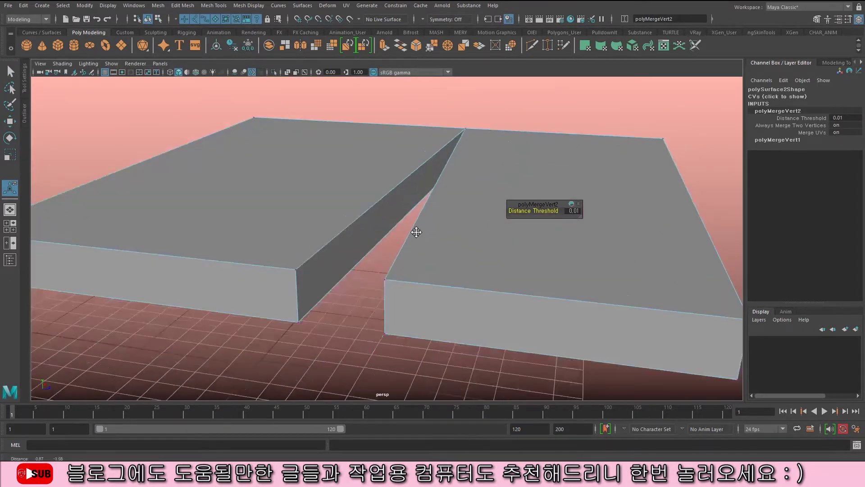
click(332, 264)
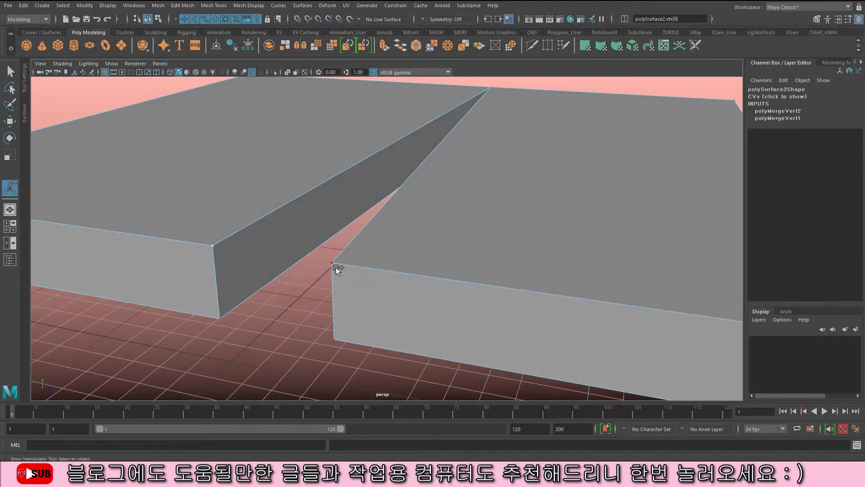
alt+drag(332, 266, 440, 231)
click(183, 6)
click(235, 100)
- Merge the last two facing lower corner vertices to close the gap, and clear the selection
shift+click(495, 291)
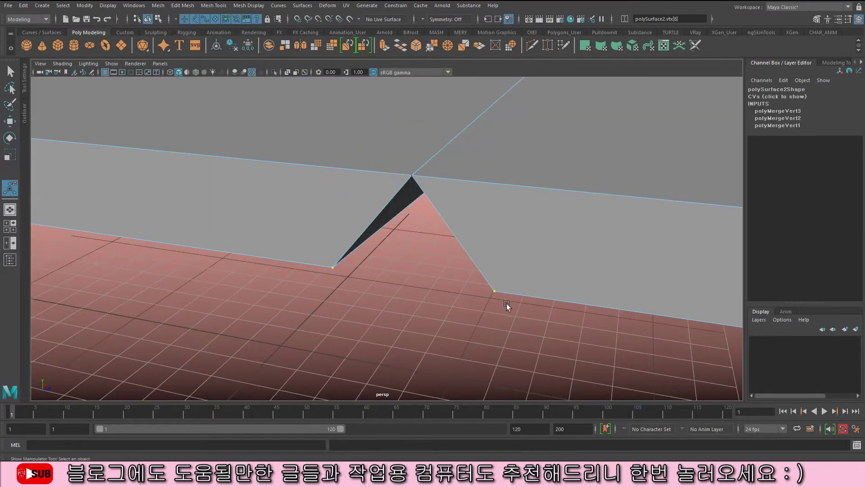
click(158, 5)
mouse_move(183, 6)
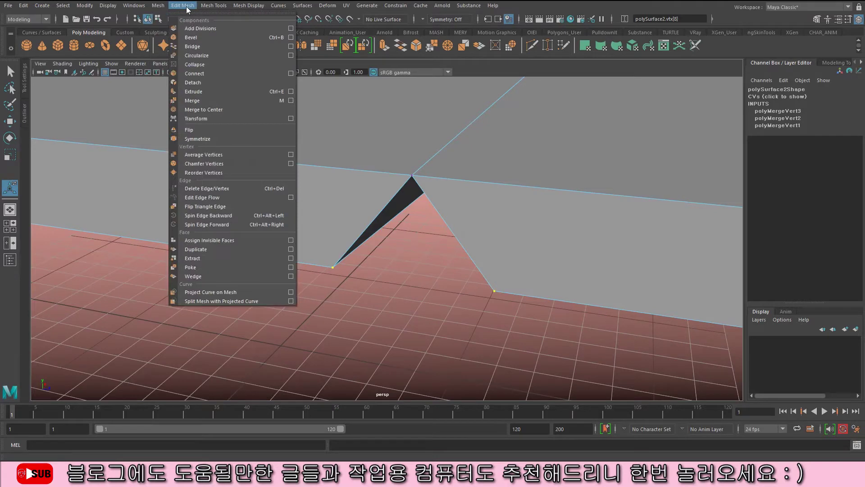
click(218, 100)
alt+drag(484, 280, 448, 258)
alt+middle_drag(448, 255, 440, 294)
click(433, 309)
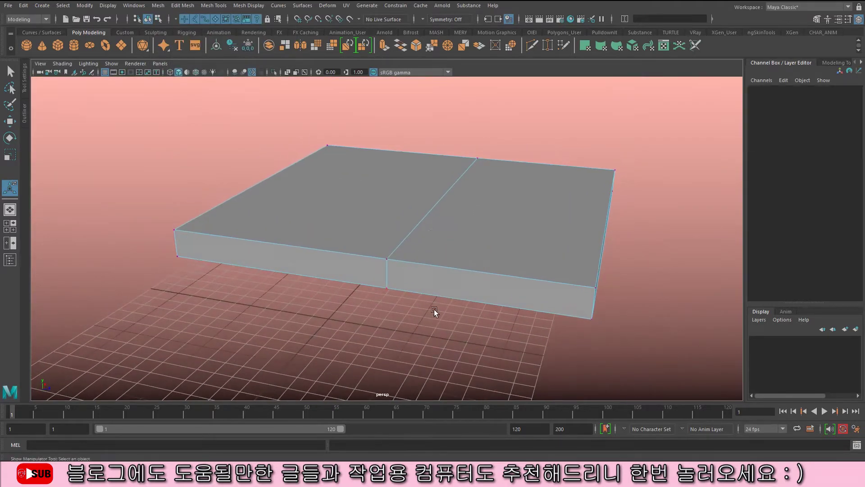
- Select all connected faces of the joined planks in face mode, try moving them as one piece, and undo the move
right_drag(431, 220, 490, 204)
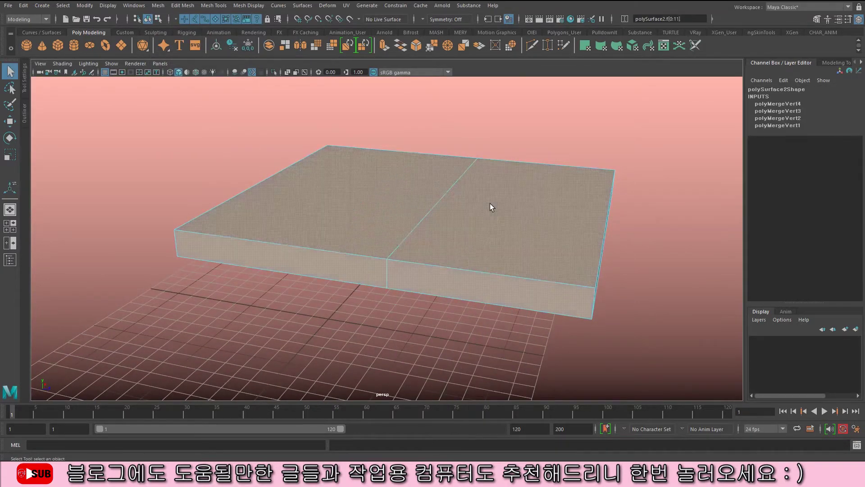
alt+drag(417, 358, 384, 304)
scroll(452, 354, up, 3)
key(w)
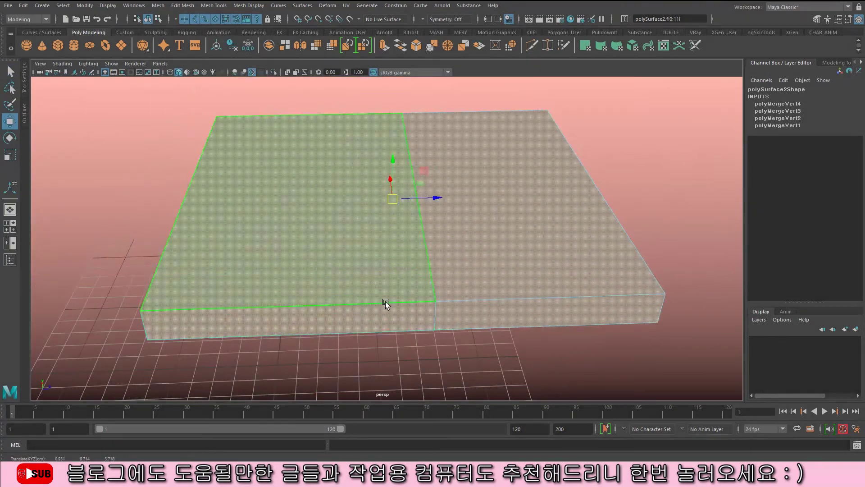
key(ctrl+z)
- Examine the interior of the joined planks in face mode, selecting the hidden internal face where the two planks meet
click(625, 194)
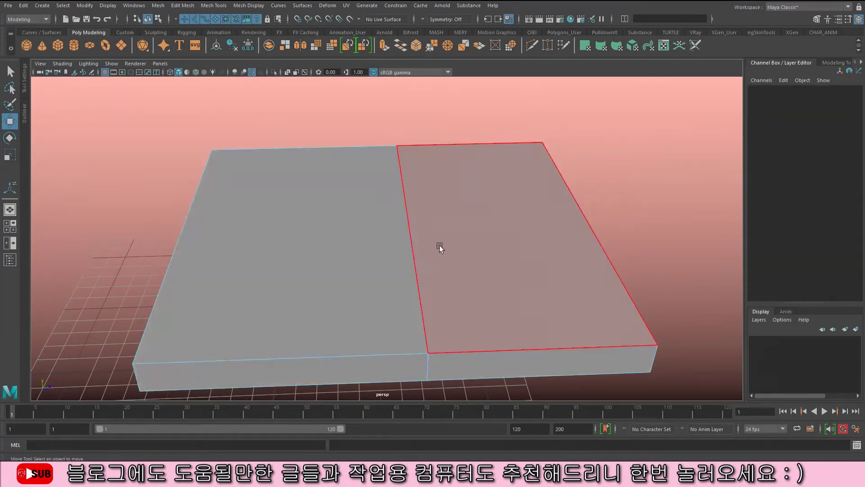
alt+drag(518, 147, 446, 282)
scroll(386, 312, up, 5)
alt+drag(386, 313, 475, 228)
scroll(380, 241, down, 4)
alt+drag(380, 241, 436, 245)
scroll(520, 282, up, 5)
alt+drag(520, 283, 553, 281)
click(488, 232)
right_drag(416, 207, 413, 218)
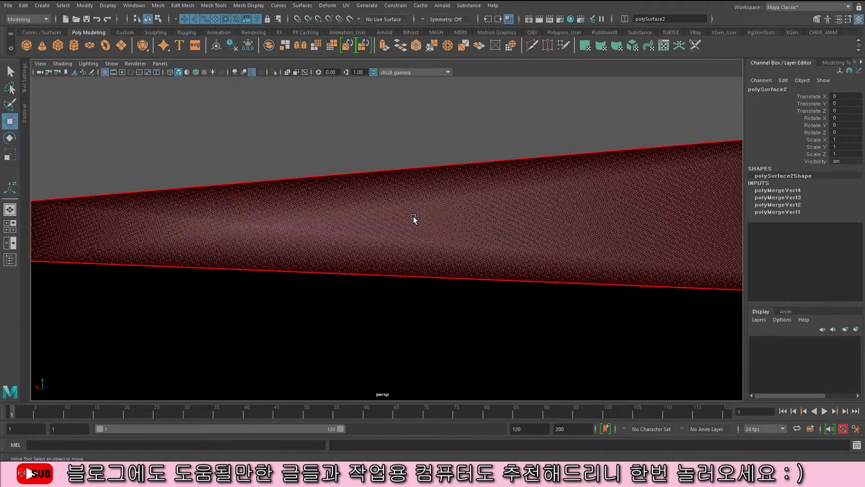
click(309, 285)
alt+drag(309, 285, 421, 266)
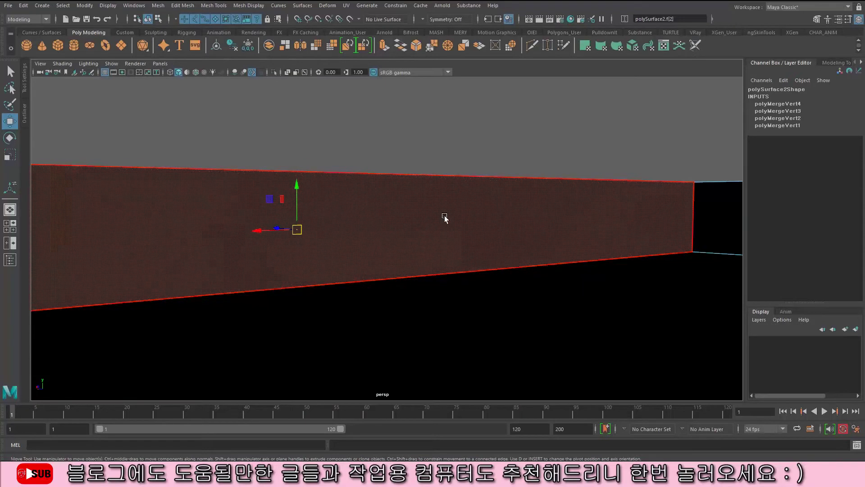
key(F8)
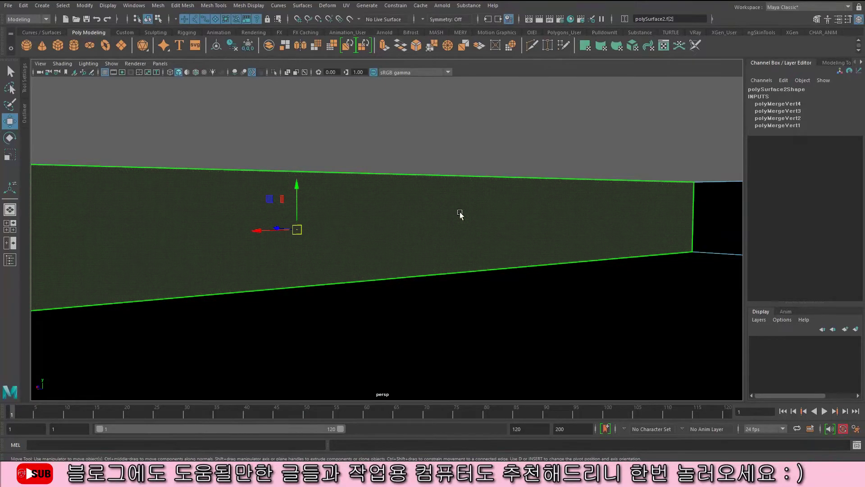
mouse_move(457, 215)
alt+mouse_down()
mouse_move(395, 218)
mouse_move(402, 215)
alt+mouse_up()
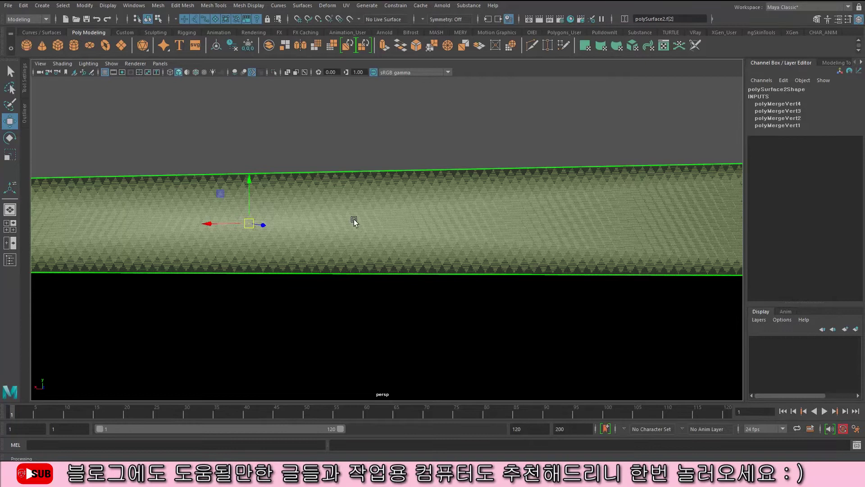
alt+drag(359, 224, 349, 269)
- Undo the selection changes and vertex merges until the two planks are separated by an open gap again
key(ctrl+z)
key(ctrl+z)
key(ctrl+z)
key(ctrl+z)
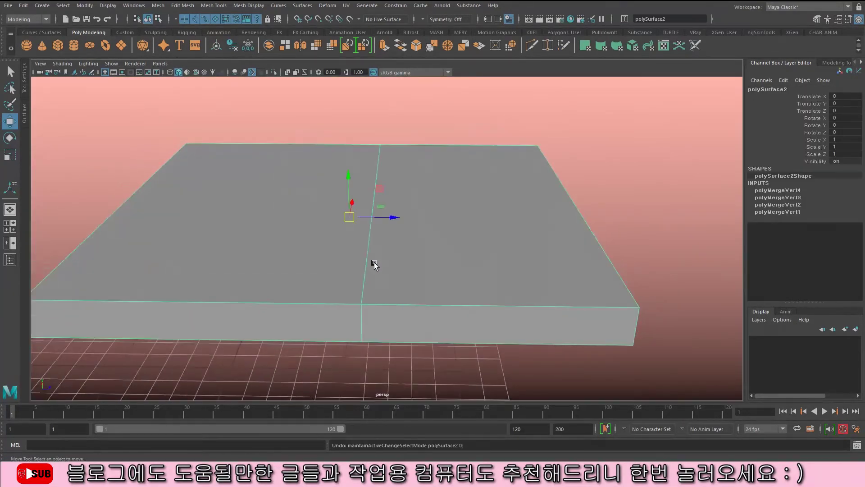
key(ctrl+z)
key(ctrl+z)
key(ctrl+z)
key(ctrl+z)
key(ctrl+z)
key(ctrl+z)
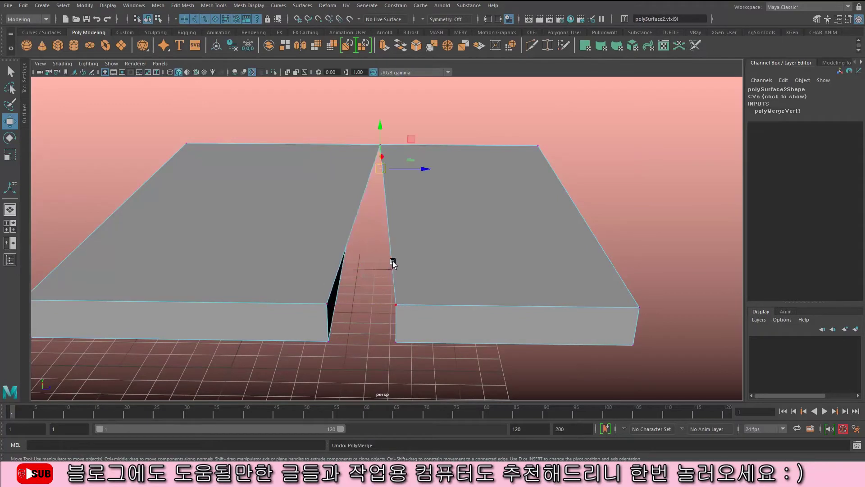
key(ctrl+z)
key(ctrl+z)
key(ctrl+z)
key(ctrl+z)
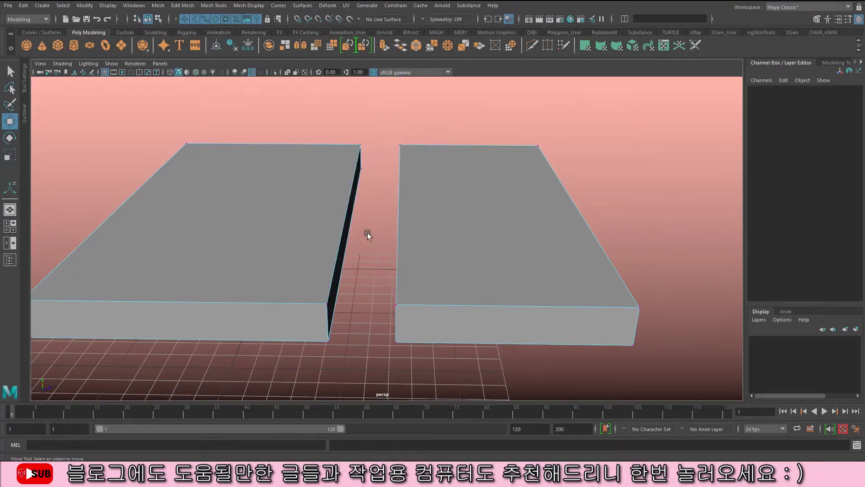
- Delete the two side faces that face each other across the gap between the planks
alt+drag(367, 234, 368, 200)
alt+right_drag(368, 200, 464, 212)
right_drag(396, 194, 413, 216)
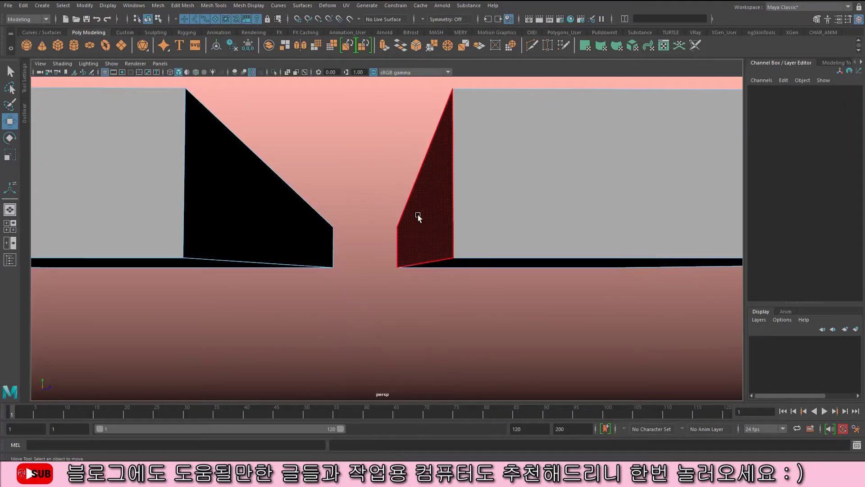
click(417, 212)
shift+click(293, 229)
key(Delete)
mouse_move(349, 237)
alt+mouse_down()
mouse_move(384, 266)
mouse_move(359, 235)
mouse_move(340, 233)
alt+mouse_up()
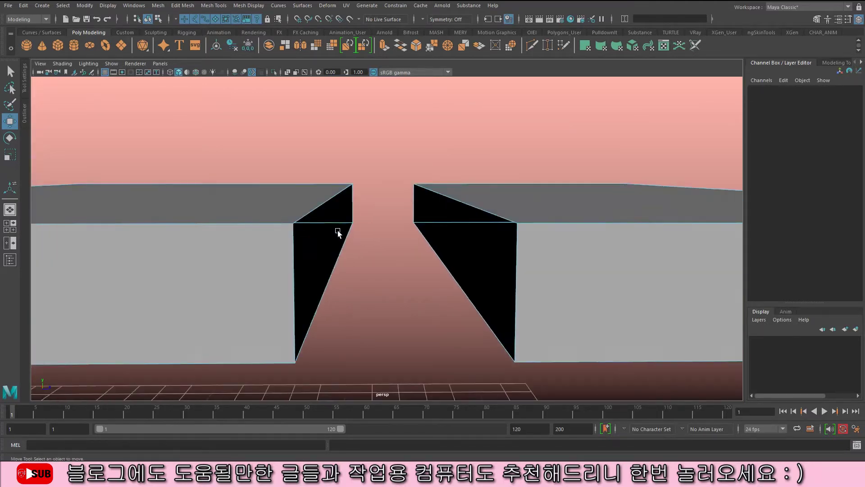
- Select the four corner vertices around the wider plank's open inner side and activate the Move tool
key(q)
right_drag(363, 217, 328, 172)
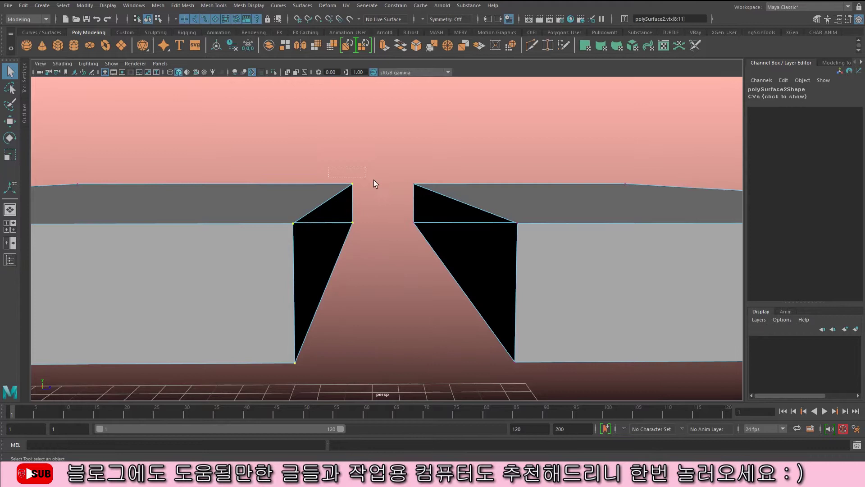
drag(260, 333, 574, 390)
drag(242, 179, 375, 381)
drag(239, 148, 390, 384)
alt+drag(388, 347, 312, 282)
drag(263, 180, 398, 331)
drag(295, 174, 394, 339)
key(w)
alt+right_drag(373, 313, 424, 236)
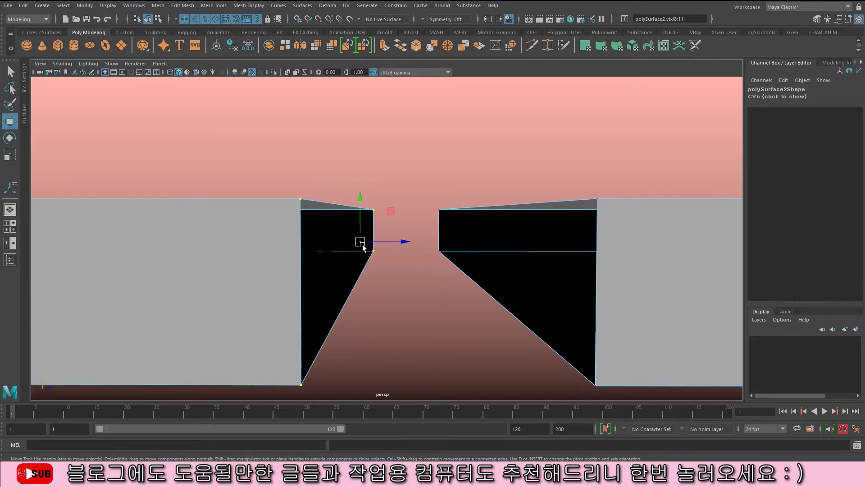
- Constrain the move to the Z axis and vertex-snap the four vertices to the narrower plank's facing corner to close the gap
alt+drag(360, 246, 368, 271)
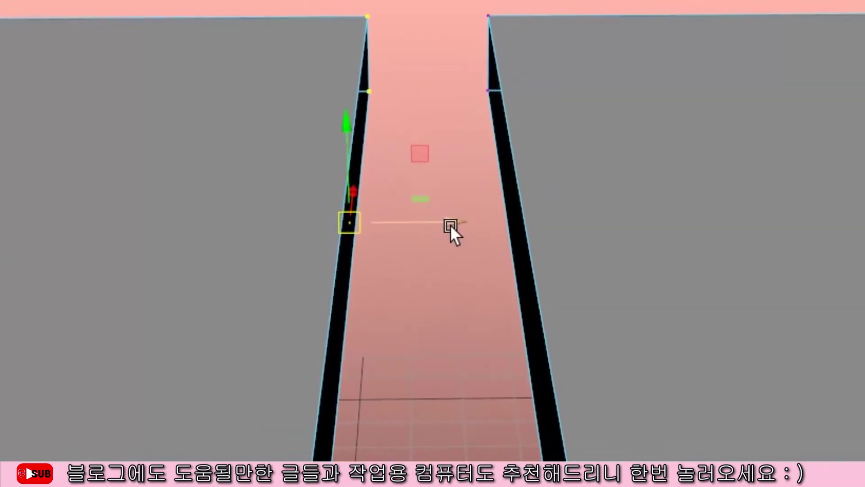
alt+drag(525, 349, 513, 333)
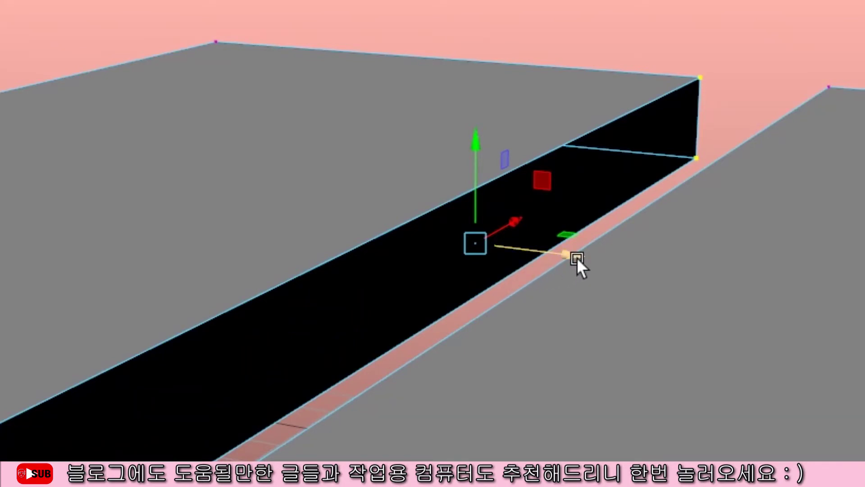
click(511, 216)
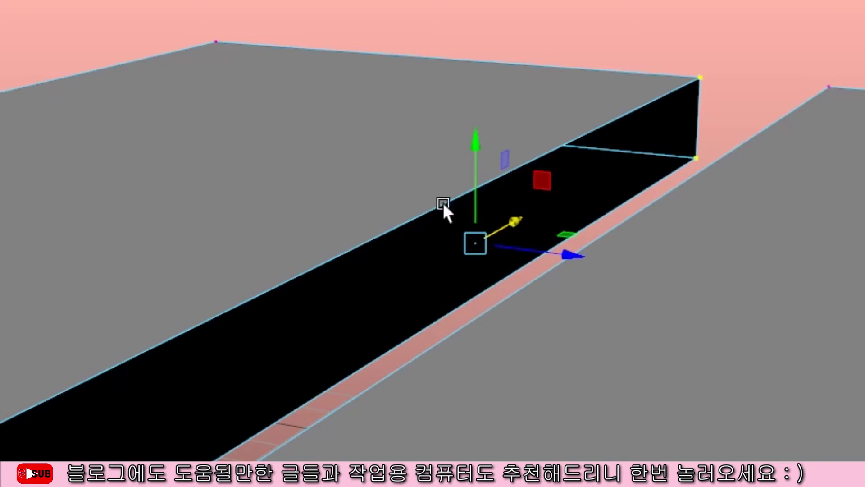
click(465, 148)
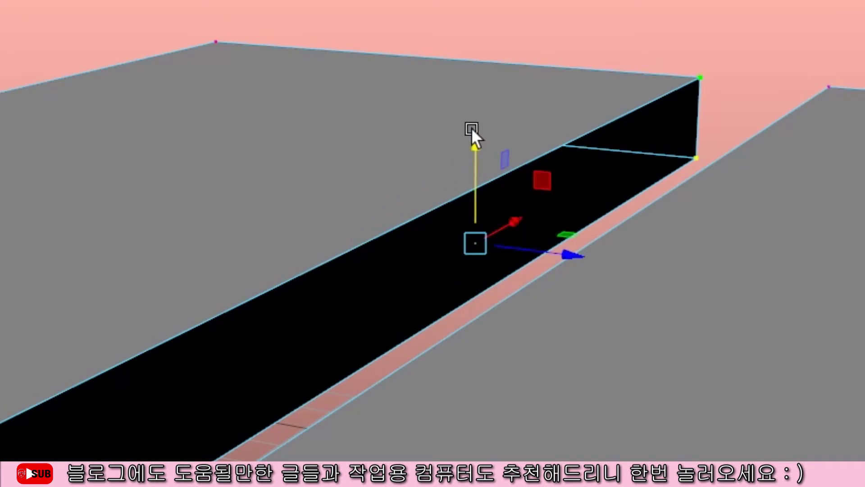
click(464, 240)
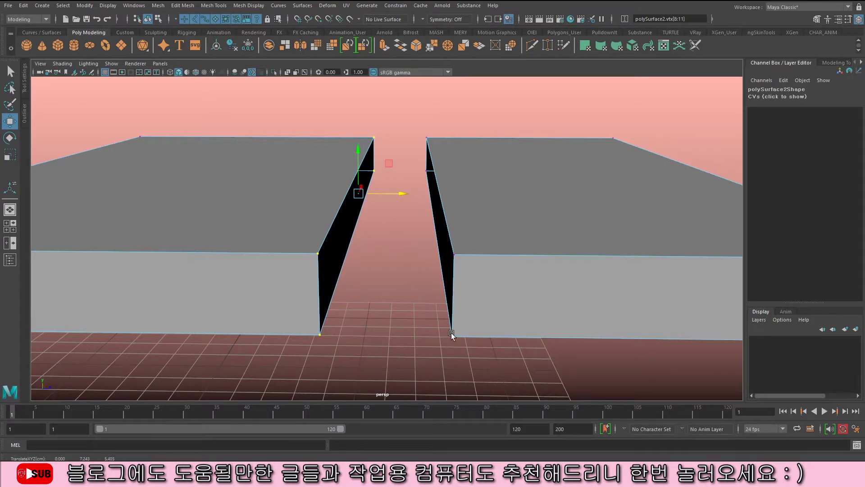
alt+middle_drag(452, 322, 423, 291)
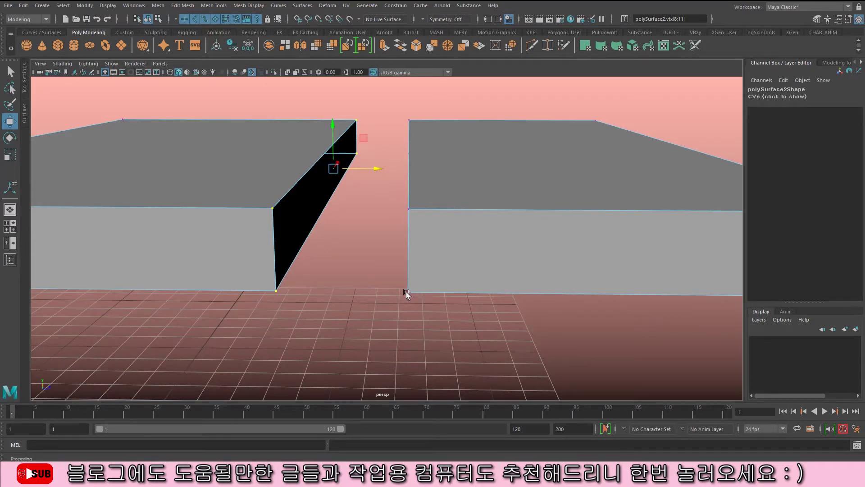
key(v)
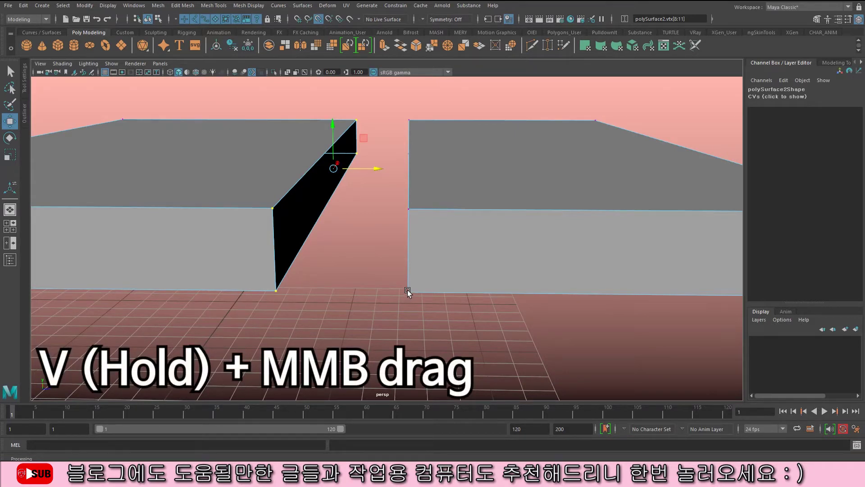
middle_drag(408, 290, 419, 310)
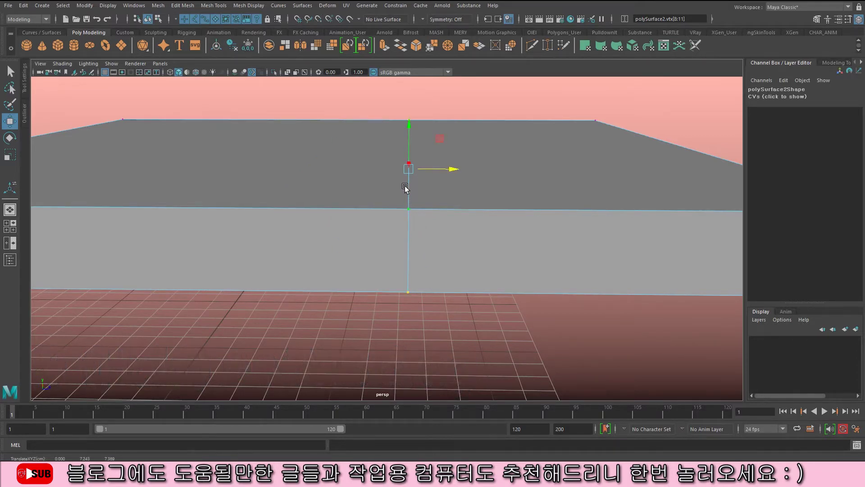
- Merge the coincident vertices of the whole planks object with a distance threshold of 0.01, staying in object mode
key(q)
right_drag(406, 154, 443, 142)
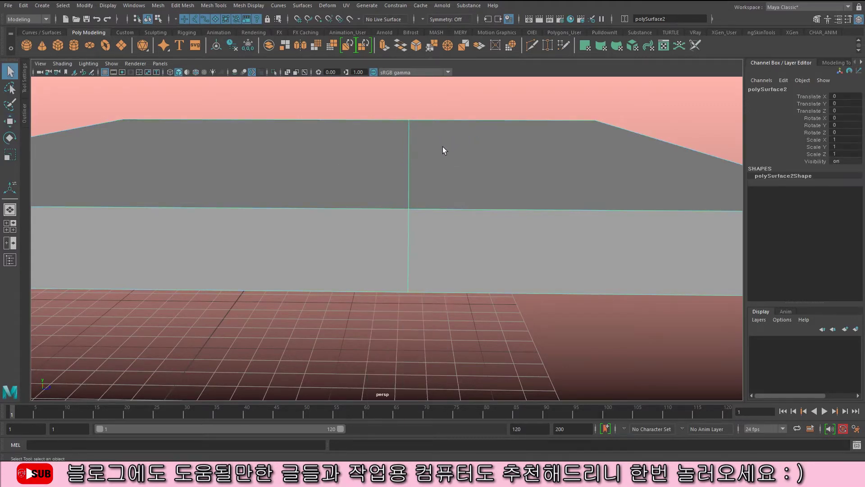
click(182, 6)
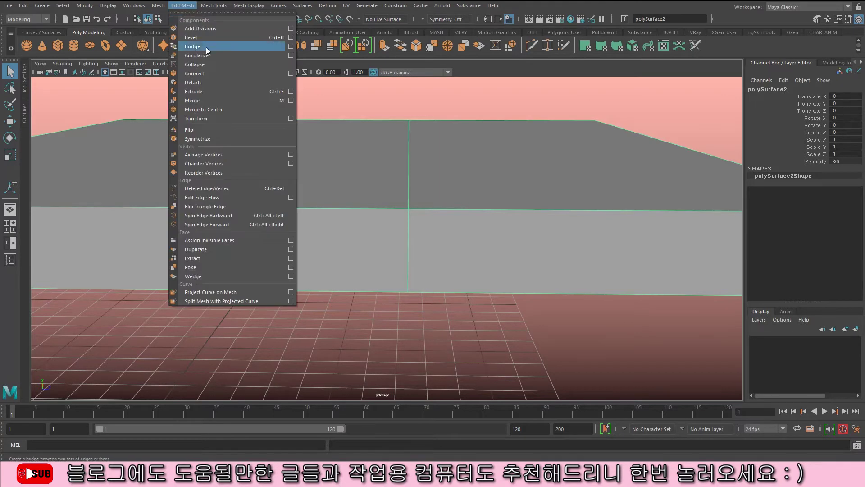
click(237, 100)
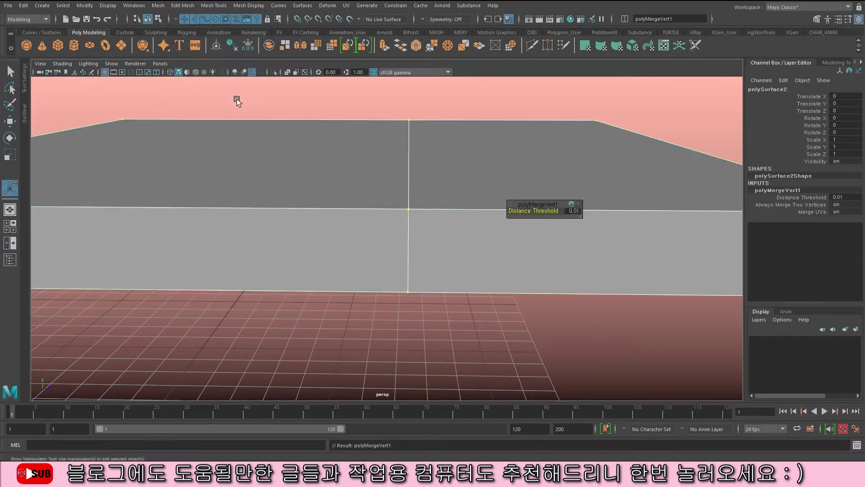
drag(546, 205, 524, 167)
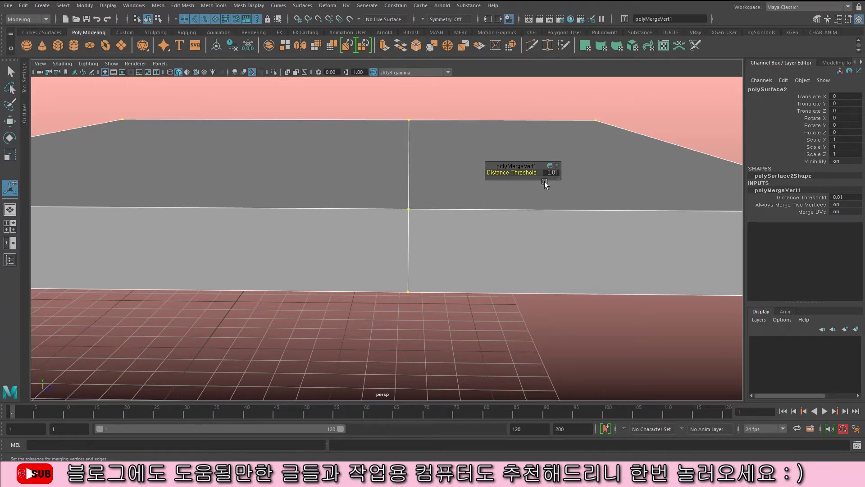
alt+drag(415, 203, 414, 205)
right_drag(405, 163, 423, 148)
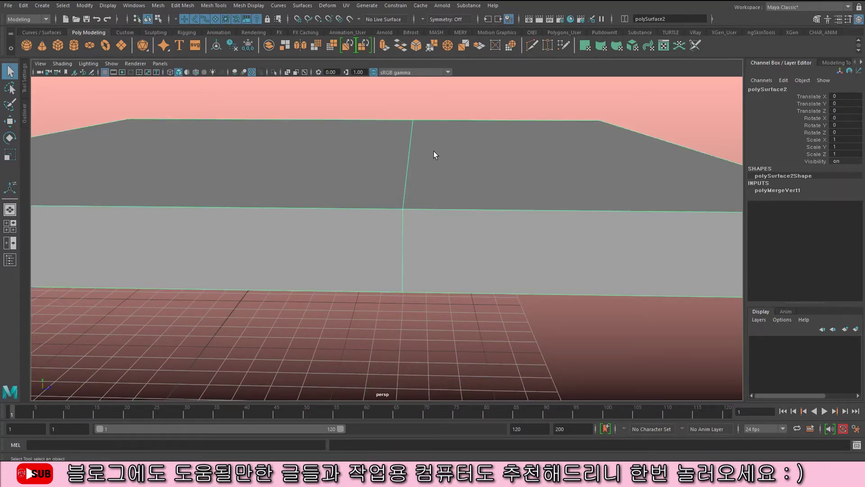
- Test the weld by selecting the upper front seam vertex and moving it
scroll(434, 144, up, 1)
scroll(442, 144, up, 2)
right_drag(457, 145, 431, 170)
click(418, 210)
key(w)
middle_drag(447, 263, 519, 239)
middle_drag(428, 274, 462, 245)
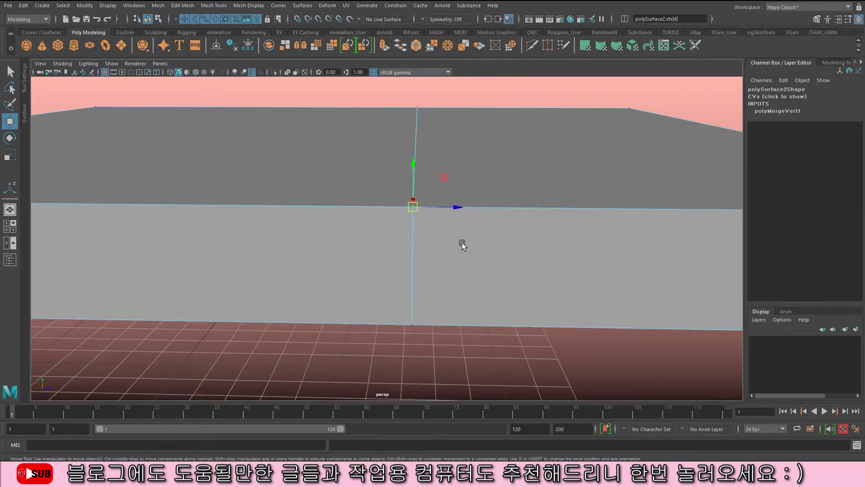
- Undo the test on the seam vertex and the vertex merge
key(ctrl+z)
key(ctrl+z)
key(ctrl+z)
key(ctrl+z)
key(ctrl+z)
key(ctrl+z)
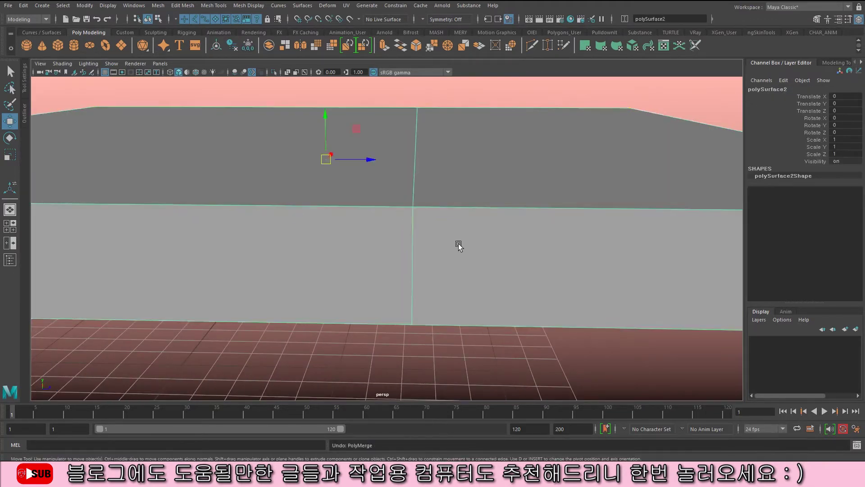
- Snap the wider plank's four inner vertices onto the narrower plank's edge again and return to object mode
key(v)
middle_drag(412, 203, 414, 210)
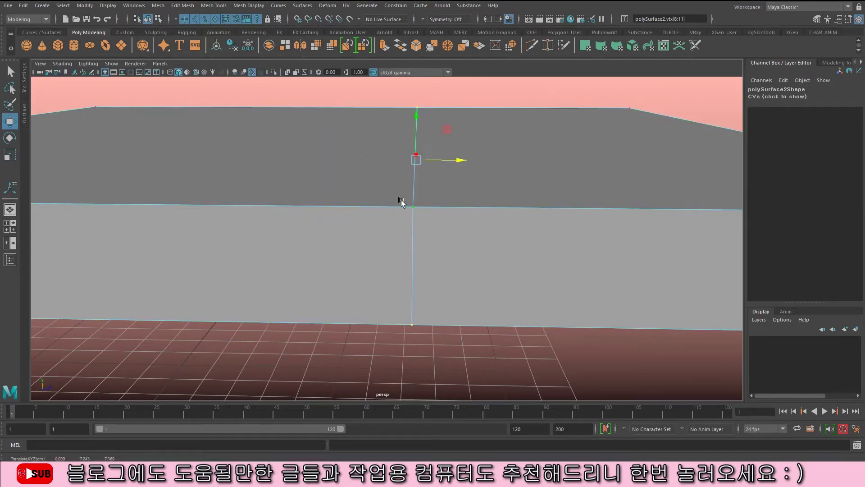
key(q)
key(F8)
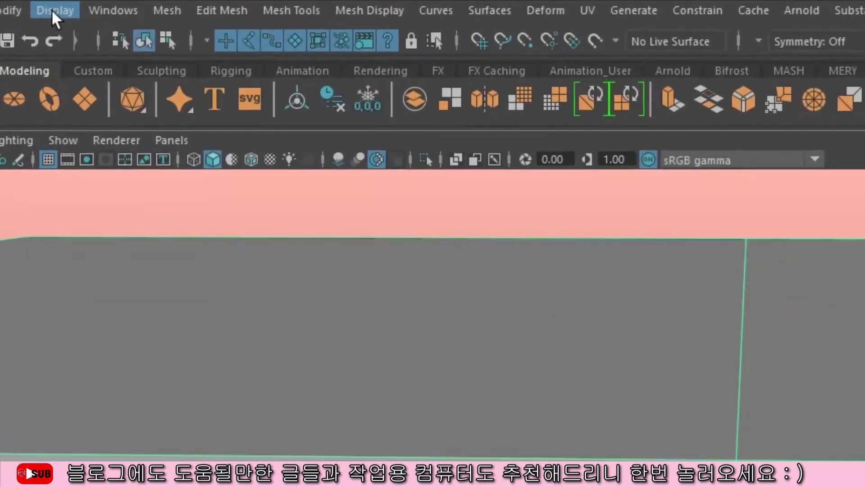
- Turn on the Border Edges polygon display for the planks object and inspect the unmerged seam from several angles
click(52, 11)
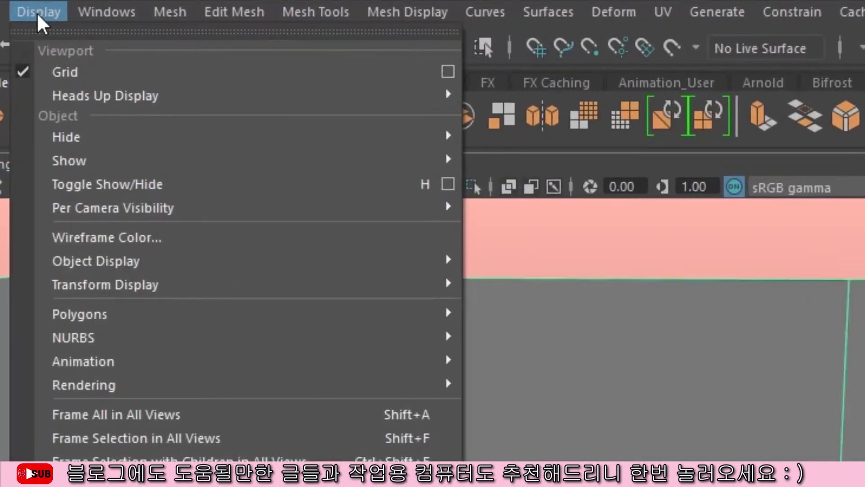
mouse_move(392, 314)
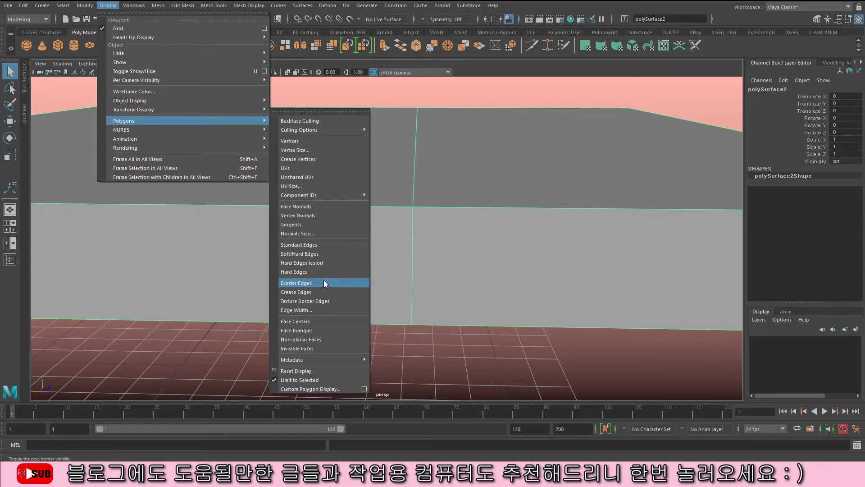
click(323, 281)
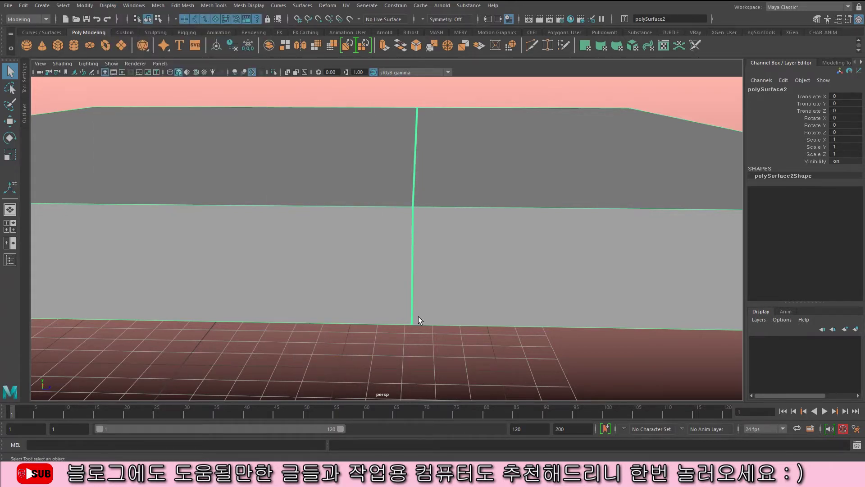
alt+right_drag(455, 211, 149, 221)
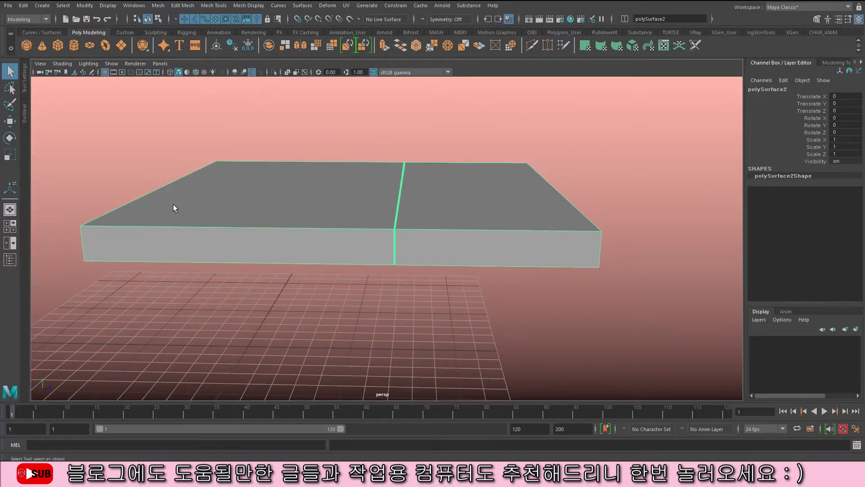
alt+drag(395, 202, 486, 202)
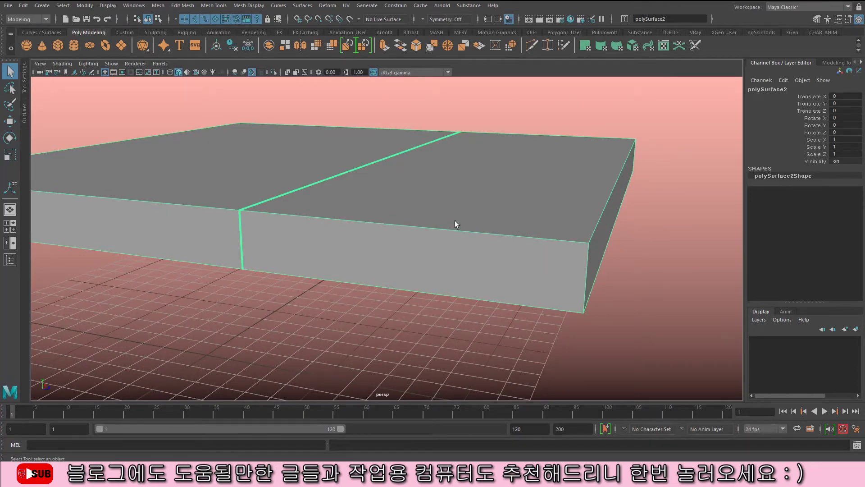
alt+drag(483, 214, 411, 189)
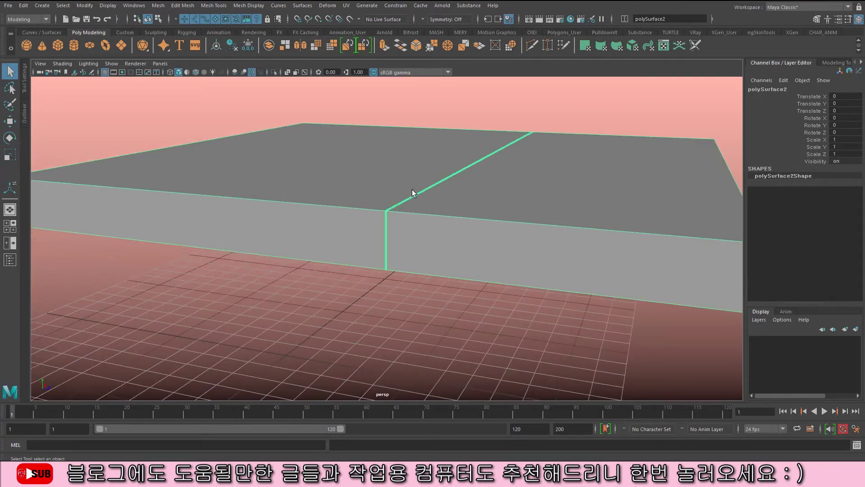
- Merge the coincident seam vertices of the joined planks object and inspect its border edges
alt+drag(432, 192, 424, 176)
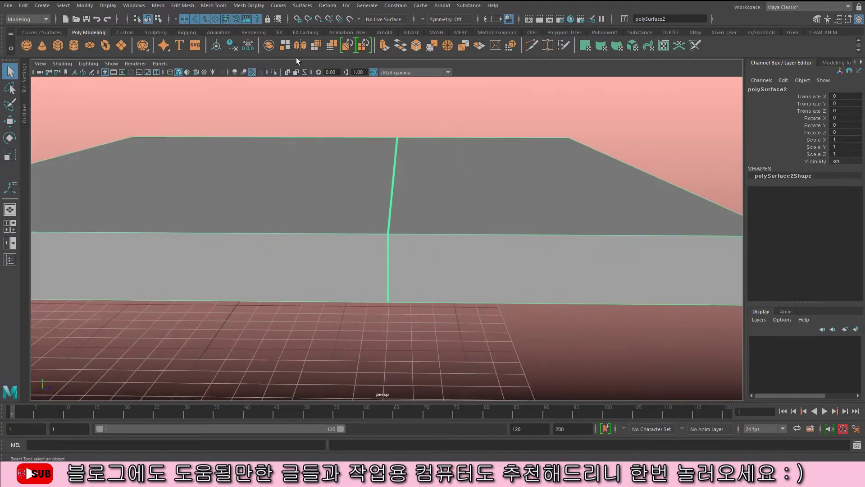
click(181, 5)
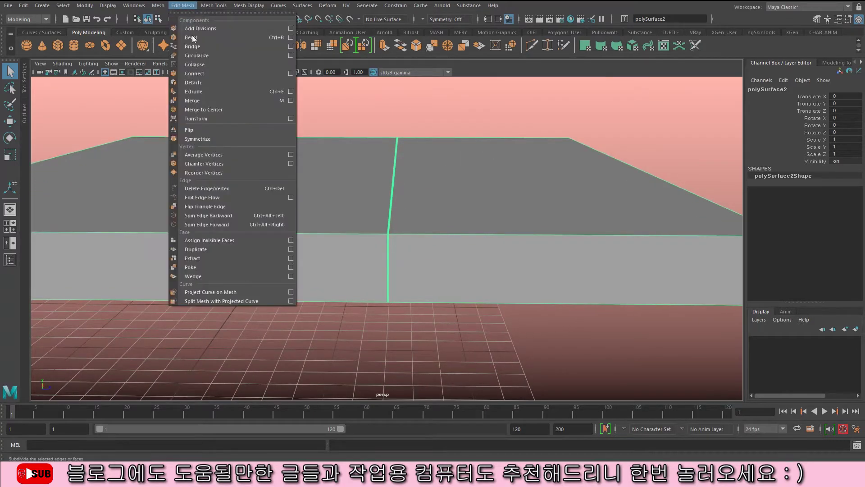
click(215, 100)
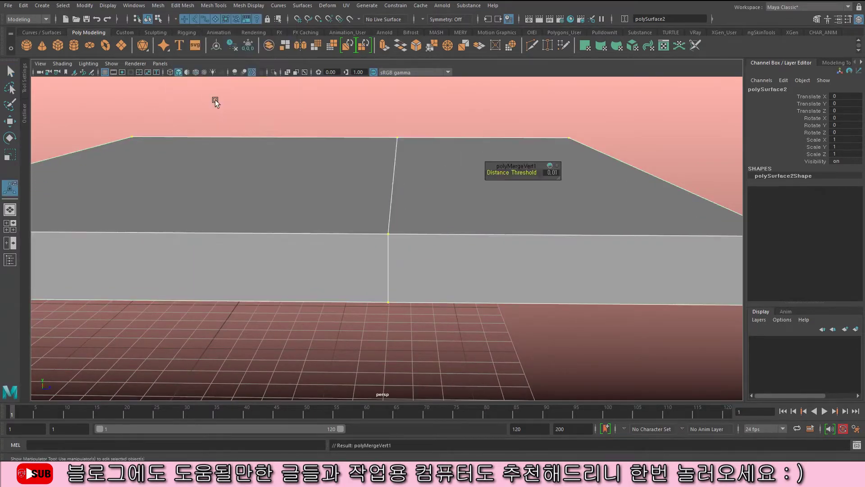
click(375, 129)
click(351, 166)
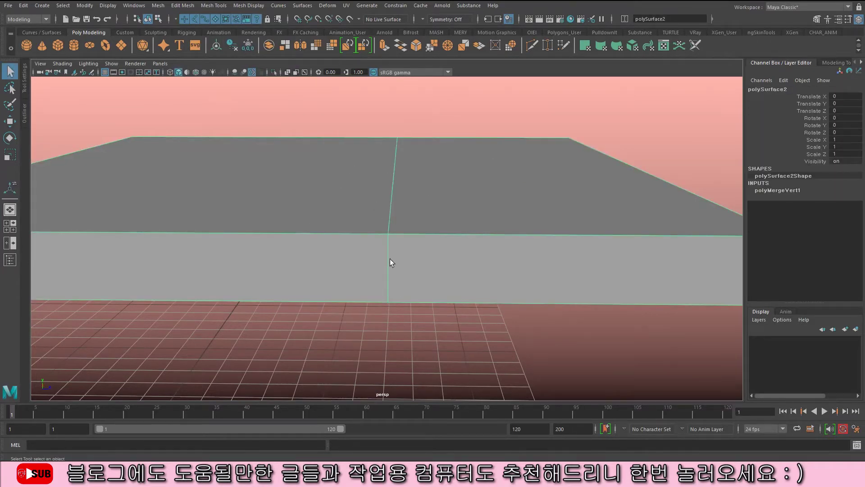
alt+right_drag(390, 179, 218, 185)
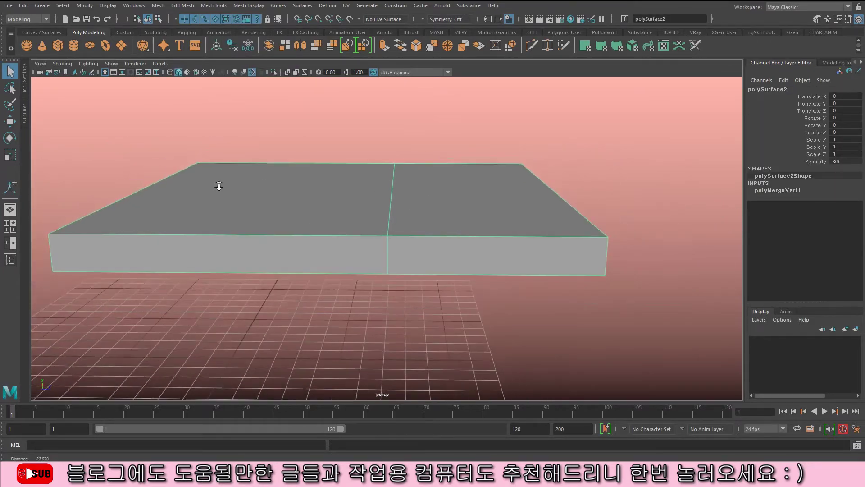
alt+drag(444, 197, 370, 195)
scroll(302, 162, up, 3)
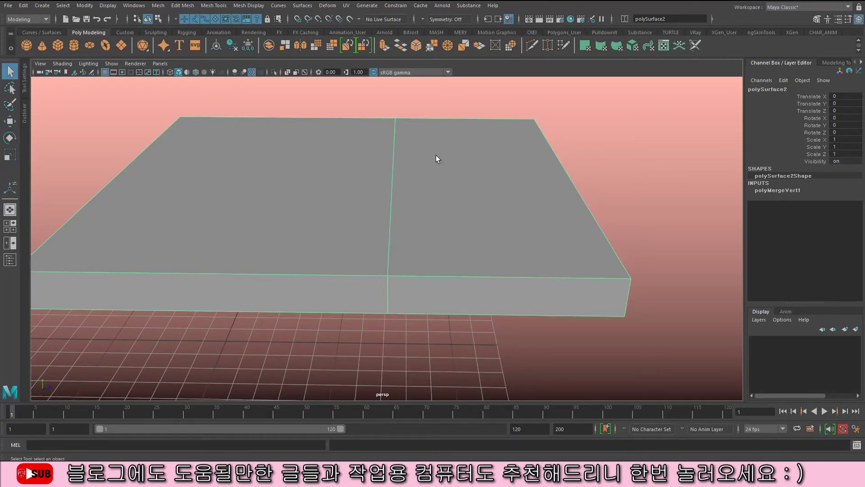
- Create a polygon cube, raise it above the joined planks, and scale it into a long, flat plank
scroll(436, 155, down, 3)
click(59, 45)
key(w)
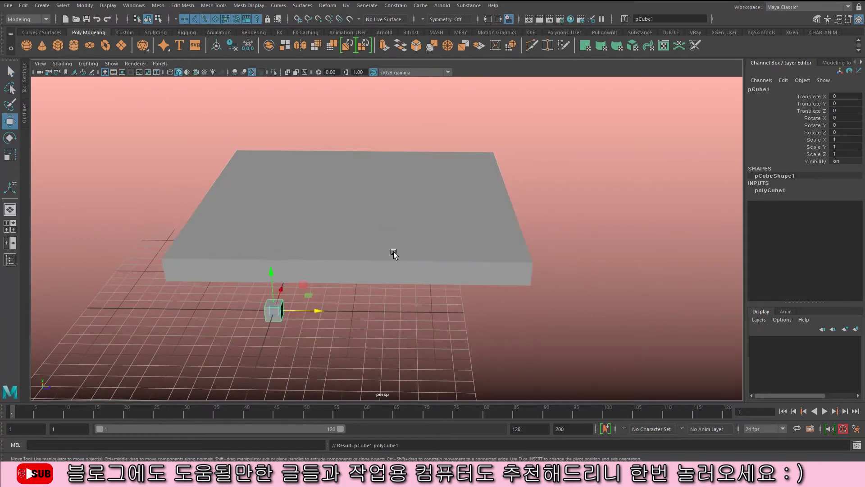
middle_drag(396, 251, 386, 257)
drag(386, 271, 308, 82)
key(r)
scroll(308, 96, up, 1)
ctrl+drag(303, 111, 394, 103)
scroll(366, 113, down, 1)
drag(323, 150, 334, 98)
drag(323, 151, 336, 130)
- Duplicate the new plank sideways along Z with a gap between them, and combine both planks into one object
key(w)
shift+drag(361, 168, 518, 166)
scroll(383, 191, up, 3)
shift+click(330, 155)
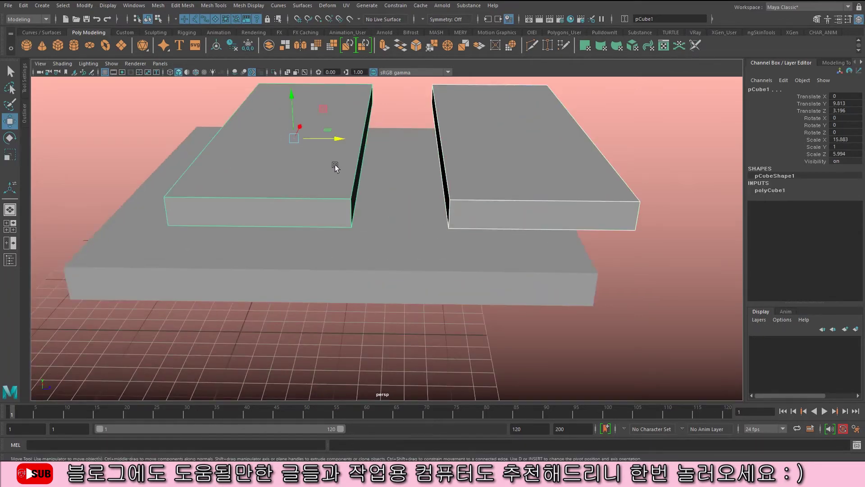
scroll(330, 155, up, 5)
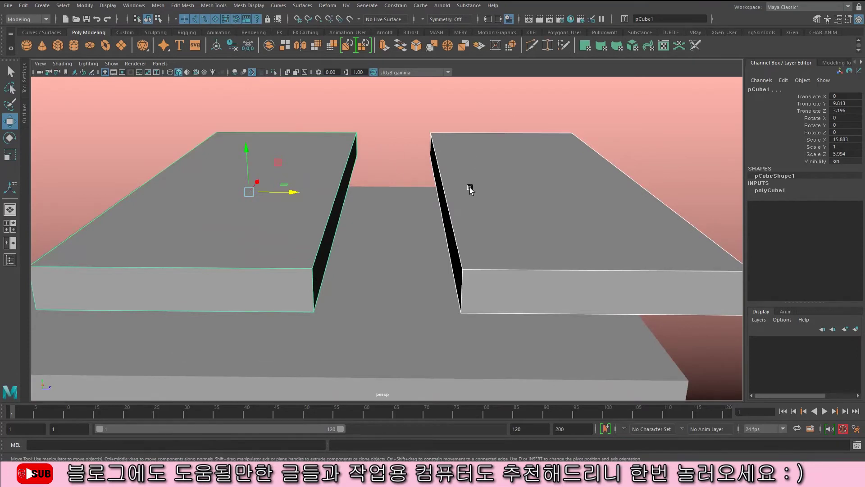
alt+drag(447, 195, 444, 176)
alt+right_drag(558, 218, 597, 210)
alt+middle_drag(455, 188, 452, 205)
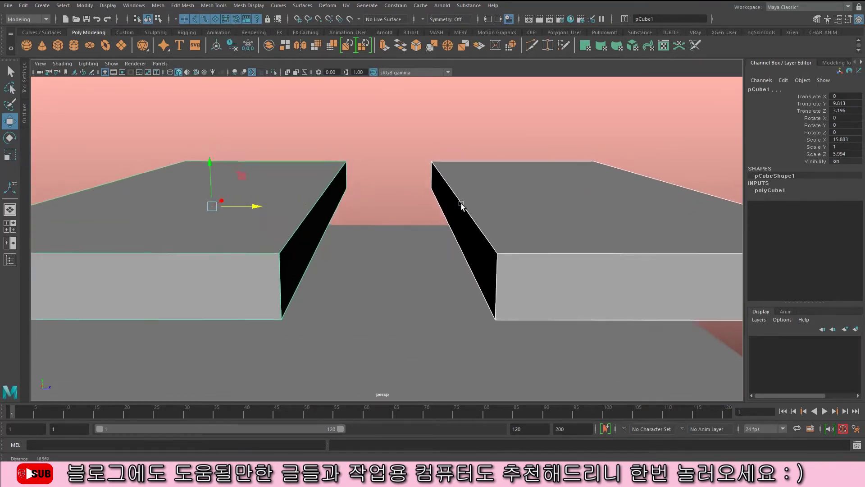
alt+drag(473, 207, 471, 199)
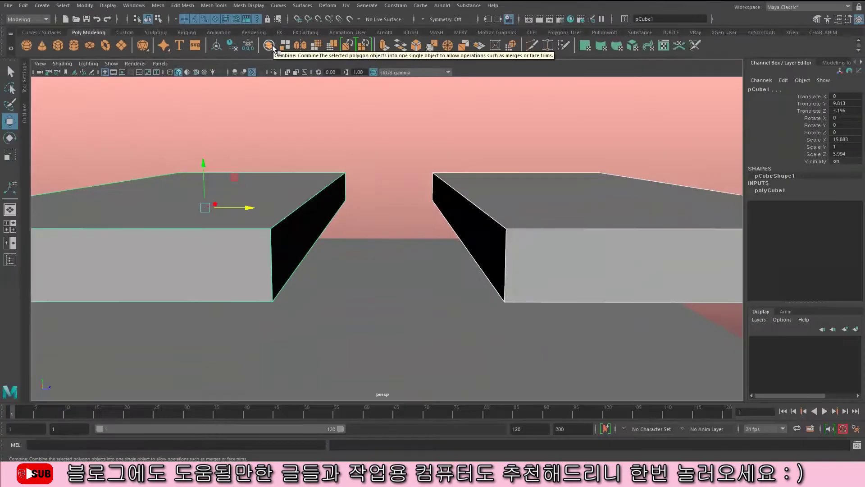
click(272, 50)
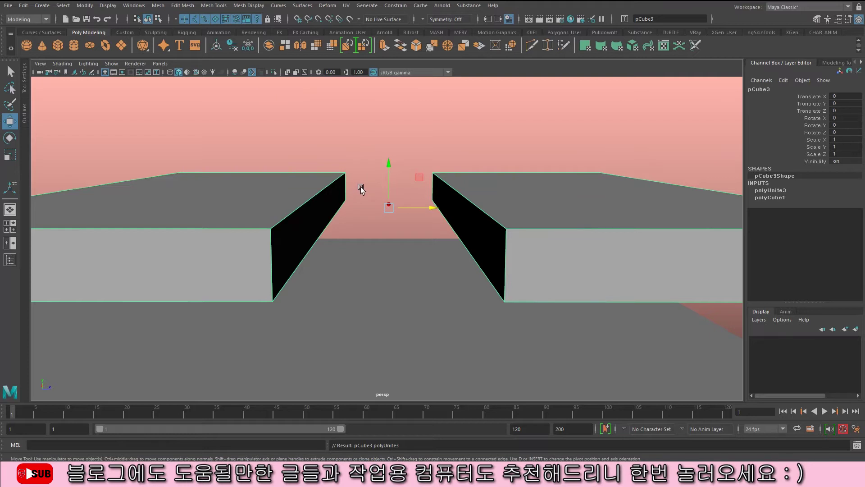
- Bridge the two facing inner end faces of the combined upper planks
right_drag(343, 193, 354, 221)
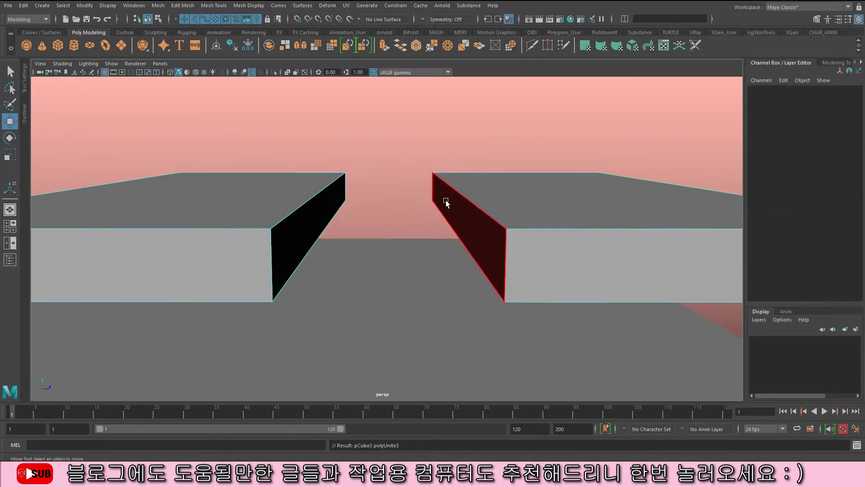
click(443, 200)
shift+click(326, 208)
key(q)
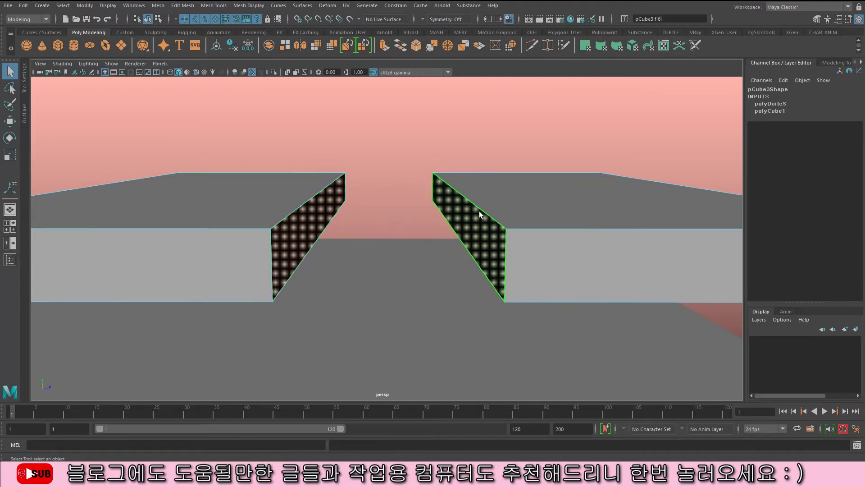
click(191, 6)
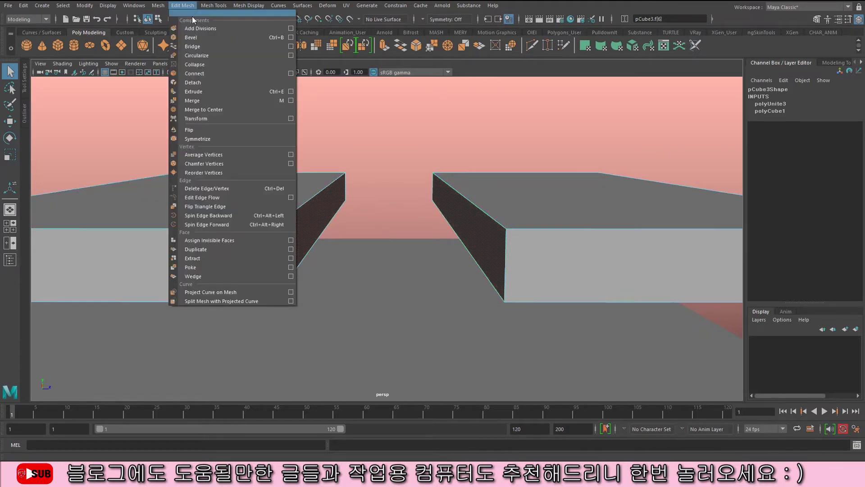
click(193, 47)
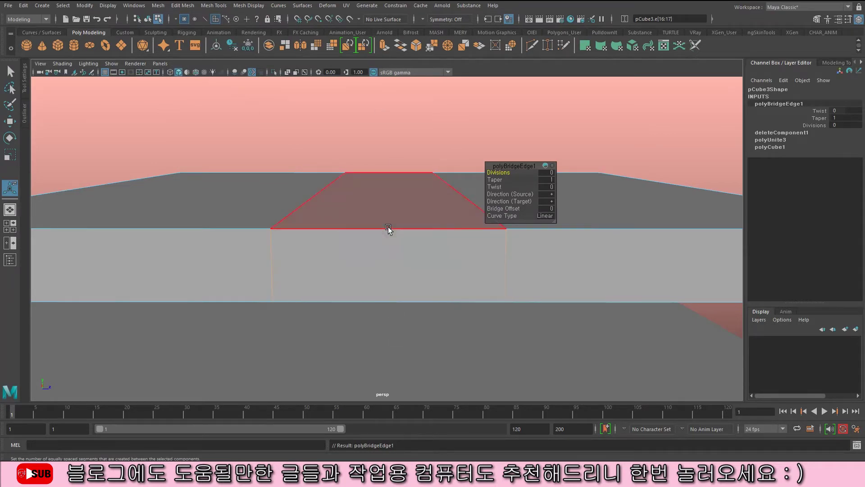
scroll(389, 228, down, 4)
- Return the bridged planks to object mode and turn on their Border Edges display to check the bridge seams
key(q)
right_click(385, 206)
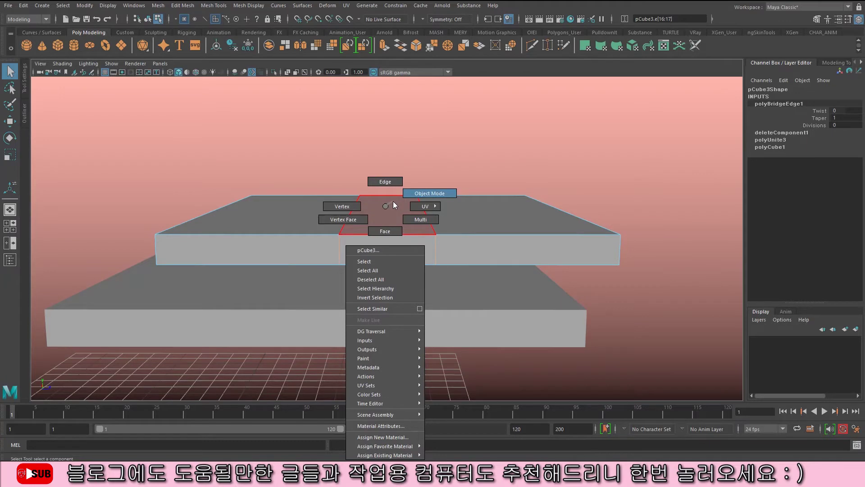
right_drag(393, 201, 393, 200)
click(379, 179)
click(367, 213)
click(108, 5)
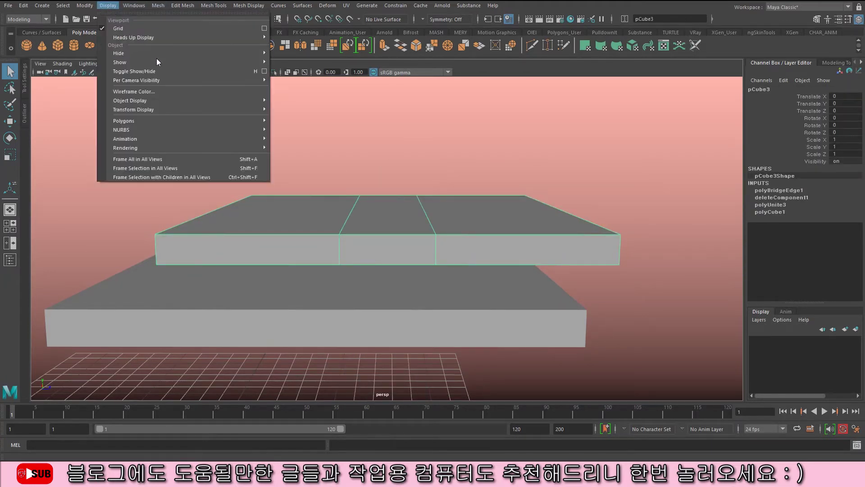
mouse_move(217, 101)
mouse_move(226, 121)
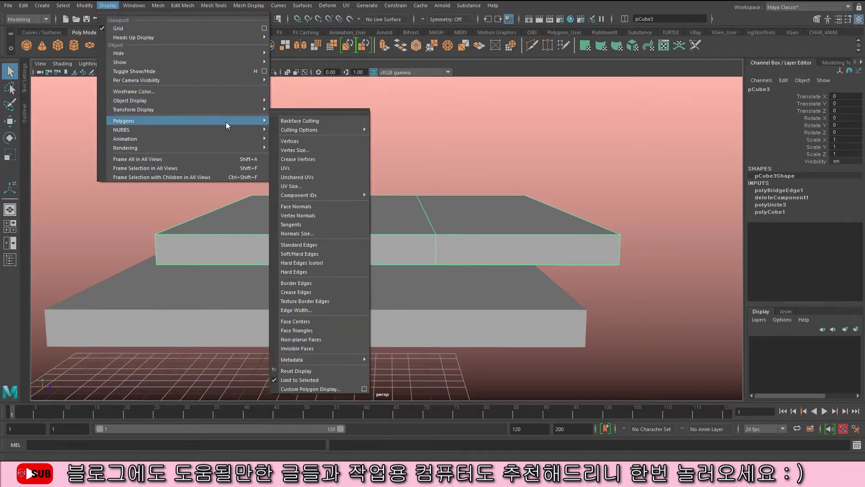
click(328, 282)
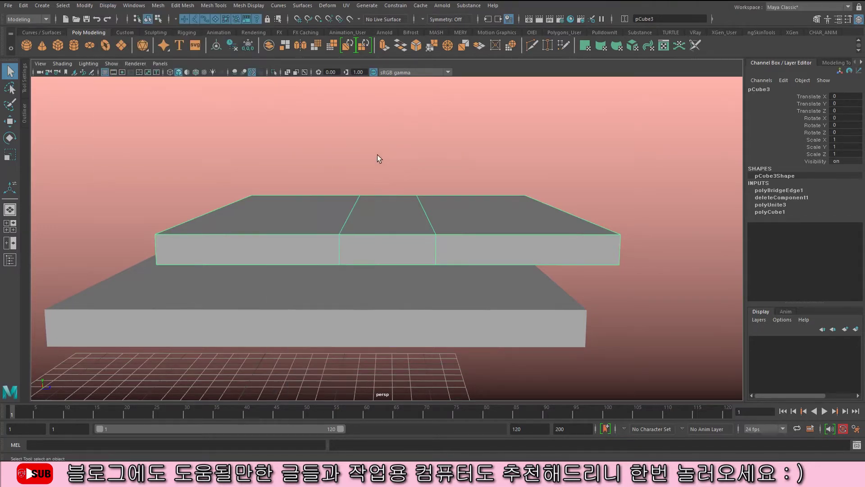
alt+drag(528, 234, 497, 237)
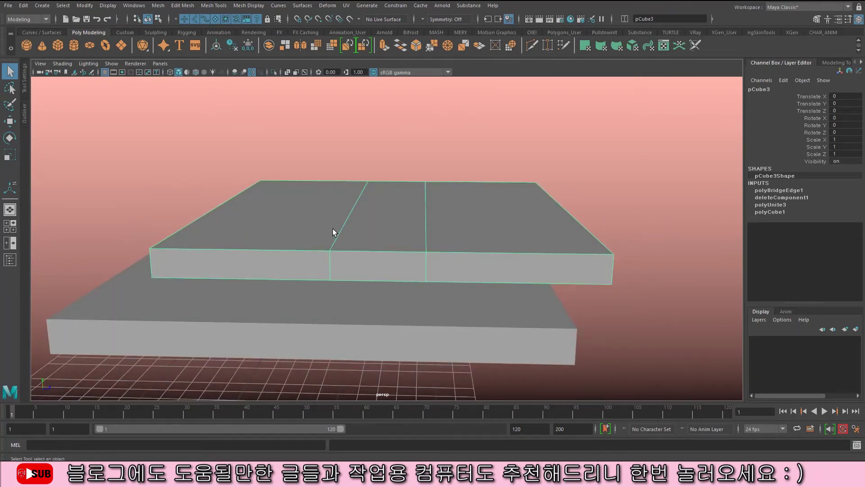
alt+drag(332, 231, 389, 203)
- Compare the bridged upper planks with the merged lower planks, examining the faces of the bridge section
key(w)
alt+drag(464, 179, 418, 149)
shift+click(416, 285)
alt+drag(415, 285, 421, 279)
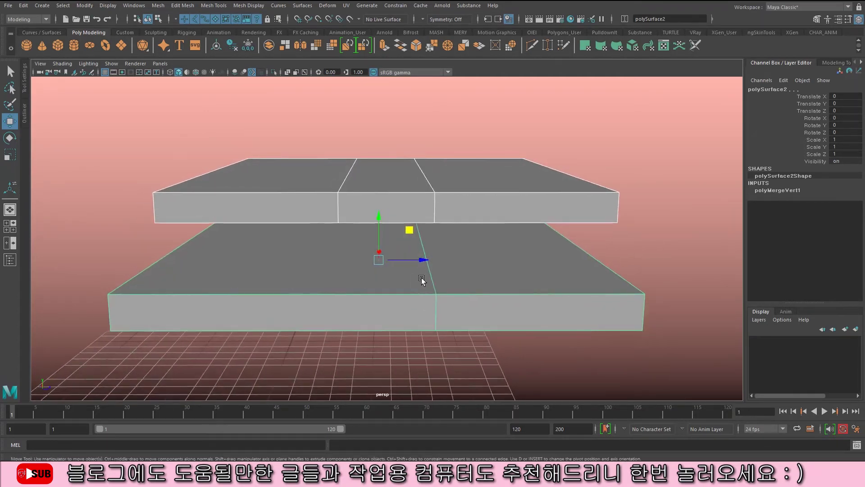
key(q)
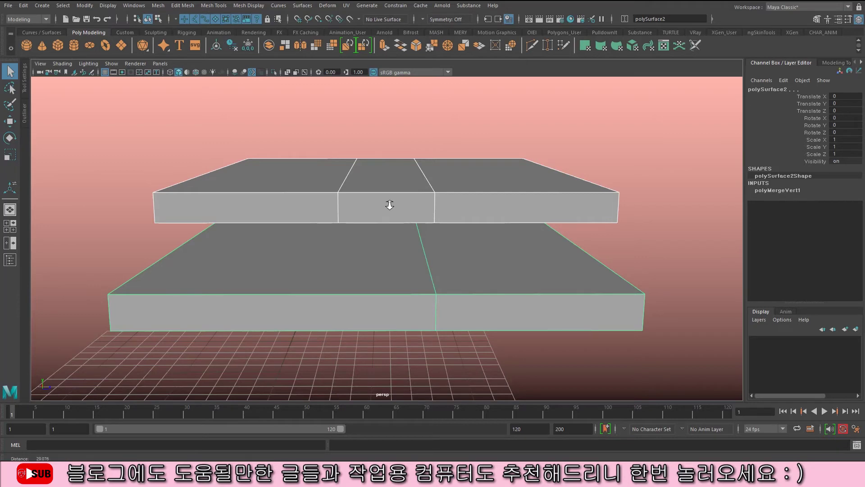
scroll(310, 193, up, 1)
right_drag(368, 177, 373, 185)
click(376, 185)
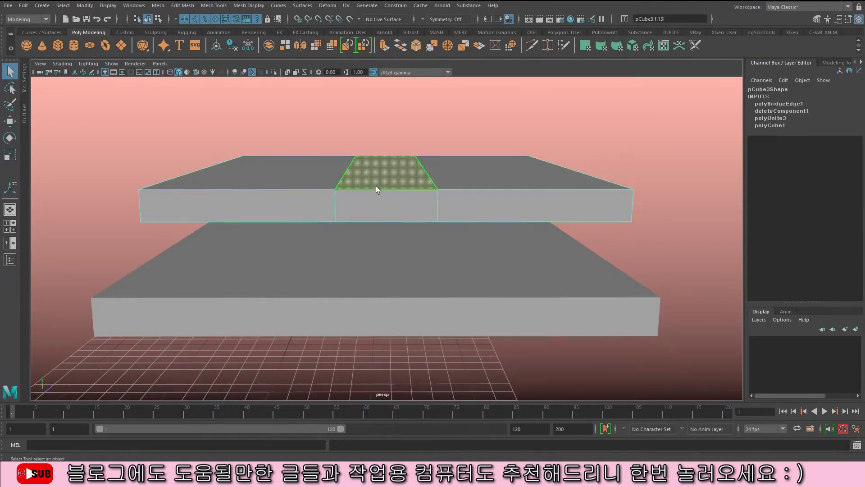
mouse_move(389, 205)
alt+mouse_down()
mouse_move(392, 179)
mouse_move(394, 218)
mouse_move(390, 194)
mouse_move(385, 199)
alt+mouse_up()
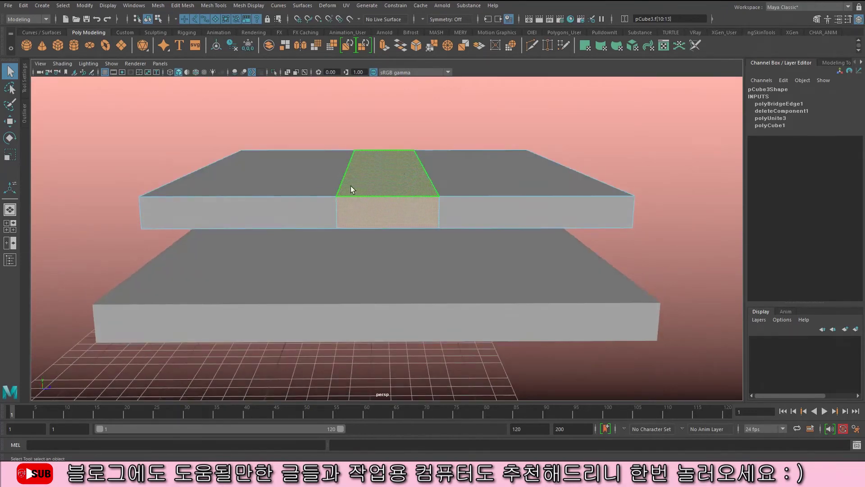
right_drag(380, 175, 391, 164)
shift+click(383, 258)
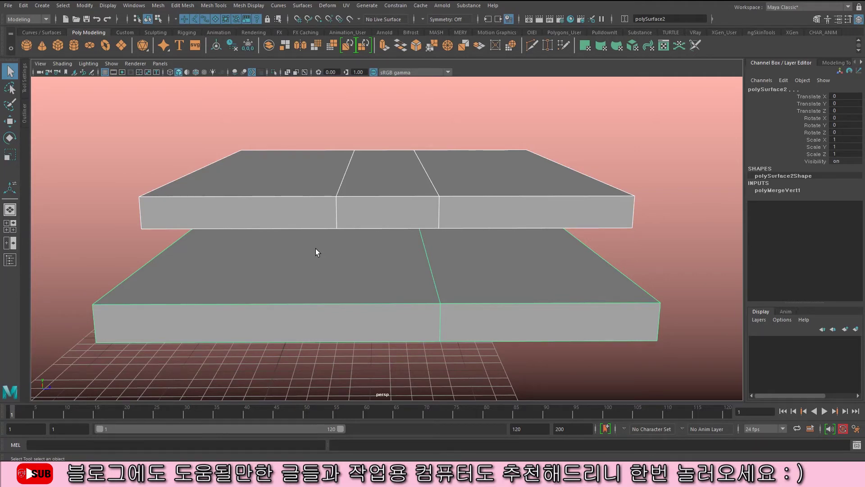
- Move the bridged planks down and sideways until they sit beside the merged planks with a gap between them
click(299, 158)
scroll(334, 141, down, 5)
key(w)
drag(349, 152, 622, 193)
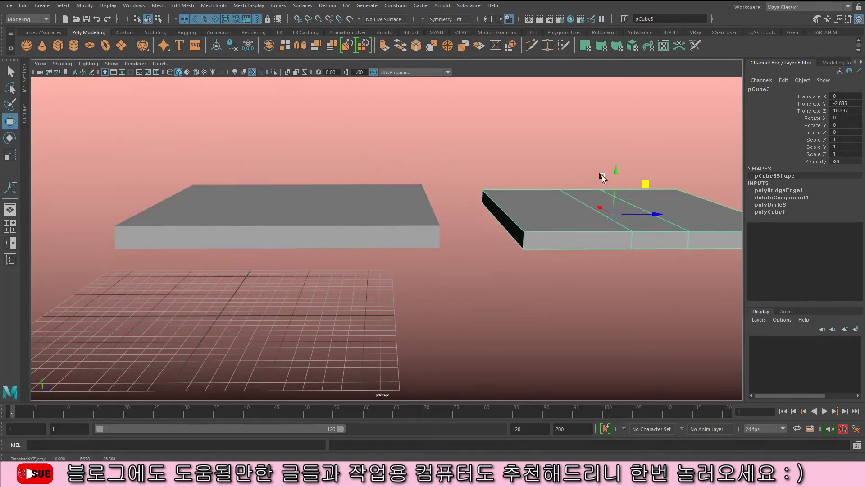
- Select both separate planks objects and switch them to vertex selection
scroll(474, 170, up, 3)
alt+drag(474, 171, 332, 193)
click(332, 193)
shift+click(477, 180)
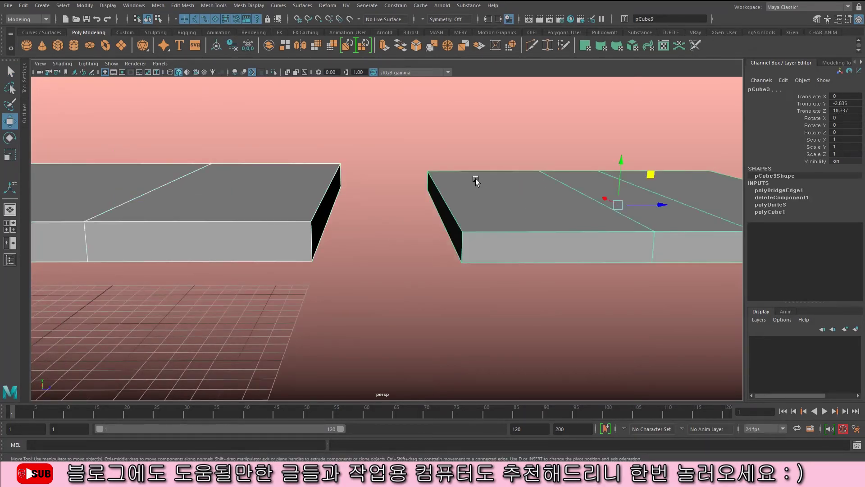
alt+drag(476, 179, 433, 178)
shift+right_drag(433, 178, 394, 176)
click(342, 171)
shift+click(478, 186)
shift+right_drag(478, 186, 429, 188)
- Try to merge the facing upper back corner vertices of the two separate objects
click(437, 172)
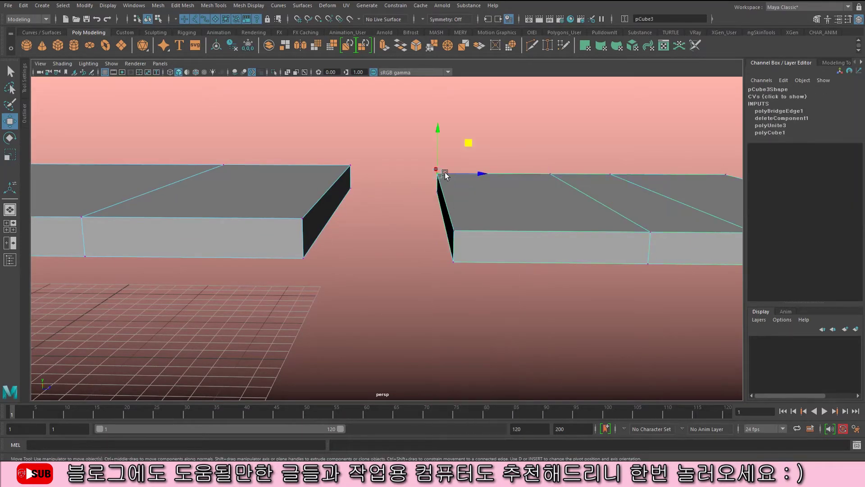
drag(331, 144, 366, 168)
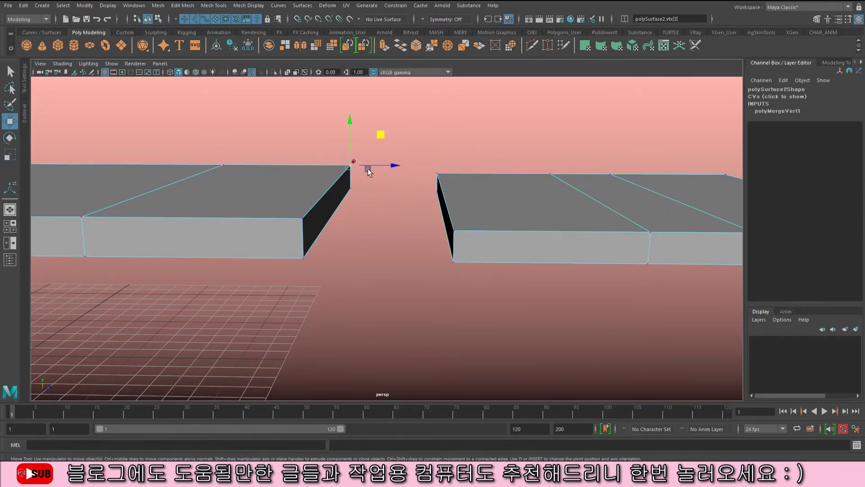
shift+click(438, 175)
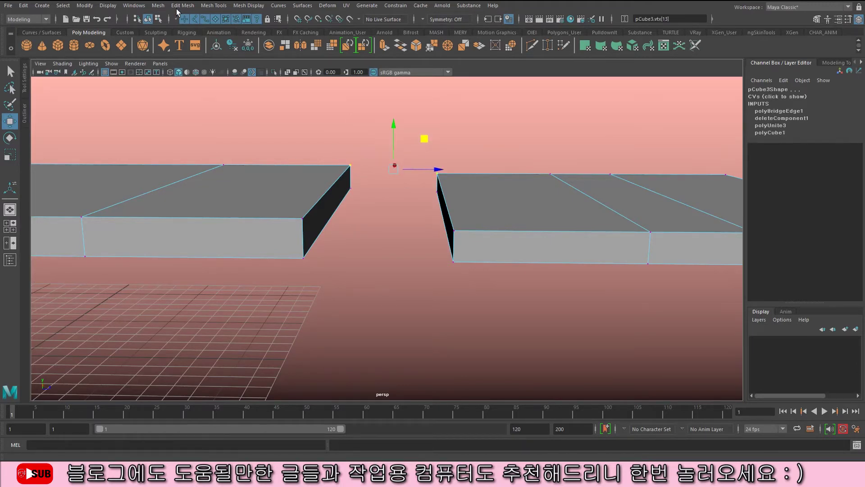
click(181, 5)
click(209, 101)
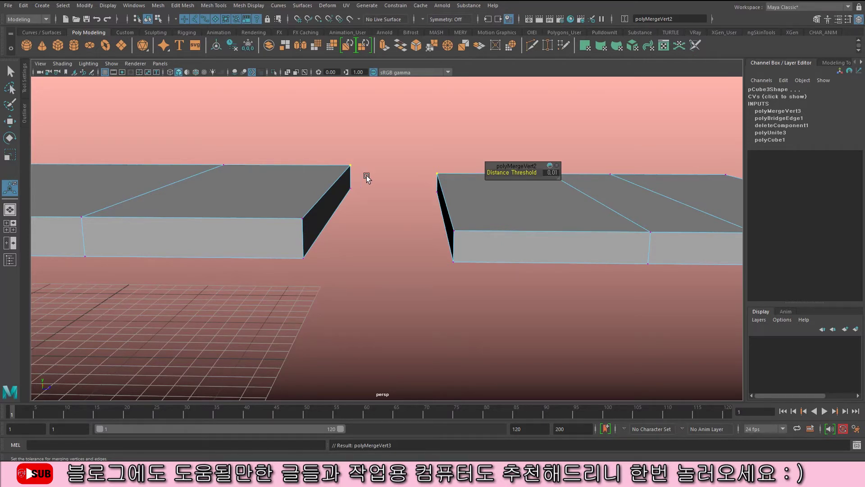
- Try to bridge the facing end faces of the two separate planks objects
right_drag(333, 173, 333, 194)
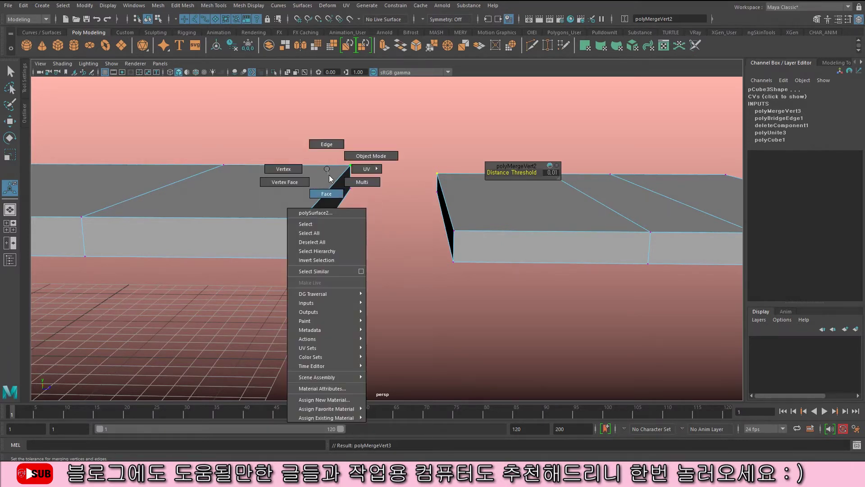
click(342, 201)
shift+click(442, 204)
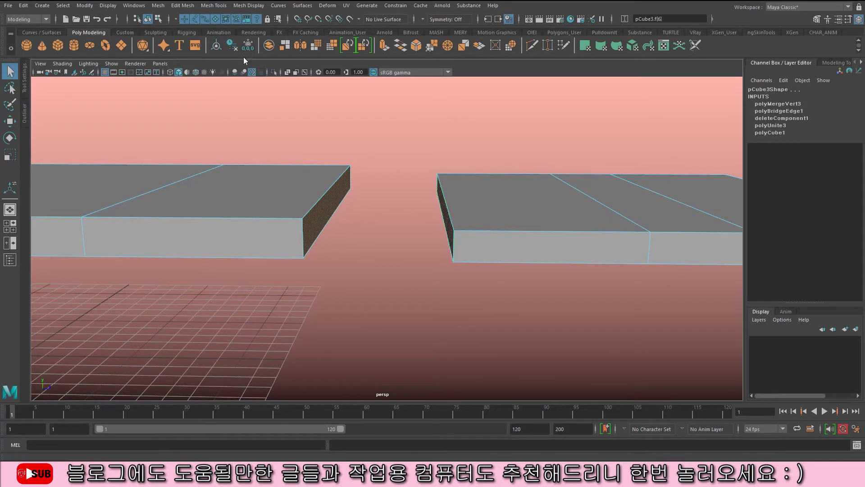
click(182, 6)
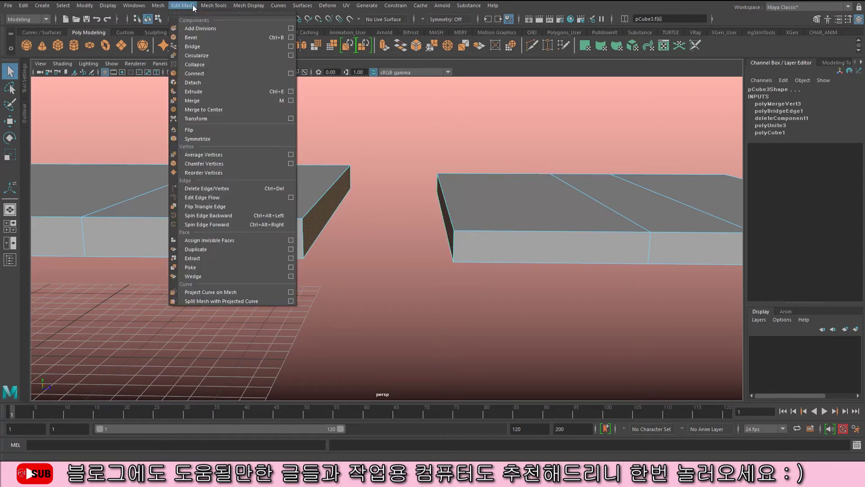
click(200, 47)
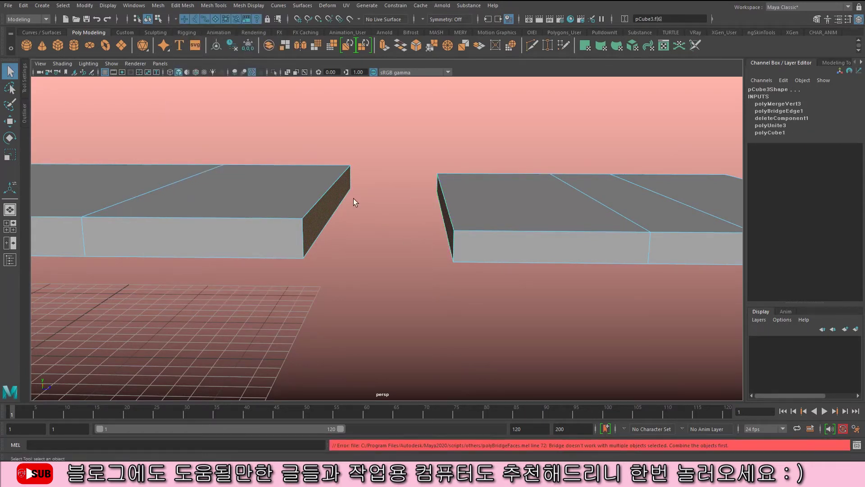
- Return to object selection and select both planks objects together
key(F8)
click(407, 167)
click(293, 207)
shift+click(491, 204)
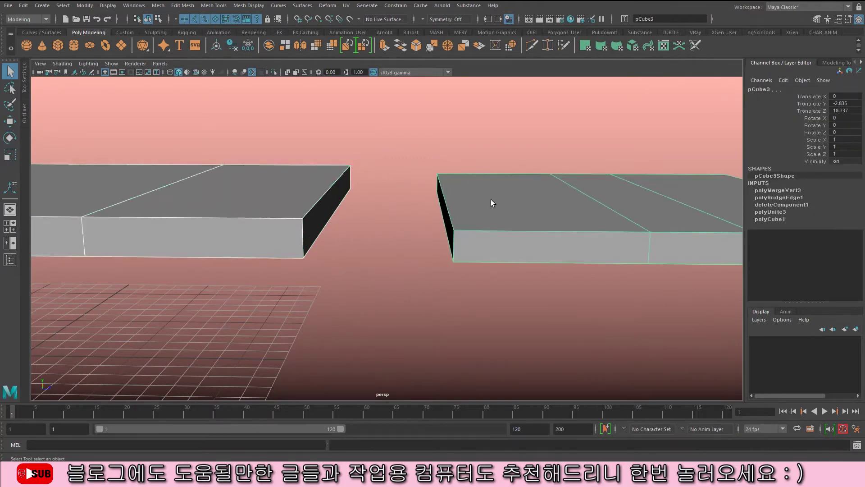
scroll(263, 179, down, 3)
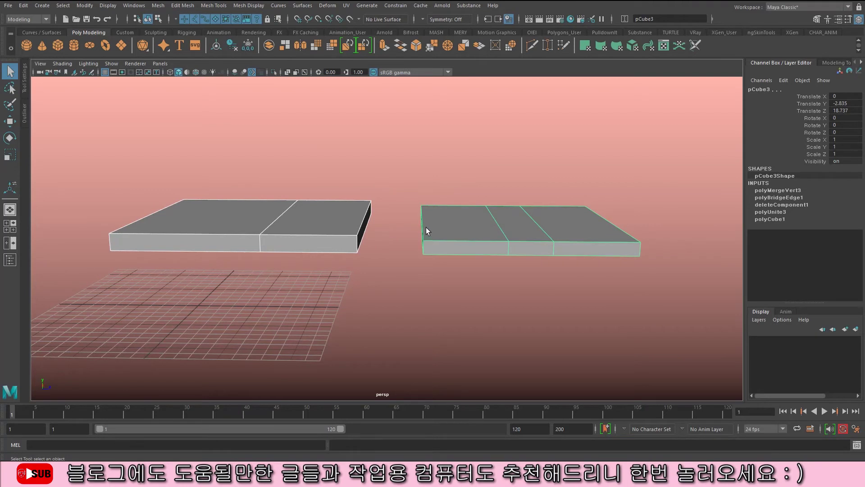
- Create a polygon cube, scale it uniformly to about 5.93, and place it above the planks at about Y 17.7, Z 15.4
click(63, 50)
key(w)
middle_drag(239, 274, 376, 261)
key(r)
key(w)
drag(437, 192, 370, 195)
- Try smoothing the cube with one division, inspect the rounded shape, and undo the smoothing
click(158, 5)
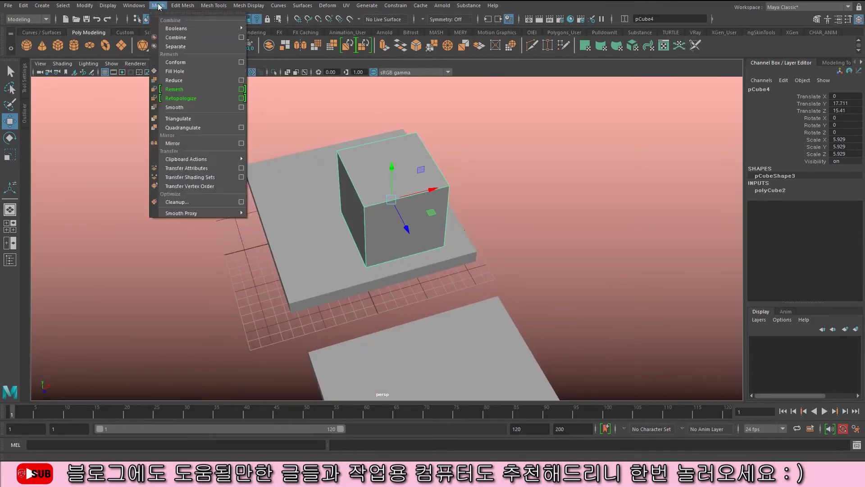
click(193, 107)
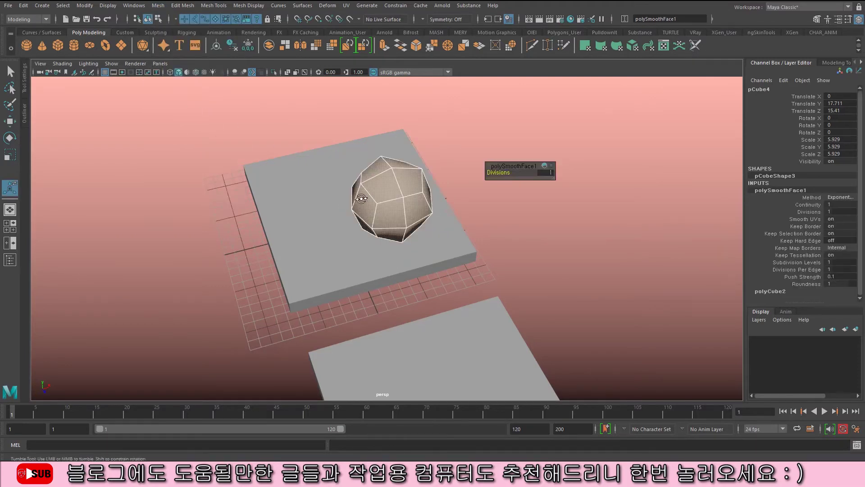
alt+drag(324, 155, 383, 170)
scroll(372, 182, up, 5)
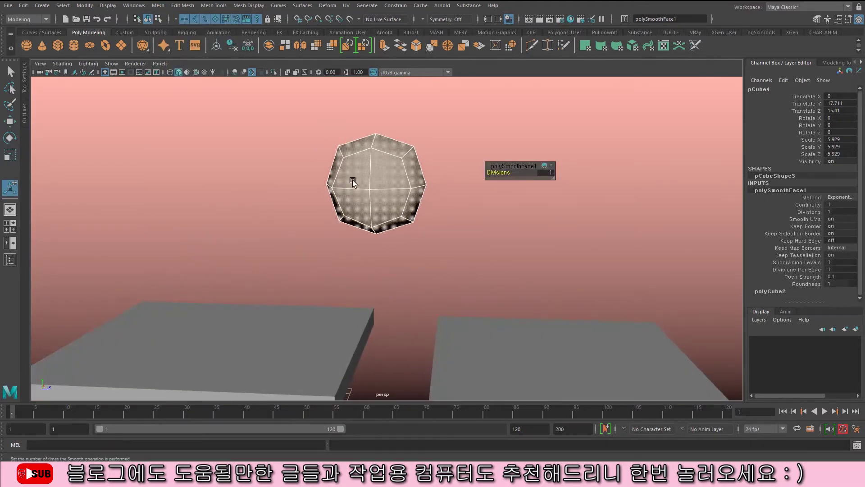
alt+drag(428, 162, 455, 162)
key(ctrl+z)
- Duplicate the cube and move the copy along Z to about 24.4, leaving a gap beside the original
key(ctrl+d)
key(w)
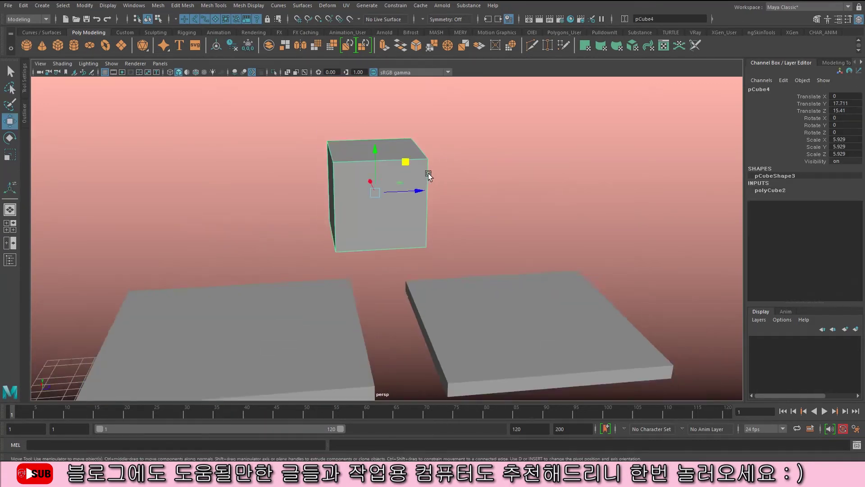
drag(421, 187, 541, 190)
alt+drag(455, 185, 398, 164)
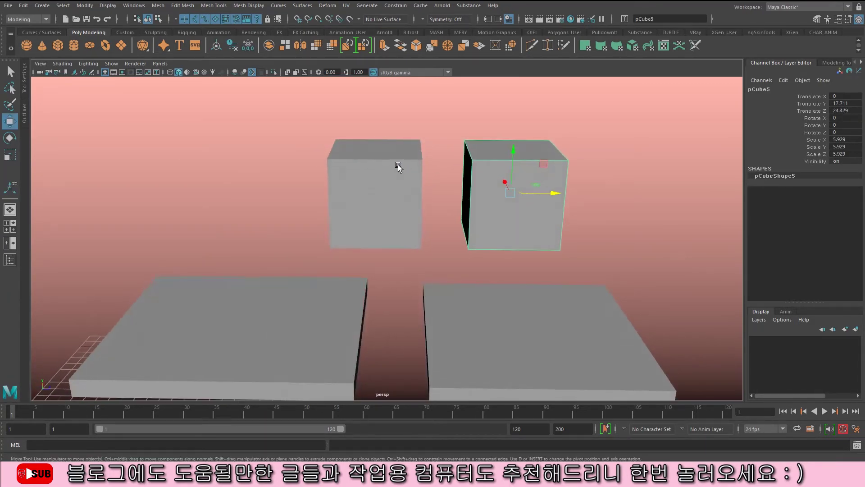
- Apply Smooth with one division to the original cube and inspect its subdivided mesh
key(q)
click(399, 164)
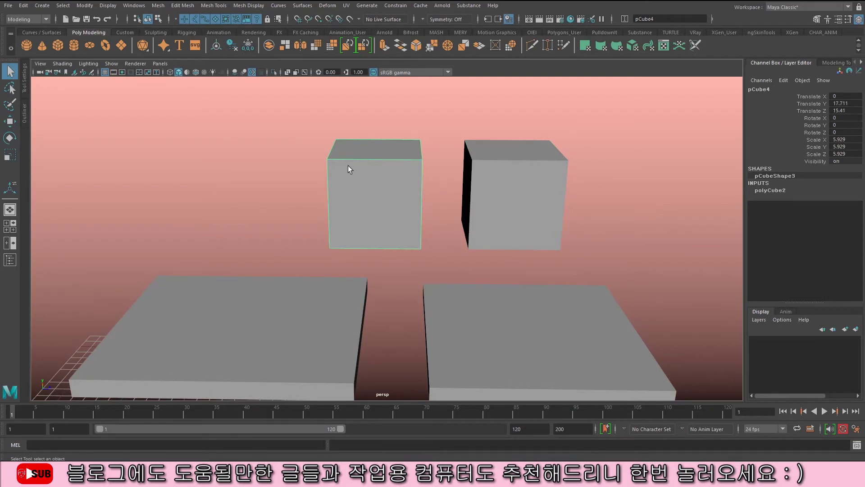
click(158, 6)
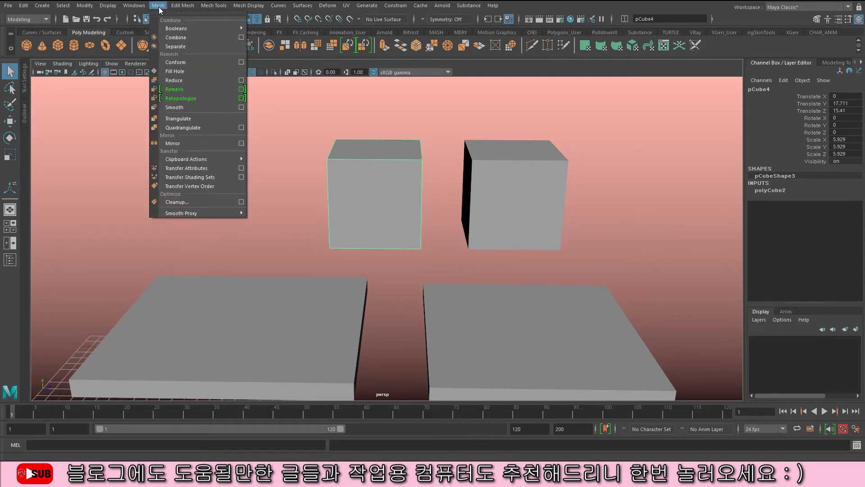
click(192, 108)
alt+drag(363, 178, 374, 162)
click(423, 151)
click(357, 181)
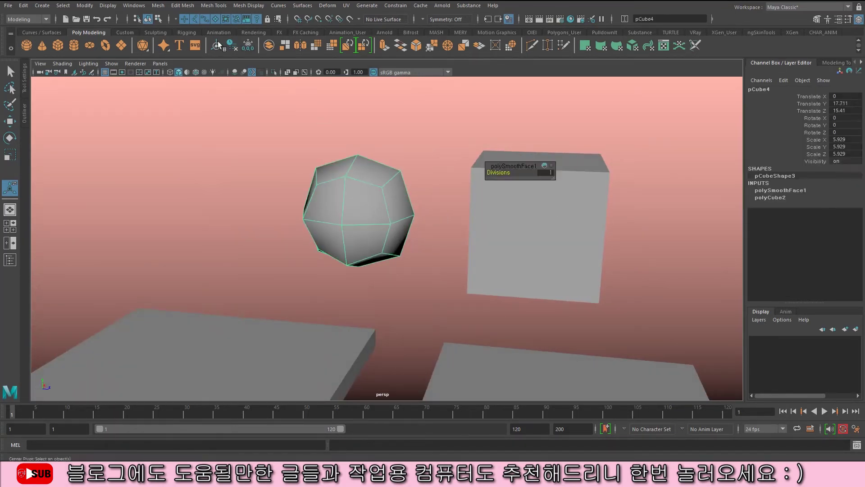
- Apply Smooth a second time to the original cube and inspect its denser wireframe from several angles
click(158, 5)
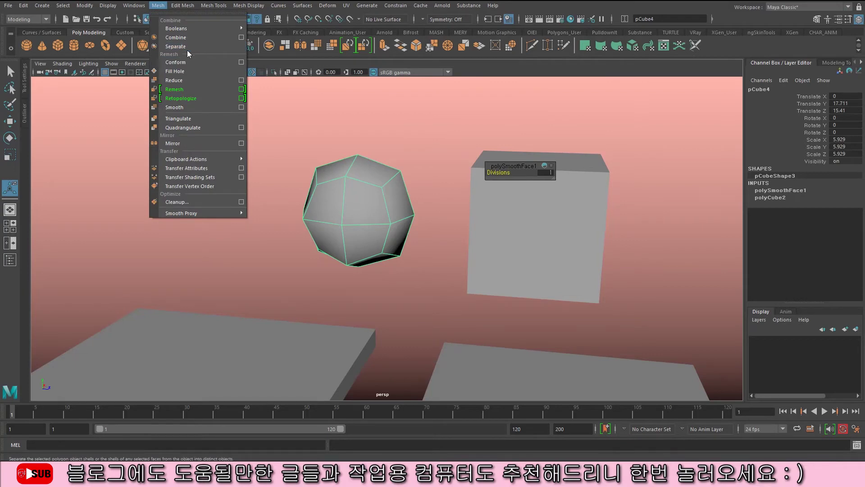
click(195, 107)
click(361, 147)
alt+drag(363, 149, 448, 136)
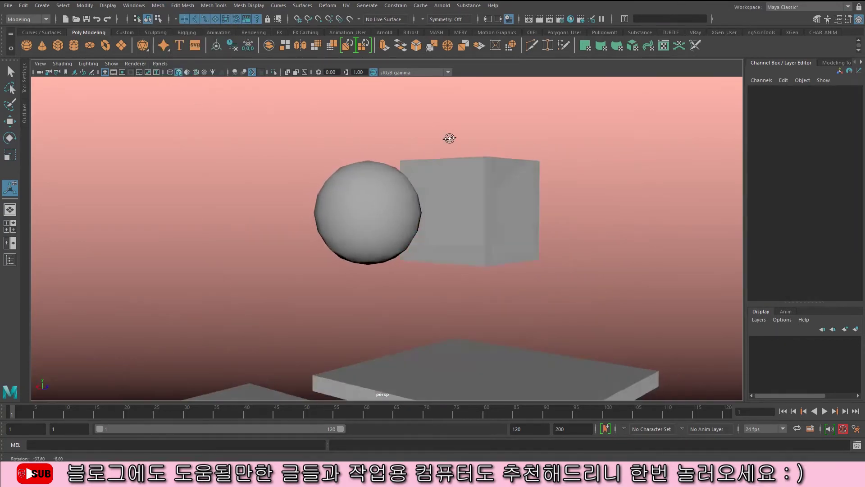
click(386, 178)
alt+drag(386, 177, 240, 170)
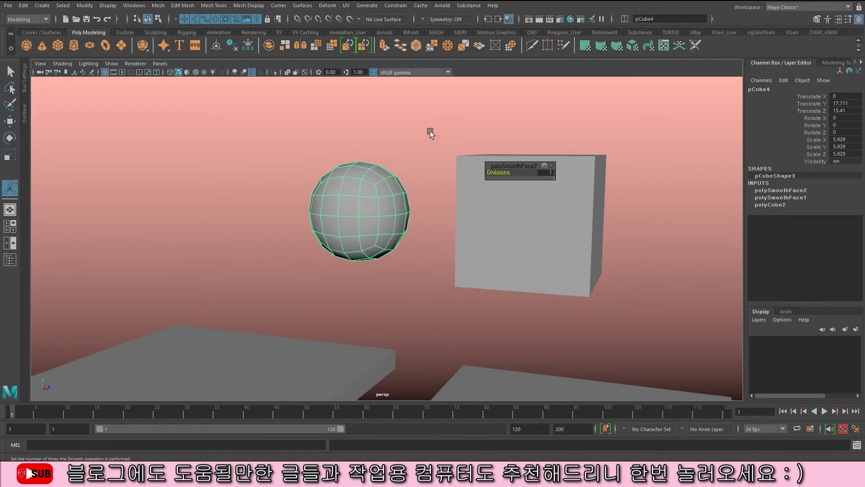
- Display the duplicate cube in smooth mesh preview and compare its wireframe with that of the smoothed original
click(514, 210)
alt+drag(473, 222, 464, 178)
key(g)
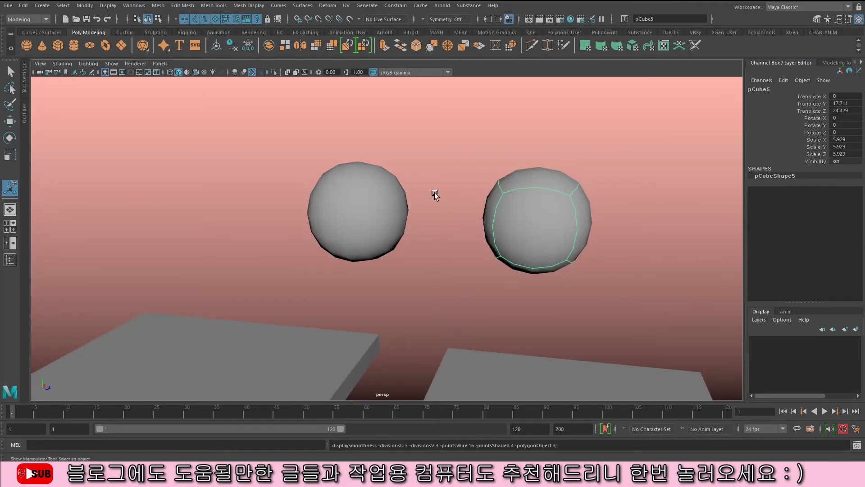
click(463, 248)
alt+middle_drag(464, 247, 438, 236)
alt+right_drag(438, 236, 627, 280)
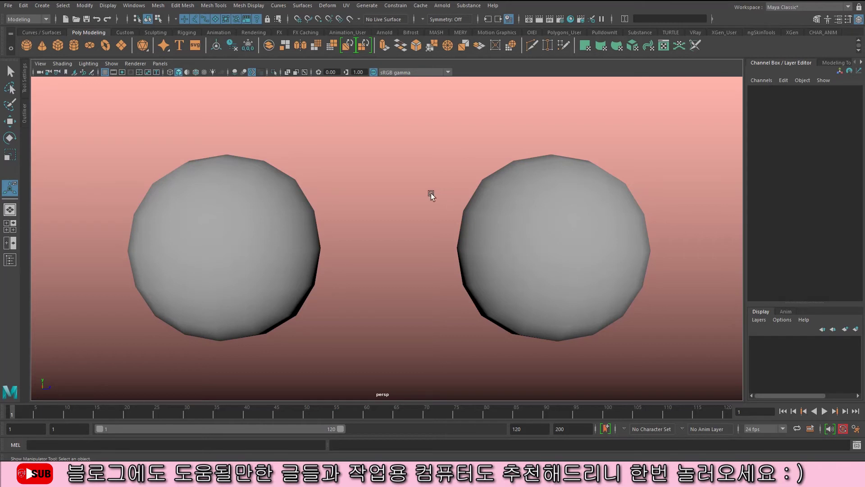
click(513, 166)
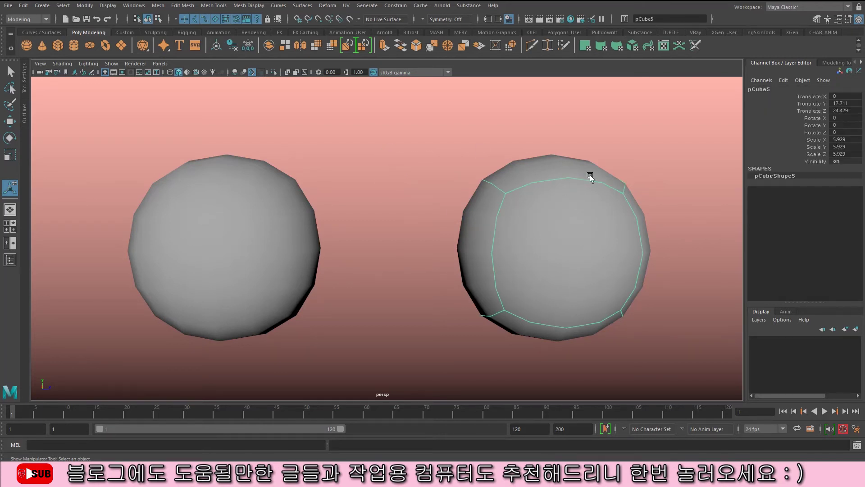
click(278, 244)
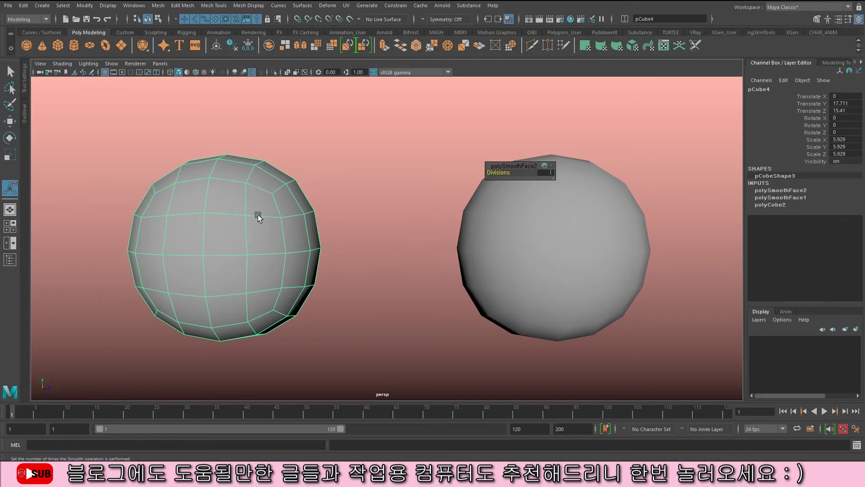
- Undo both smooth operations on the original cube and delete its construction history
key(ctrl+z)
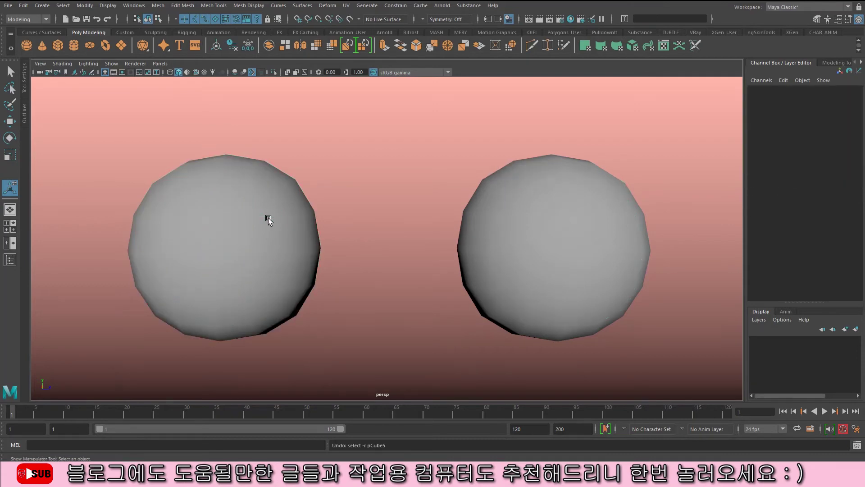
key(ctrl+z)
key(ctrl+z)
key(ctrl+z)
key(ctrl+z)
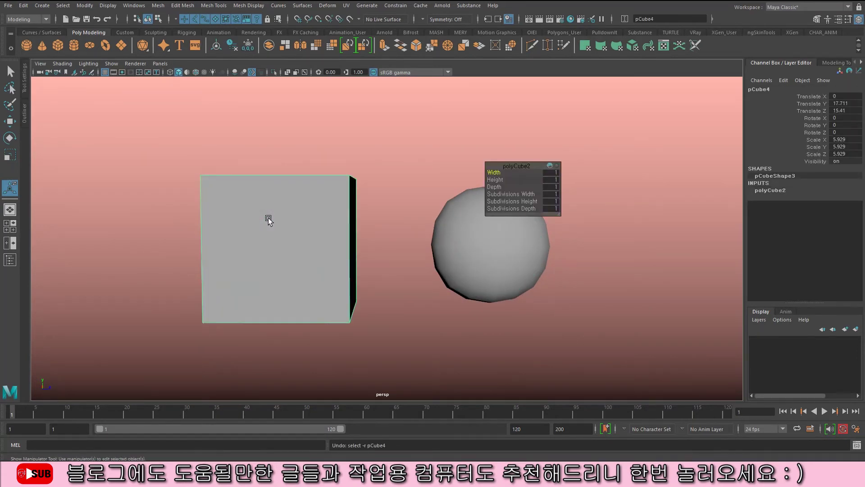
key(alt+shift+d)
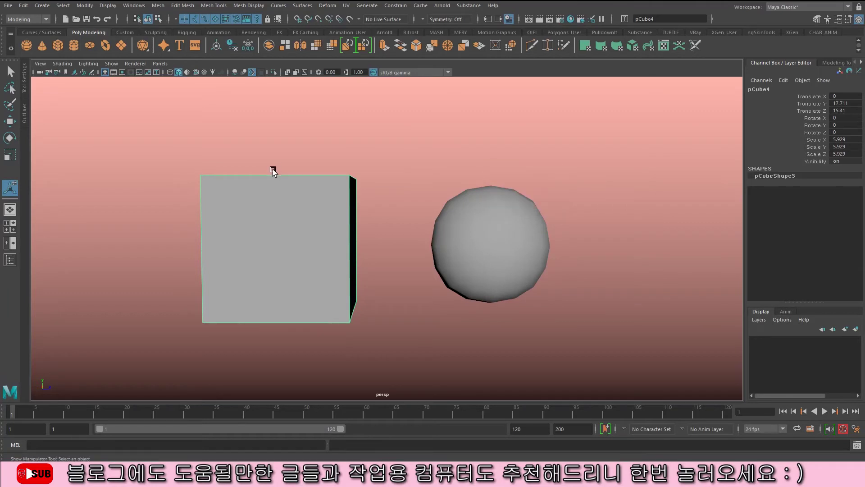
- Apply Smooth to the original cube with Divisions set to 2
click(158, 5)
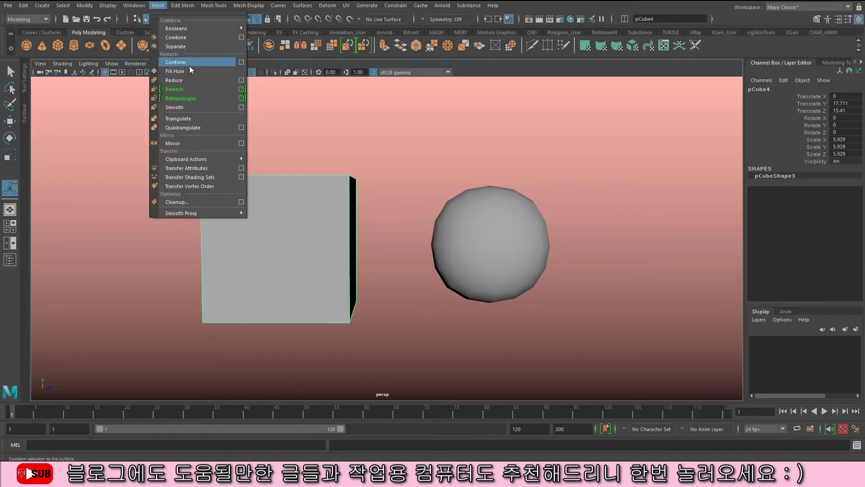
click(179, 108)
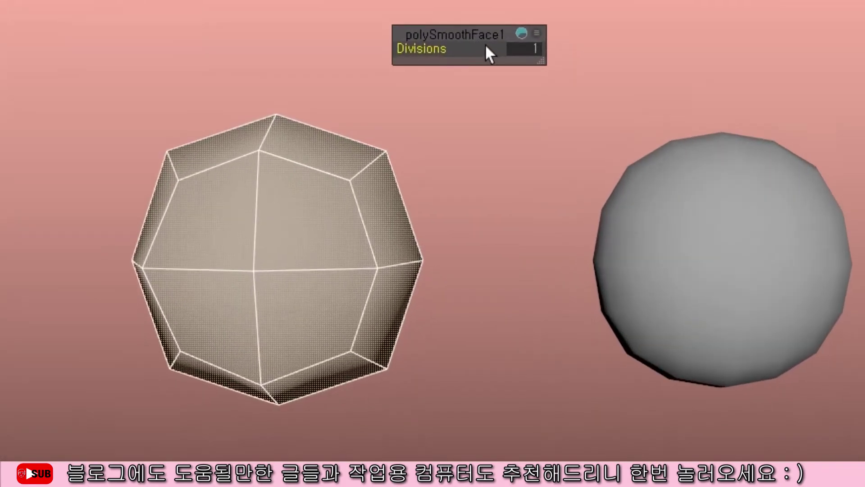
click(534, 45)
text(2)
key(Return)
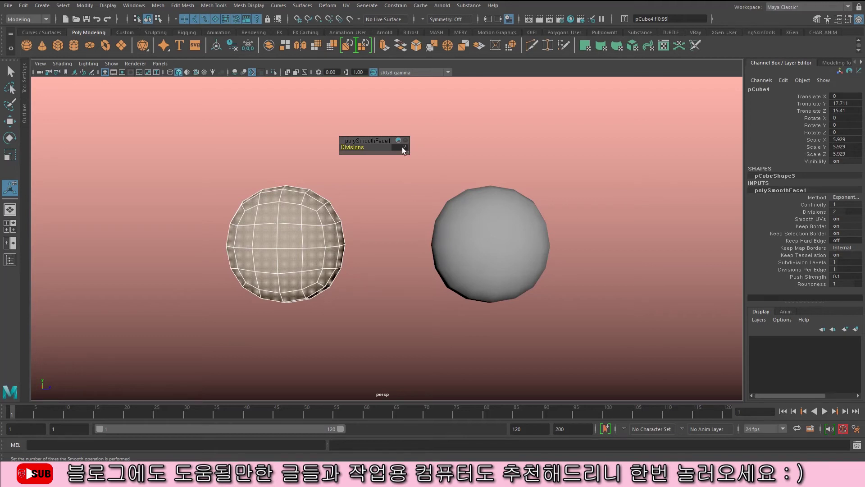
- Assign a new Lambert material to the smoothed original cube
alt+right_drag(473, 198, 402, 152)
key(q)
alt+drag(402, 152, 369, 193)
alt+right_drag(369, 193, 485, 199)
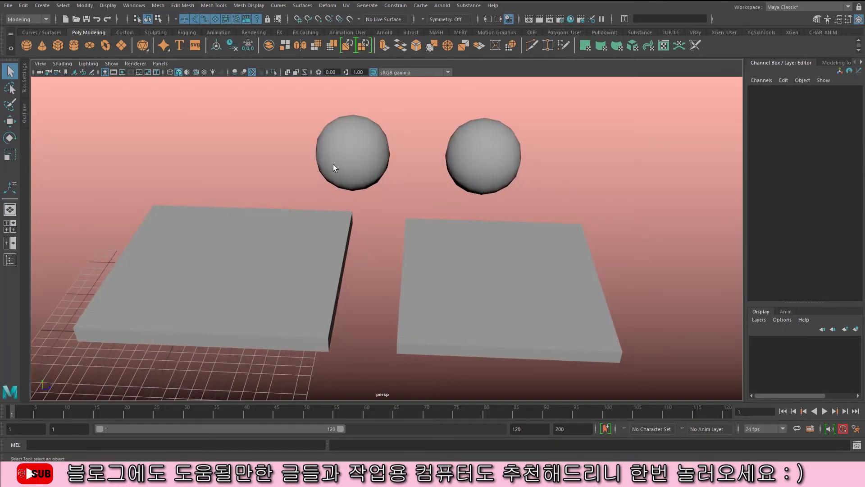
right_drag(377, 161, 364, 139)
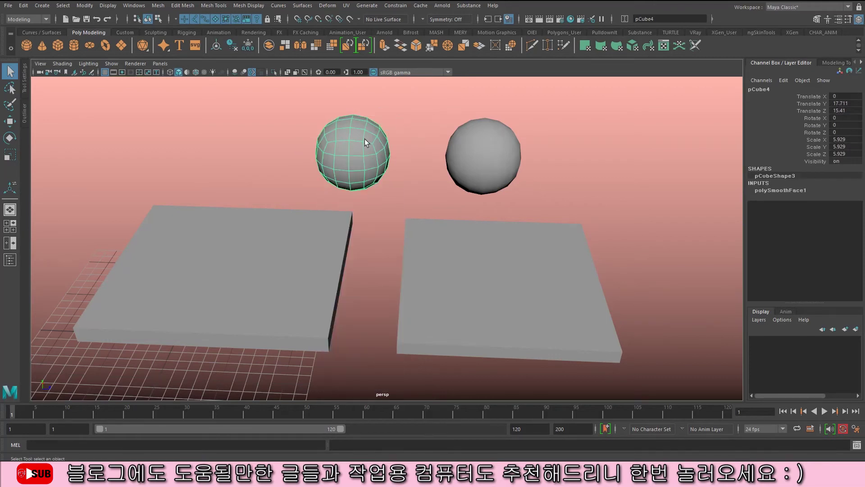
right_click(363, 129)
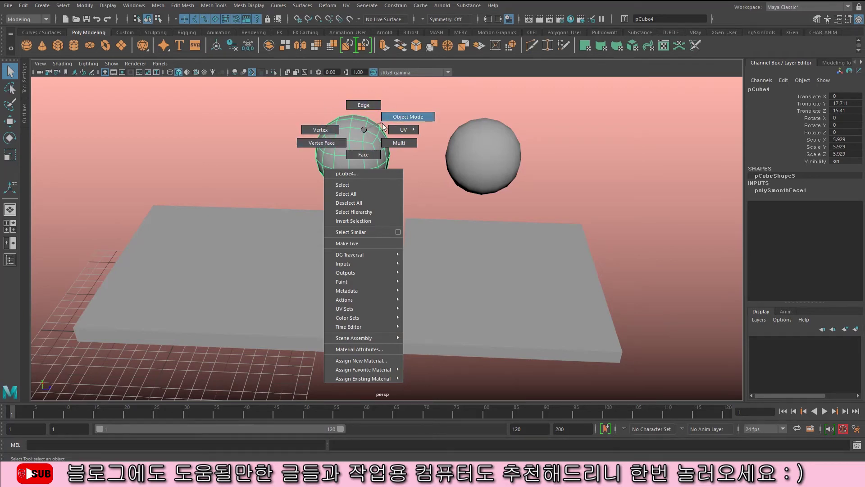
mouse_move(365, 379)
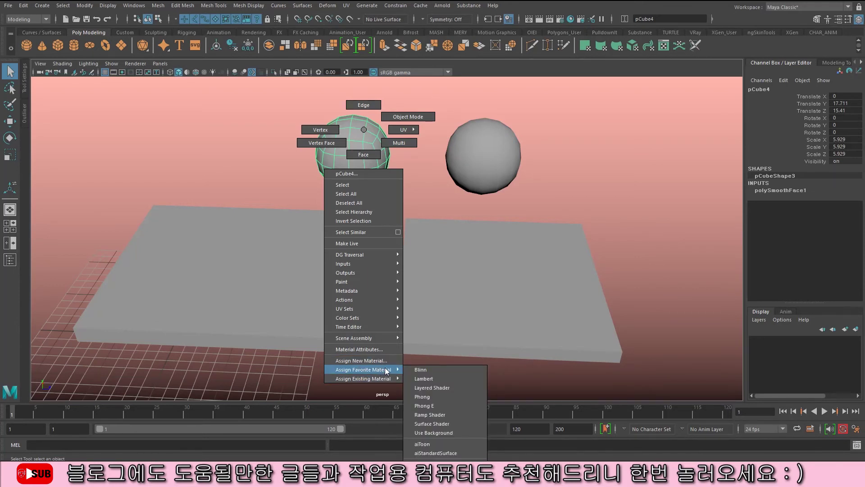
click(437, 377)
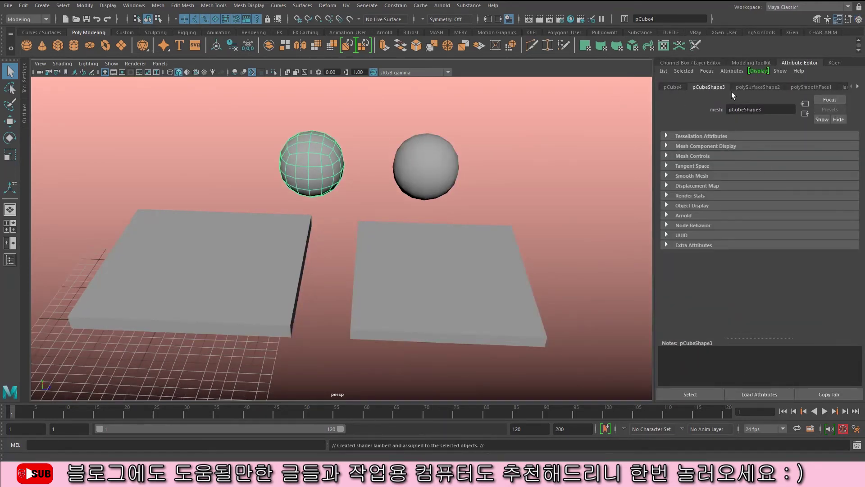
- Set the new Lambert material's color to pure red from the color palette
click(857, 87)
click(832, 87)
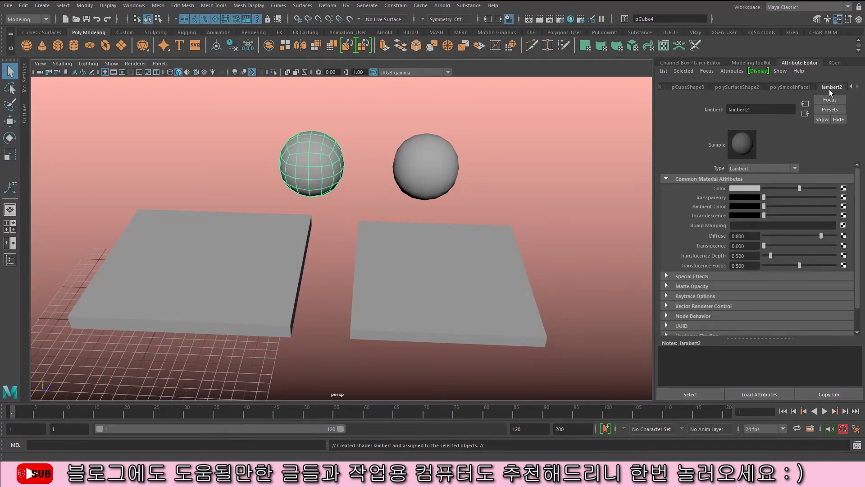
click(764, 112)
click(747, 188)
click(743, 189)
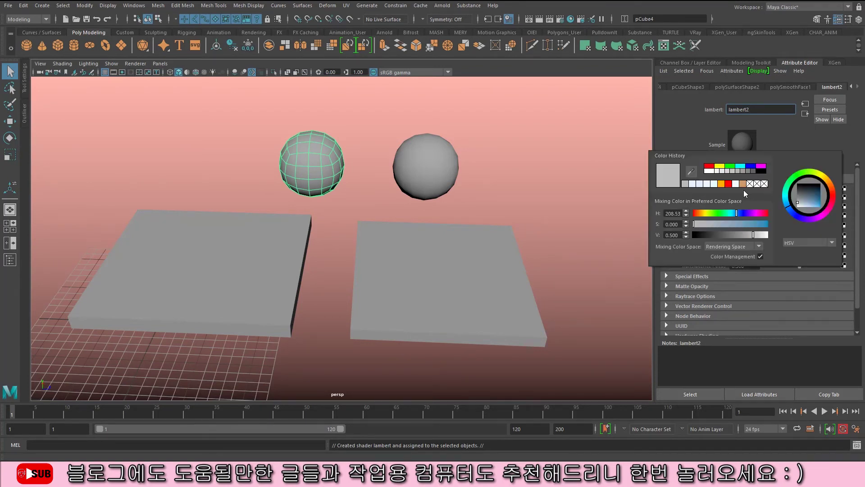
click(709, 167)
click(318, 125)
alt+drag(318, 124, 497, 138)
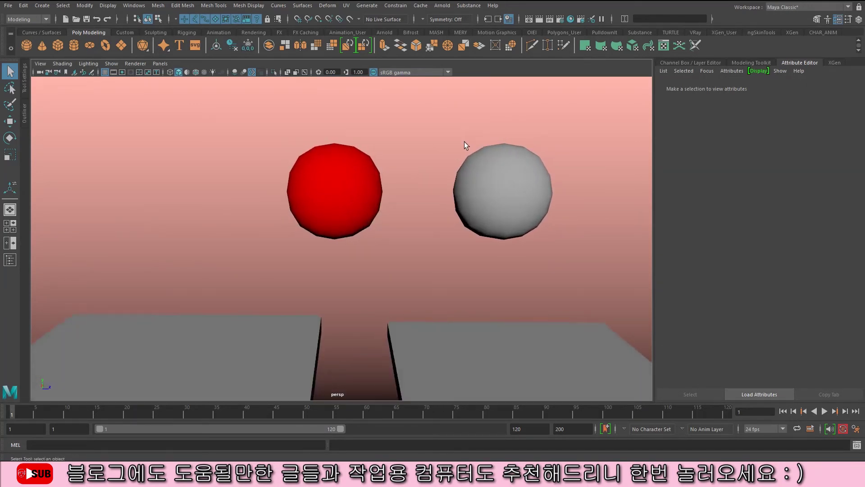
- Assign a new Blinn material to the gray smoothed cube beside the red one
alt+drag(464, 141, 368, 153)
click(453, 189)
alt+drag(453, 188, 396, 199)
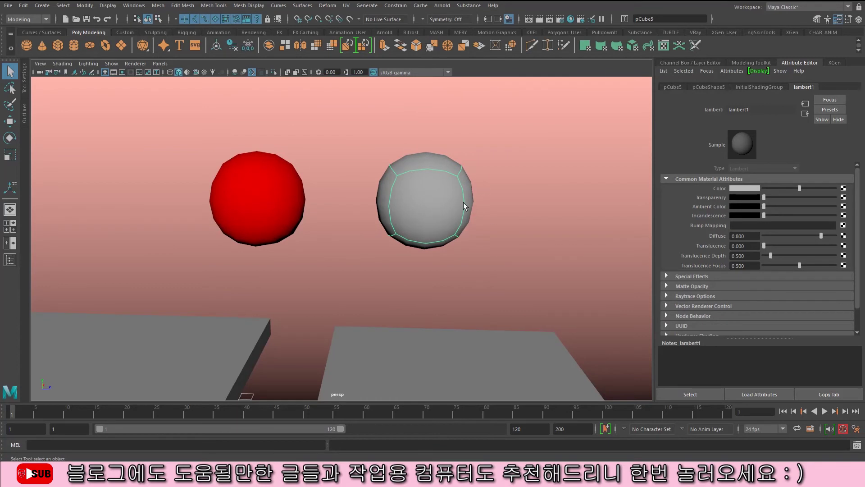
right_click(457, 175)
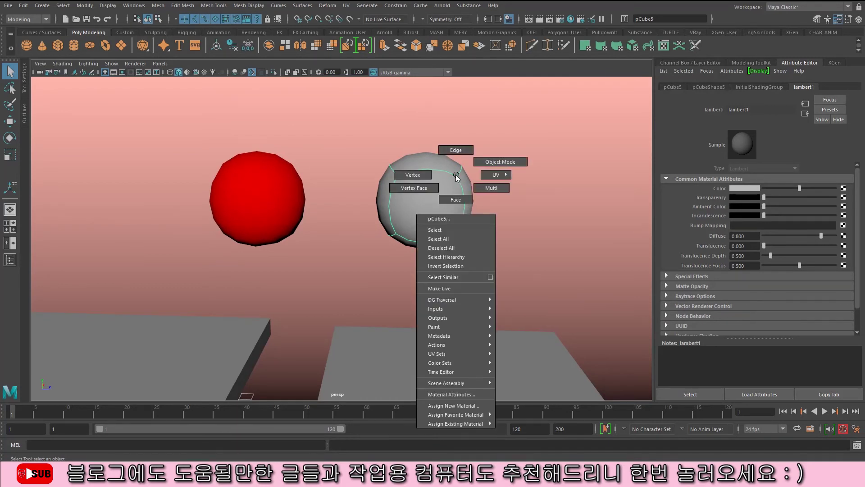
mouse_move(490, 417)
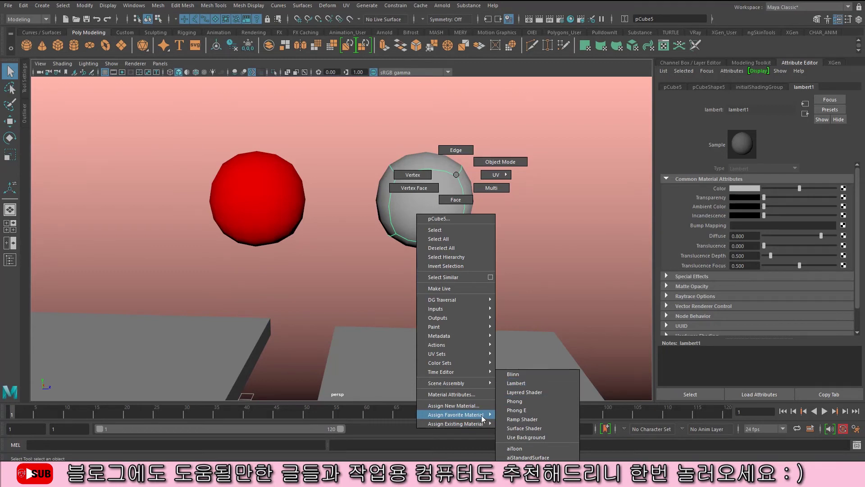
click(439, 218)
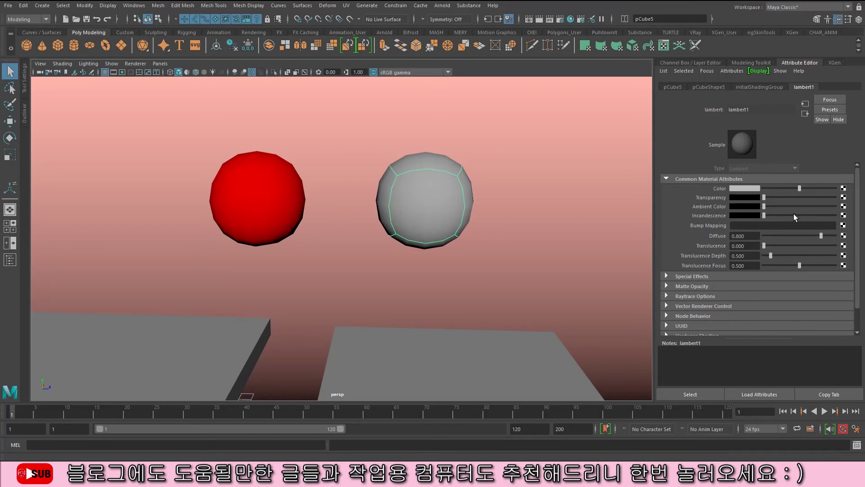
right_drag(451, 169, 516, 384)
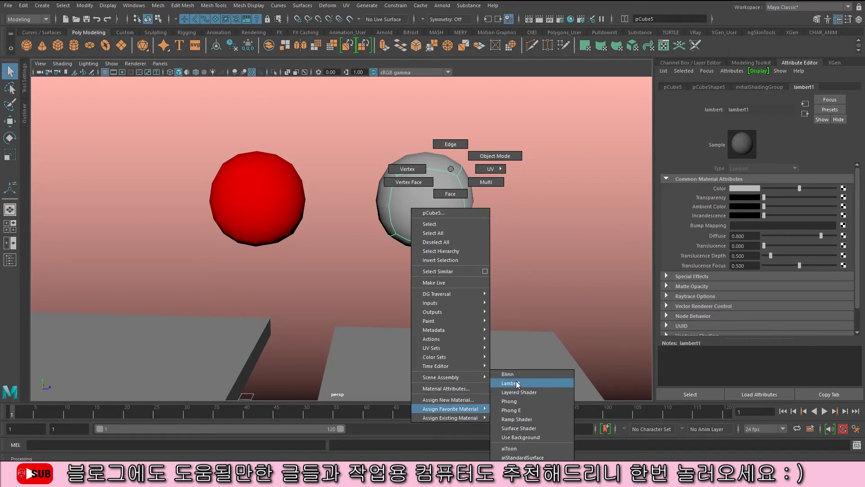
right_drag(532, 387, 522, 374)
- Set the new Blinn material's color to pure red from the color palette
alt+drag(366, 203, 600, 206)
click(738, 188)
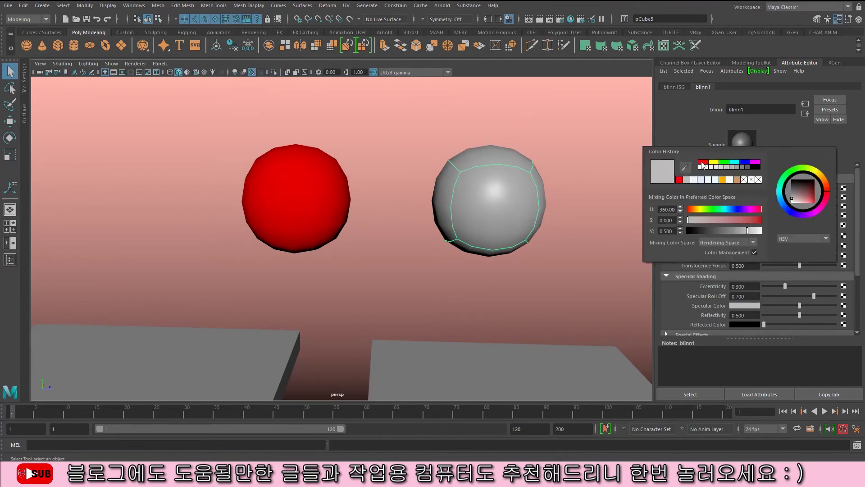
click(686, 159)
click(550, 147)
alt+drag(550, 147, 516, 170)
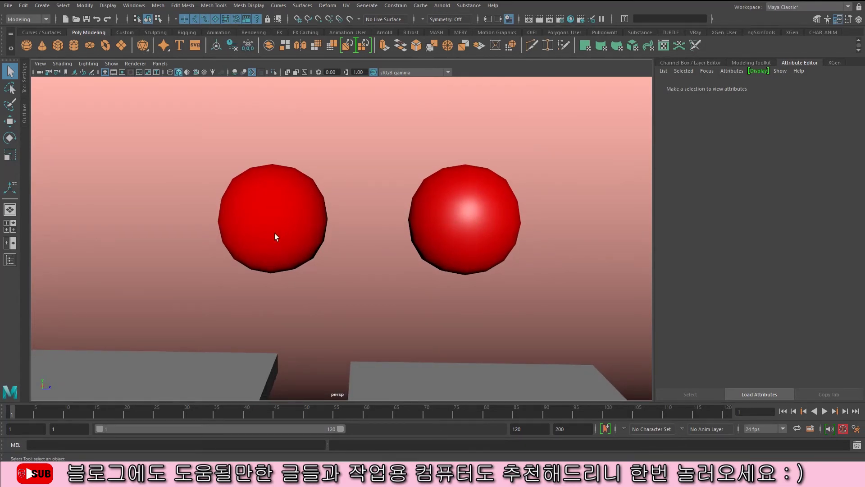
alt+drag(346, 232, 374, 243)
alt+right_drag(374, 244, 238, 260)
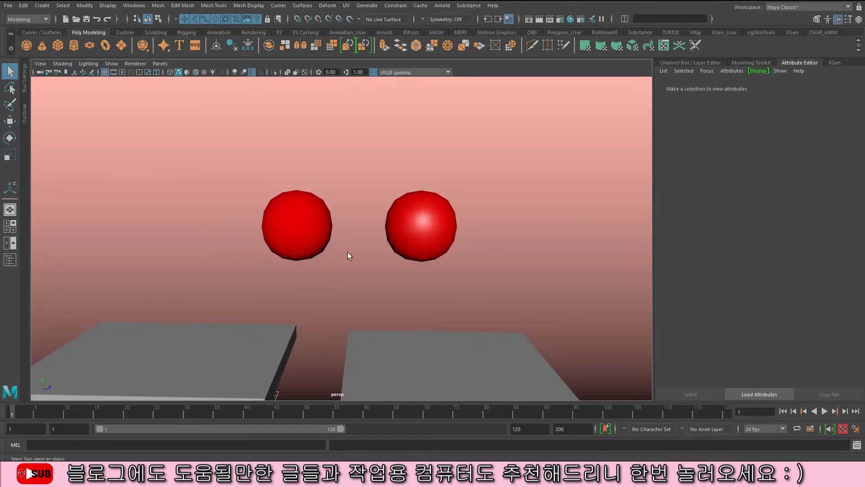
alt+drag(356, 284, 465, 173)
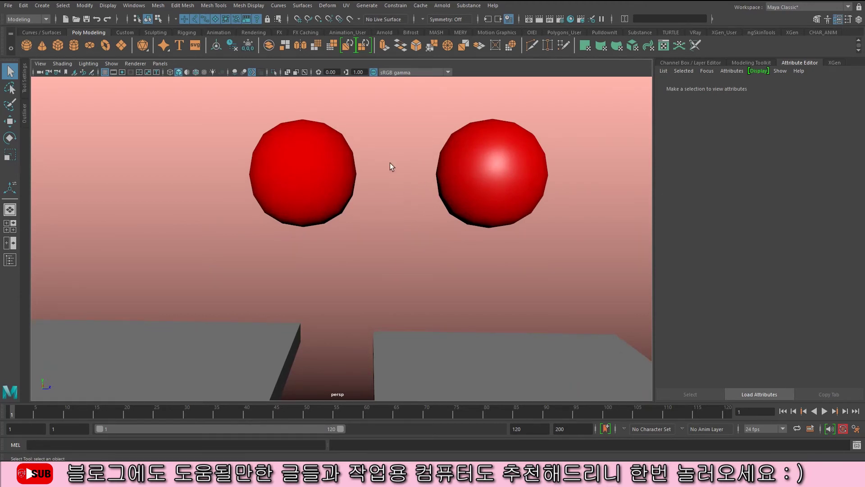
- Combine the two plank meshes into one object and separate them again
click(441, 162)
click(425, 239)
click(23, 6)
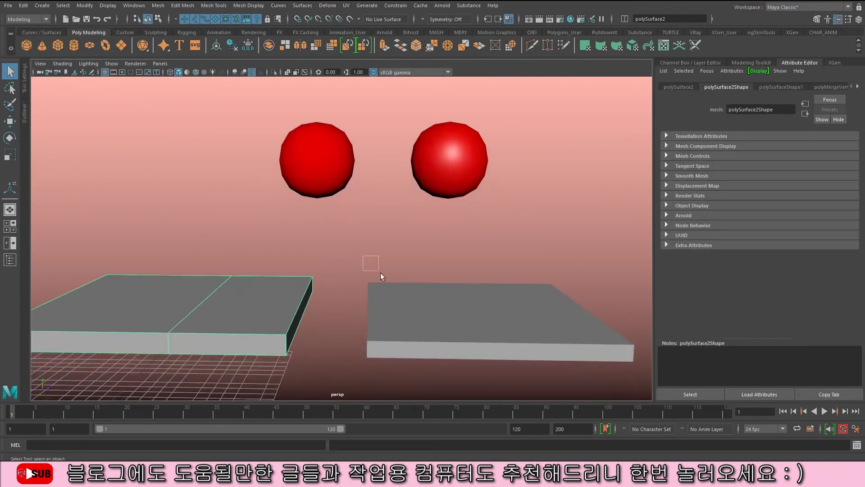
click(269, 45)
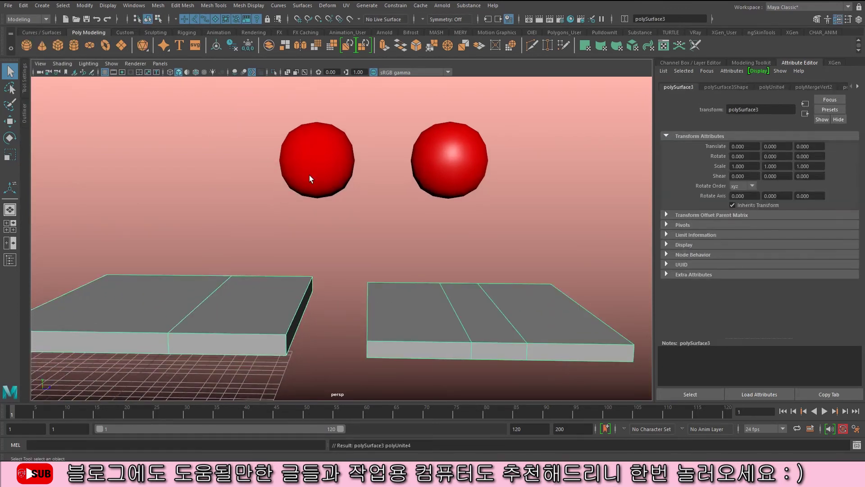
click(158, 5)
click(180, 46)
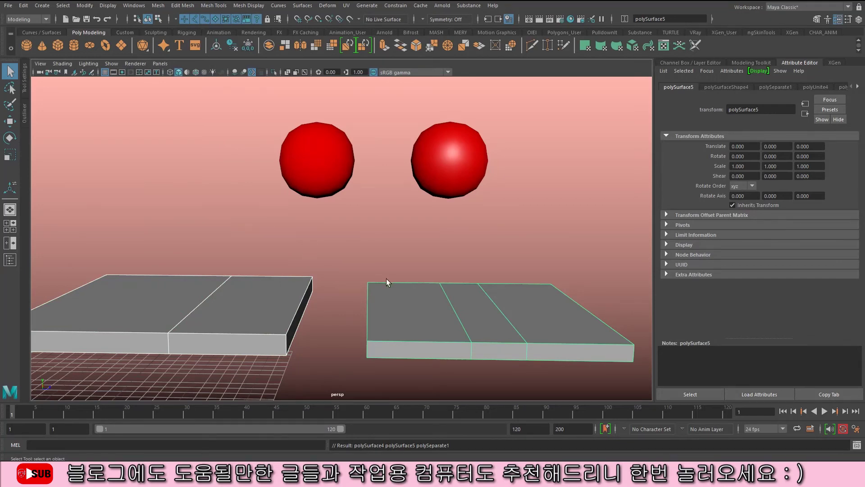
- Merge the two inner vertices on the front top edge of the three-section plank to their center
key(F9)
alt+drag(414, 317, 361, 285)
click(362, 278)
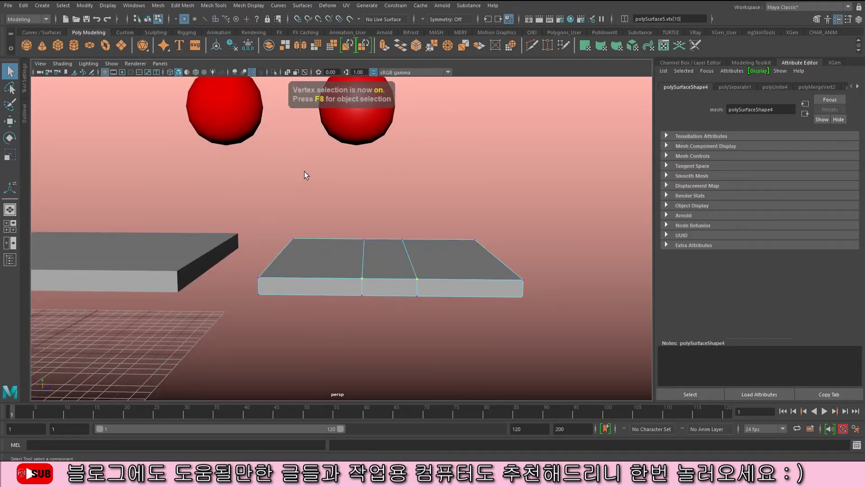
click(182, 6)
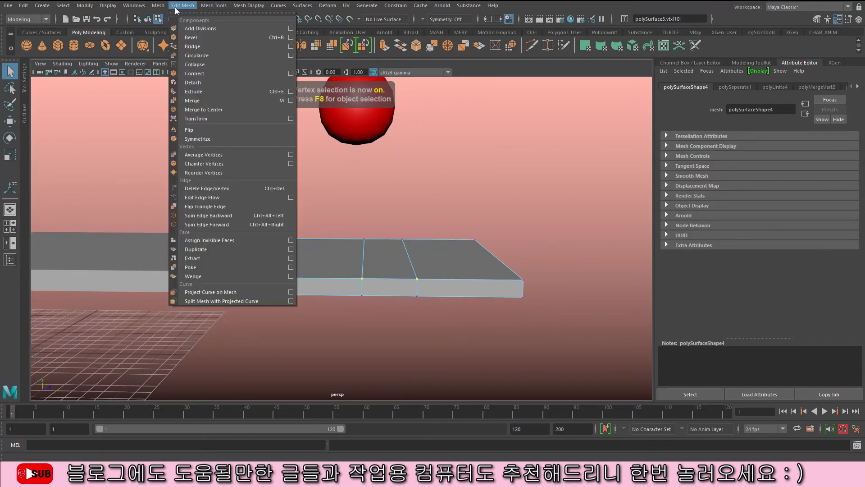
click(212, 87)
- Delete the top face of the three-section plank's section nearest the other plank
alt+right_drag(360, 268, 416, 261)
alt+drag(416, 261, 383, 258)
right_drag(368, 217, 374, 245)
click(375, 245)
key(Delete)
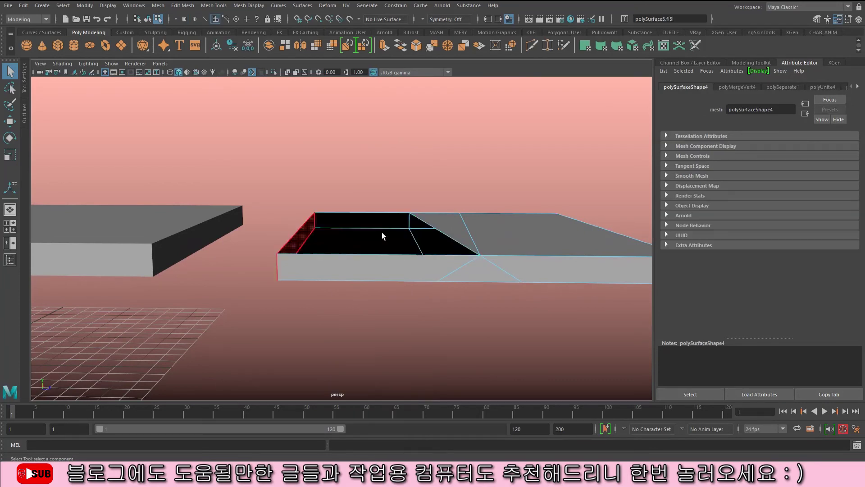
- Turn on the Border Edges display for the plank with the open top
right_drag(398, 172, 414, 163)
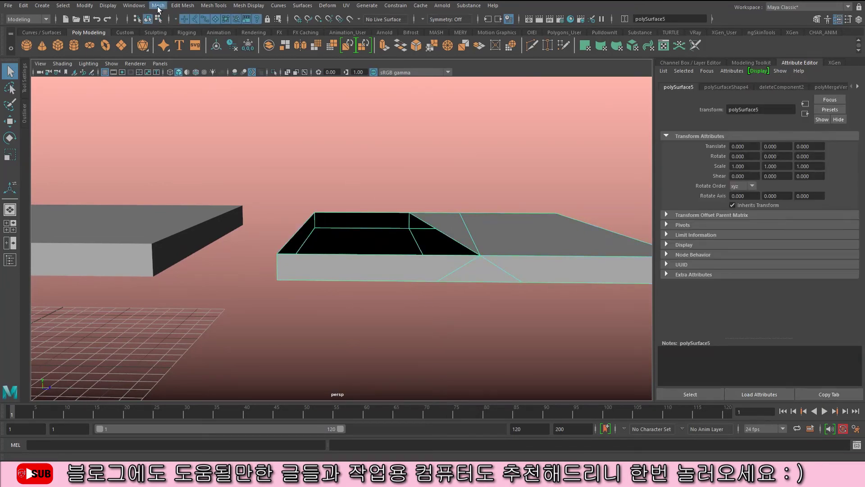
click(112, 6)
mouse_move(193, 120)
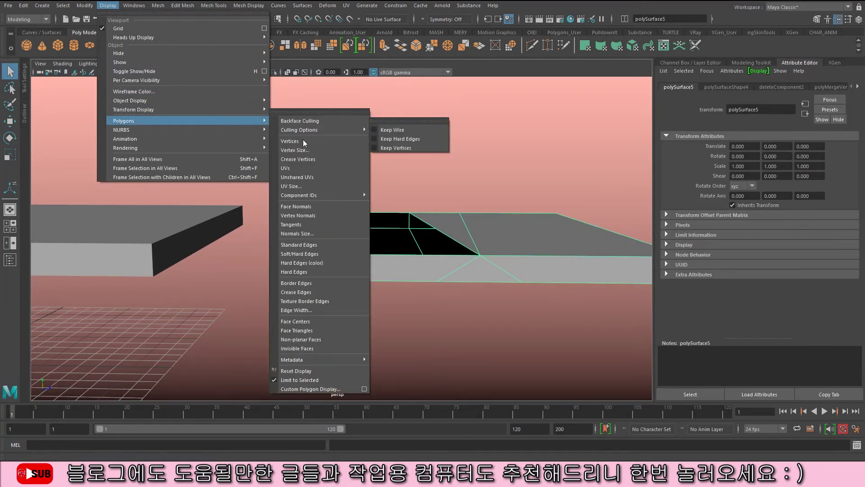
click(321, 283)
mouse_move(321, 281)
alt+mouse_down()
mouse_move(361, 289)
mouse_move(332, 278)
alt+mouse_up()
alt+right_drag(332, 278, 506, 278)
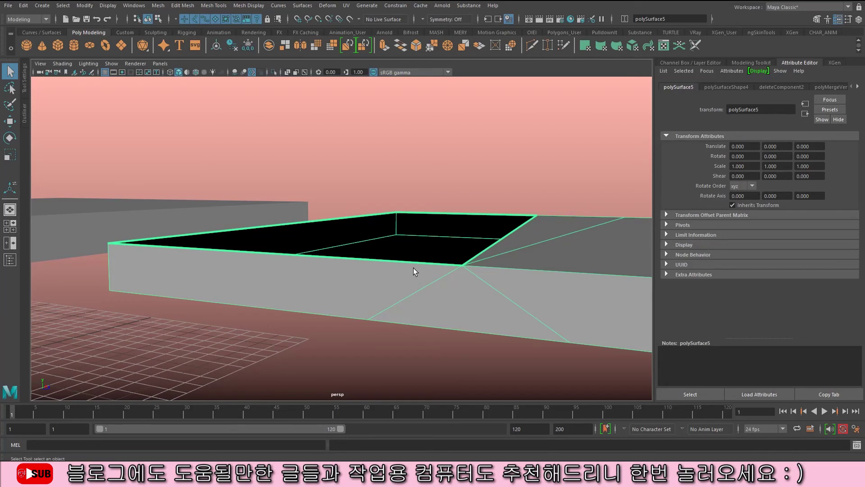
- Bridge the two opposite side border edges to close the opening in the plank's top, and return to object mode
alt+drag(412, 268, 356, 212)
right_click(356, 212)
click(356, 188)
click(437, 200)
alt+middle_drag(436, 200, 377, 257)
alt+drag(377, 257, 239, 234)
shift+click(461, 231)
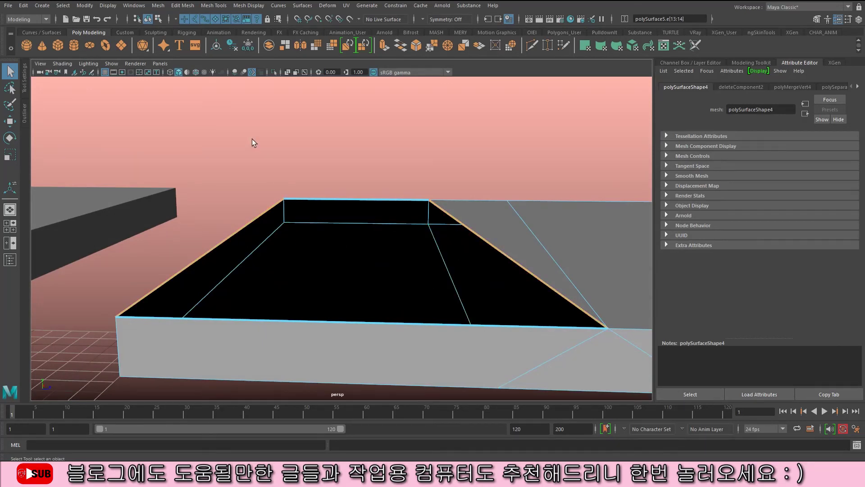
click(182, 5)
click(200, 45)
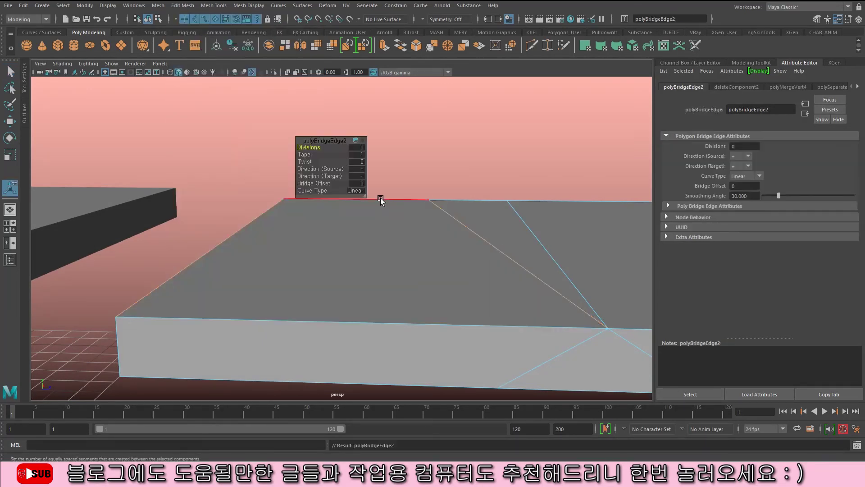
right_drag(409, 232, 439, 201)
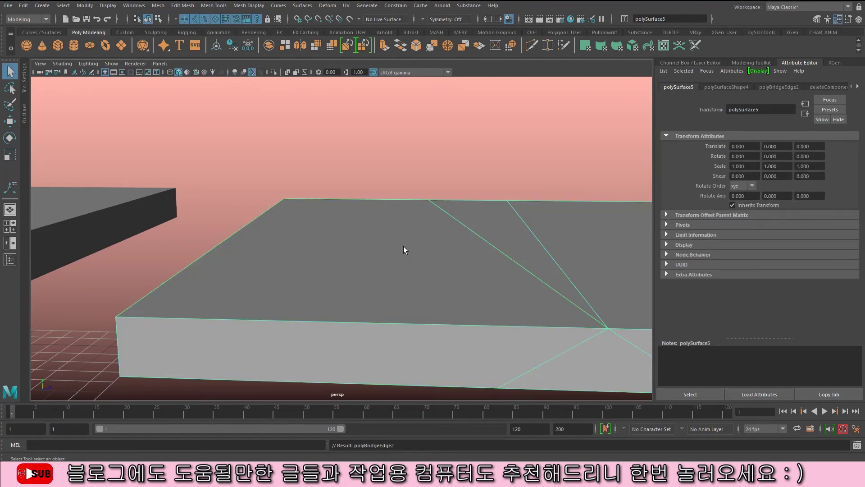
- Combine the two separate planks into a single mesh
alt+drag(344, 253, 380, 220)
shift+click(270, 217)
shift+right_drag(251, 213, 277, 228)
- Bridge the facing end faces of the two plank sections to fill the gap between them
click(278, 227)
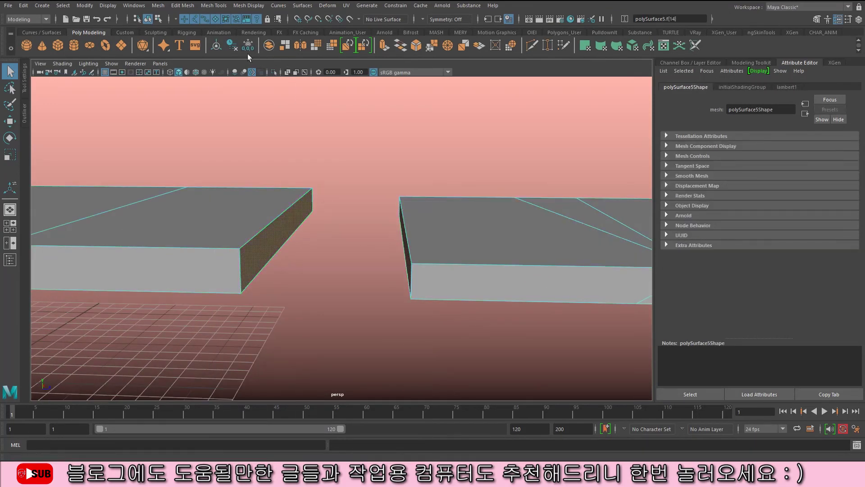
click(192, 6)
click(214, 46)
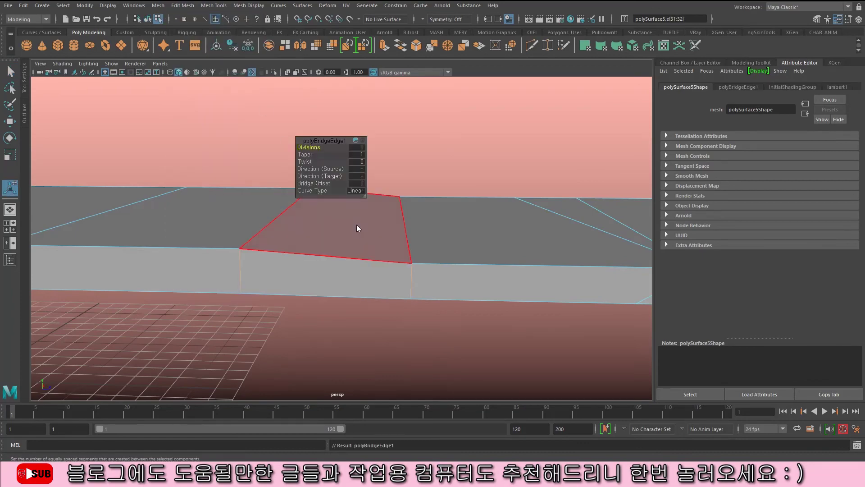
alt+drag(354, 280, 356, 239)
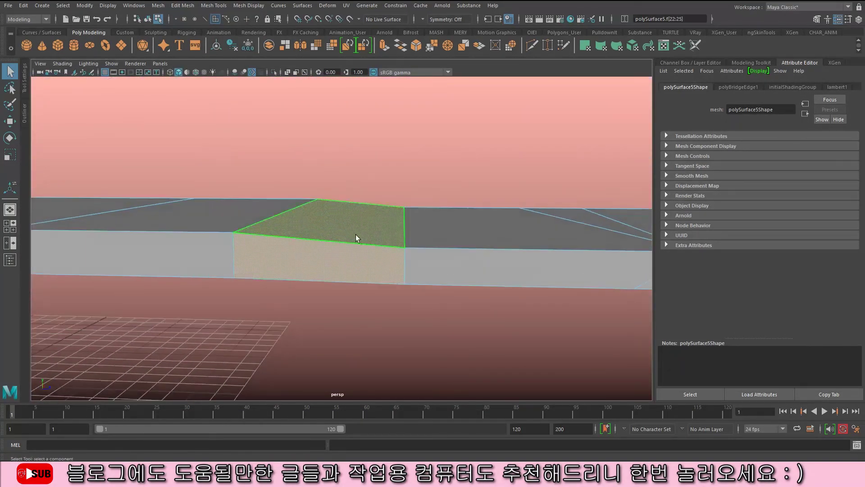
right_drag(351, 219, 372, 217)
alt+drag(374, 233, 252, 189)
- Create a polygon cube, place it above the joined plank beside the red spheres, and scale it up
click(76, 81)
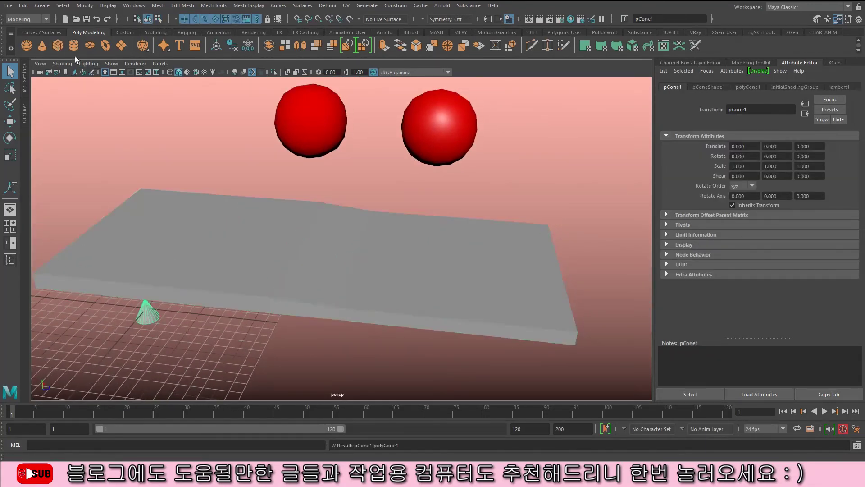
click(58, 45)
key(w)
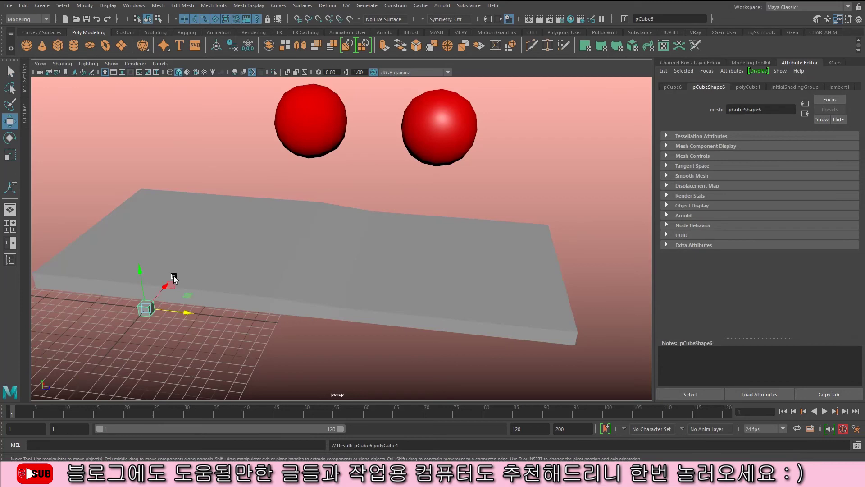
middle_drag(176, 278, 239, 119)
key(r)
alt+drag(240, 120, 336, 251)
middle_drag(336, 251, 377, 243)
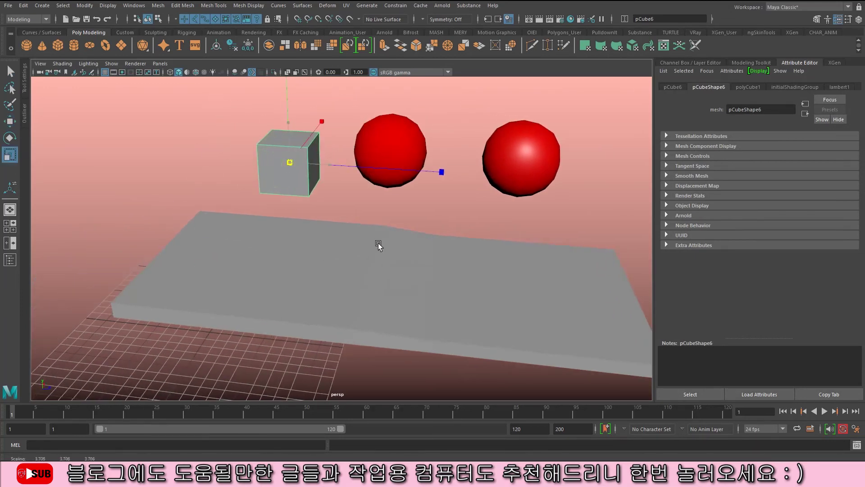
alt+right_drag(329, 218, 414, 231)
alt+middle_drag(414, 231, 425, 245)
key(q)
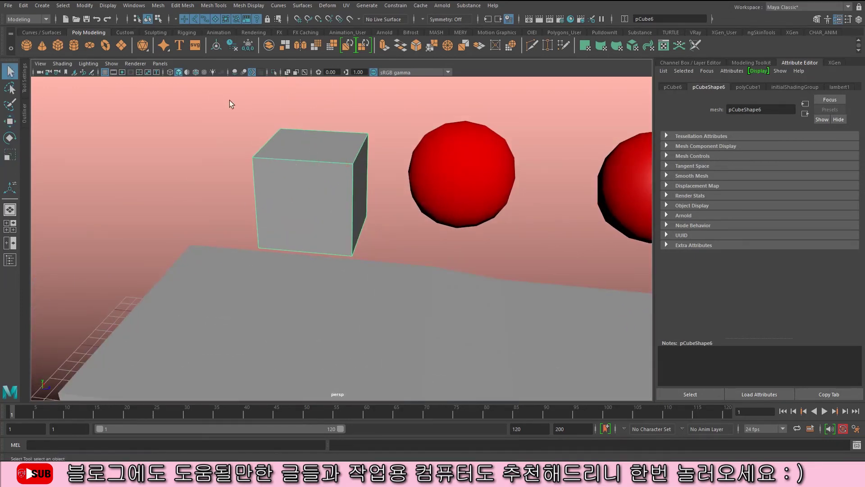
- Apply Smooth to the new cube with Divisions set to 2
click(158, 6)
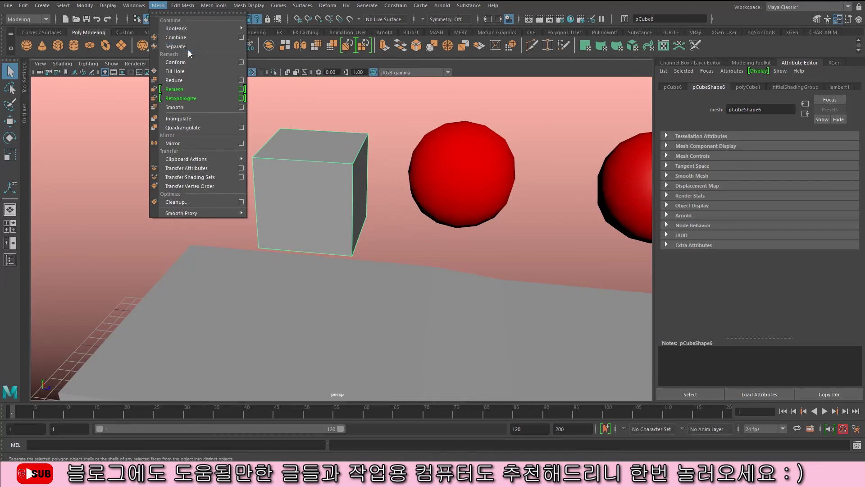
click(193, 107)
drag(334, 142, 407, 122)
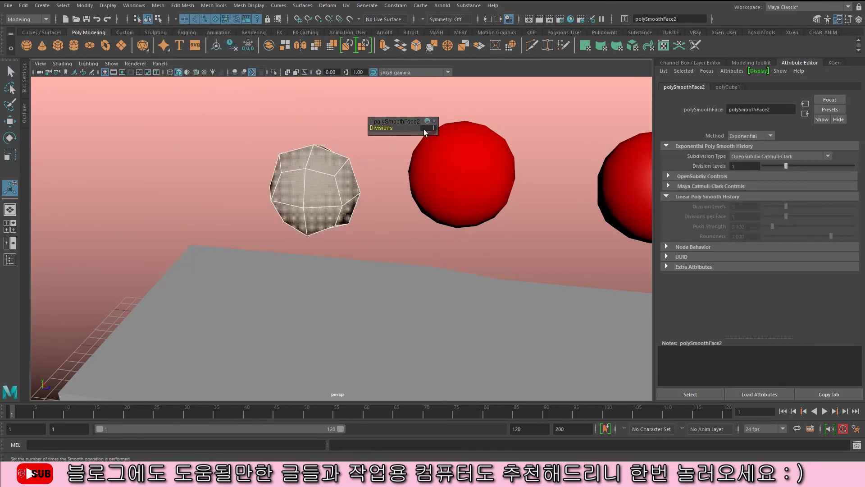
click(425, 128)
text(2)
key(Return)
key(F8)
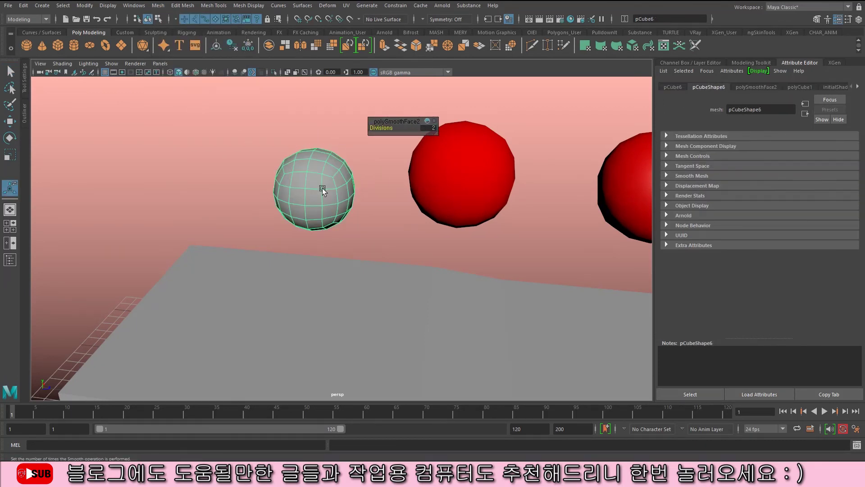
- Look through the favorite materials available for the newly smoothed cube
right_click(311, 150)
mouse_move(341, 390)
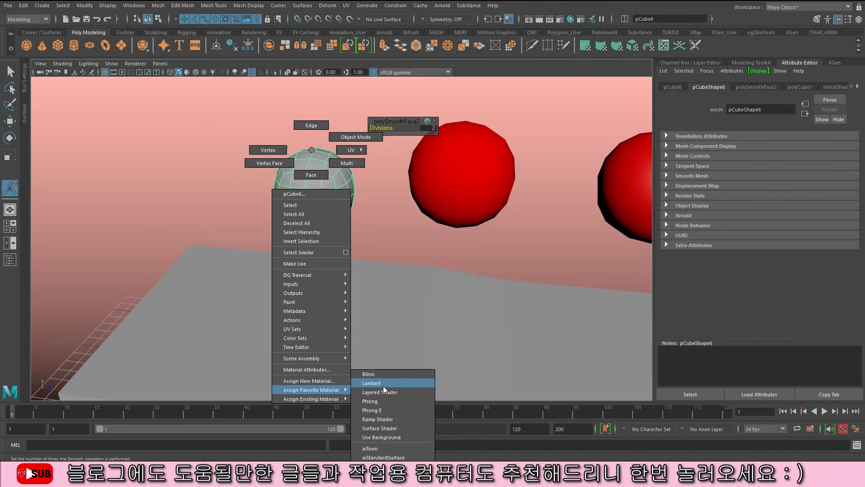
right_drag(333, 391, 348, 363)
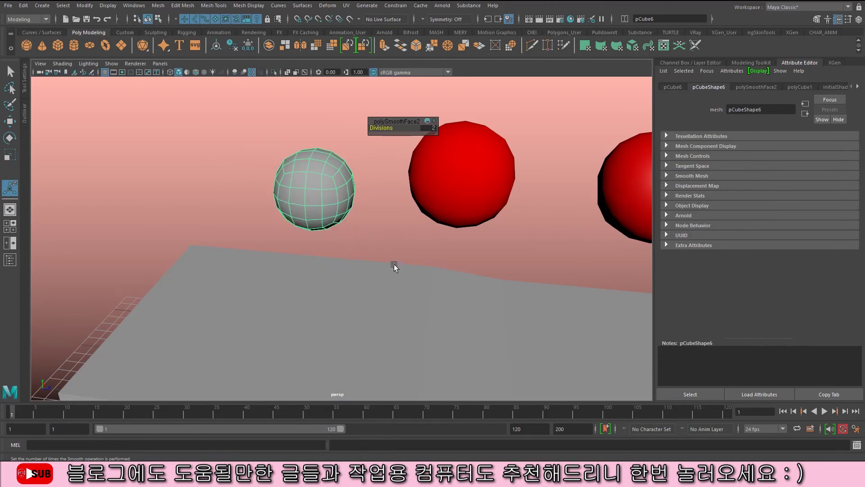
- Remove the two slanted edges from the far section of the joined plank
alt+drag(317, 181, 424, 241)
click(366, 293)
key(q)
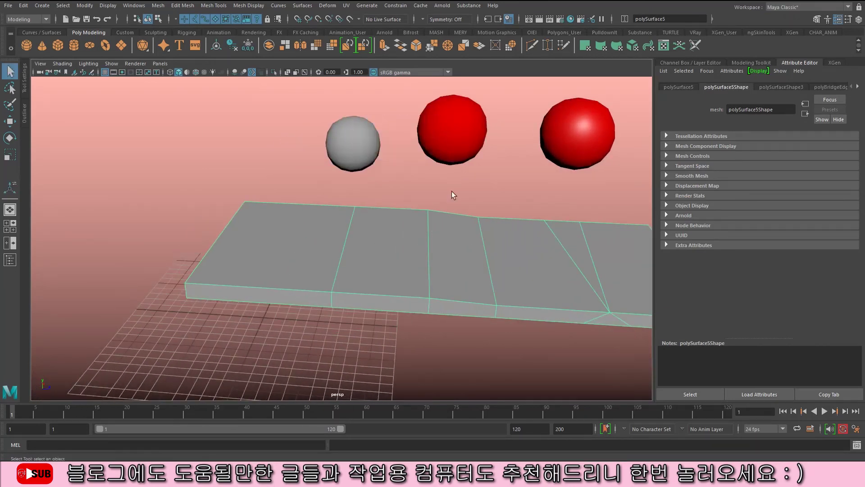
alt+drag(366, 256, 474, 241)
key(F10)
click(504, 226)
shift+click(528, 221)
shift+right_drag(514, 229, 456, 238)
key(F8)
alt+drag(410, 254, 407, 216)
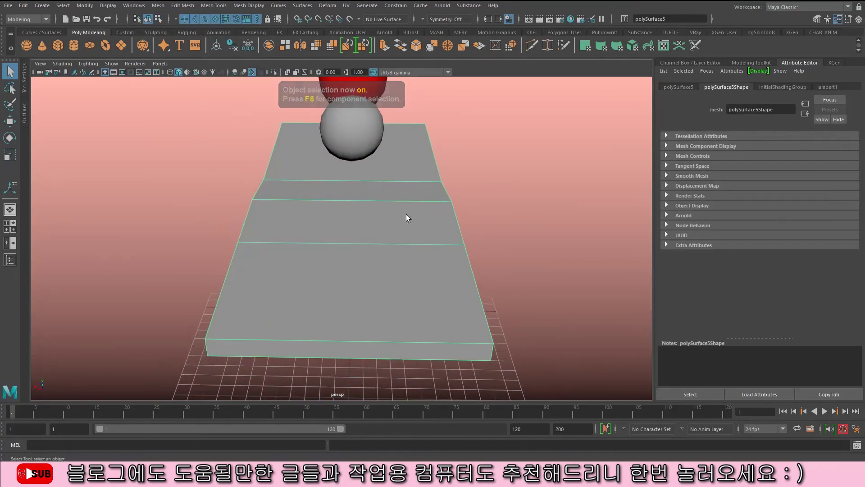
- Start the Insert Edge Loop tool on the joined plank and reset its tool settings to the defaults
click(214, 5)
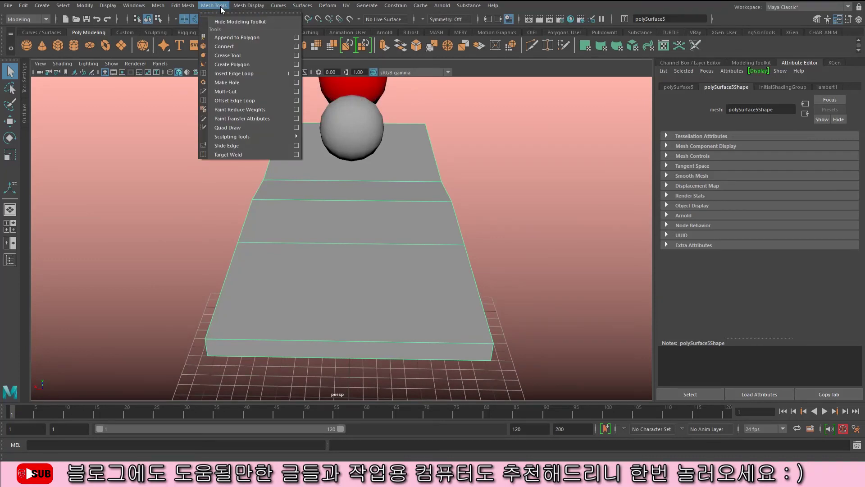
click(245, 74)
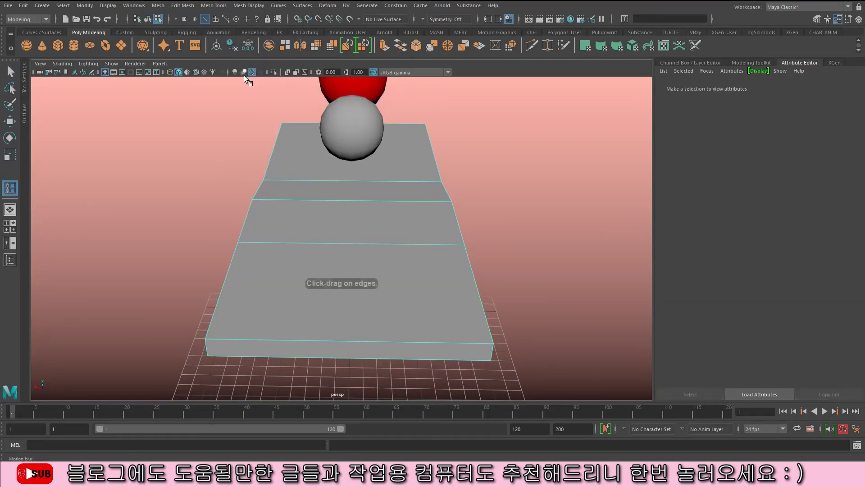
double_click(8, 189)
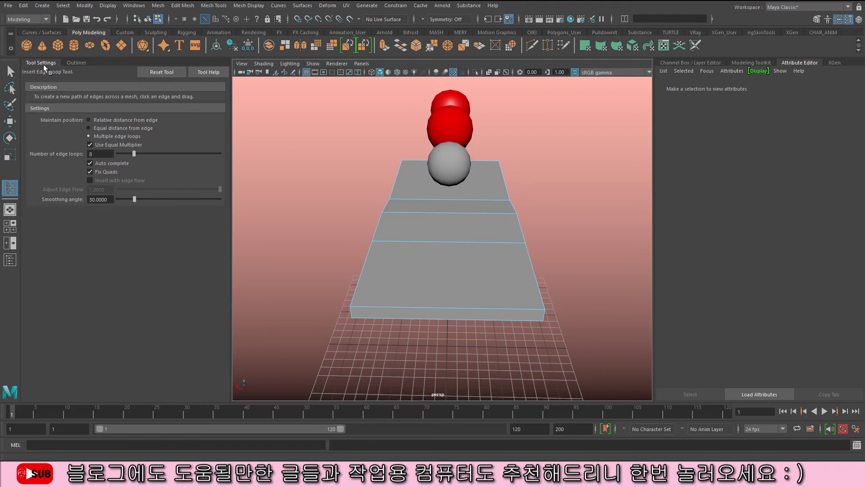
click(169, 75)
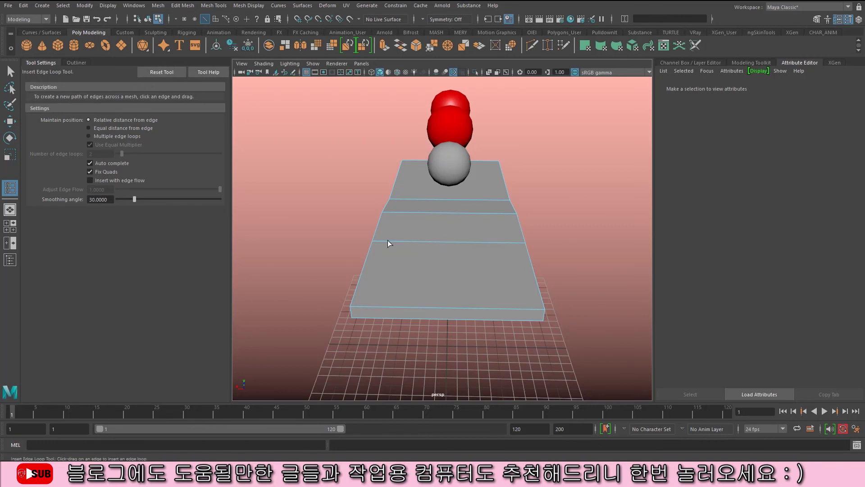
- Insert lengthwise edge loops down the plank's middle and through its right half, plus a crosswise loop across the near section
alt+right_drag(451, 243, 522, 231)
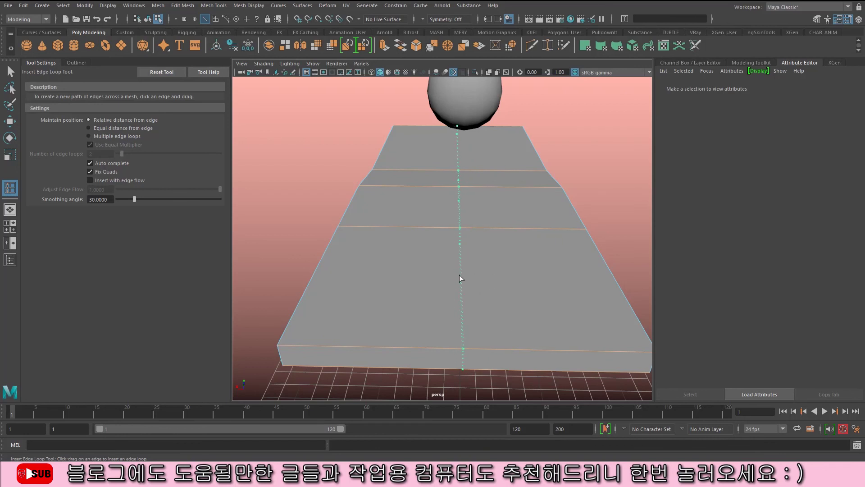
drag(459, 275, 453, 275)
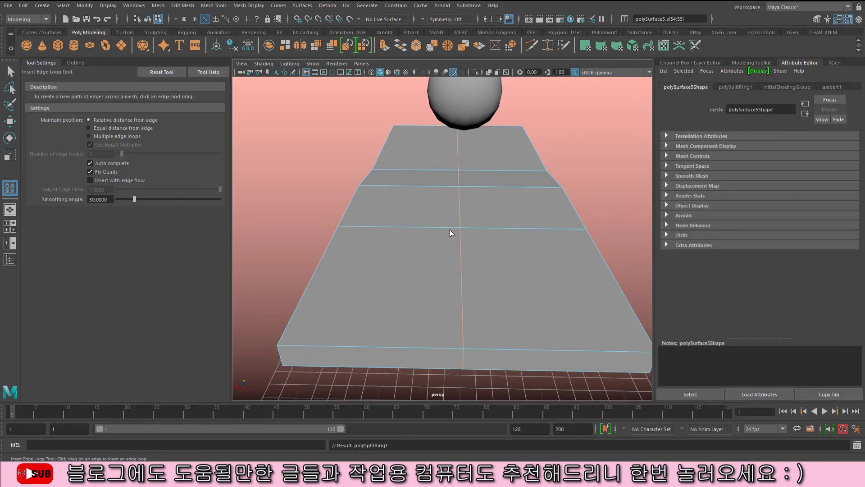
alt+right_drag(453, 328, 504, 268)
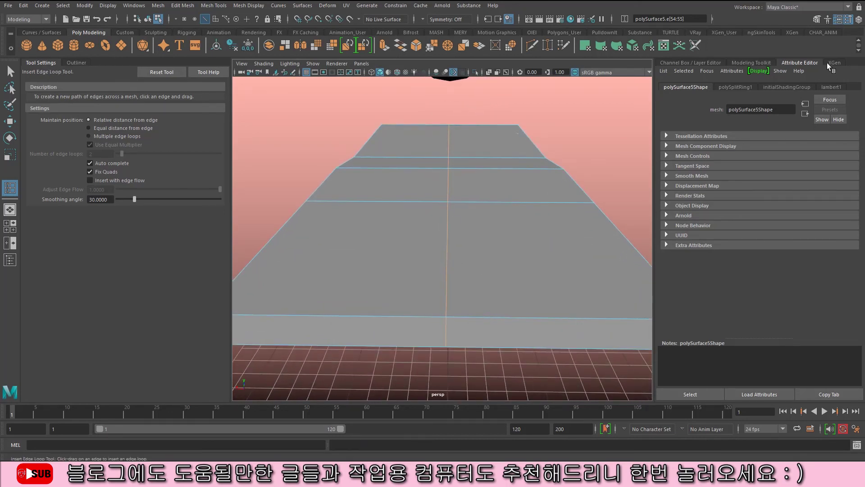
key(ctrl+a)
alt+right_drag(782, 90, 546, 109)
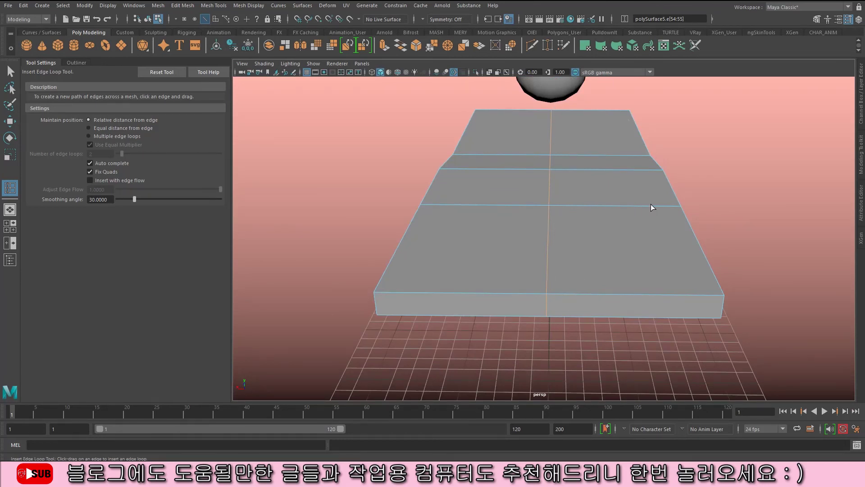
mouse_move(627, 206)
mouse_down()
mouse_move(556, 215)
mouse_move(678, 207)
mouse_move(611, 206)
mouse_up()
mouse_move(548, 242)
mouse_down()
mouse_move(555, 245)
mouse_move(553, 207)
mouse_move(550, 272)
mouse_move(548, 253)
mouse_up()
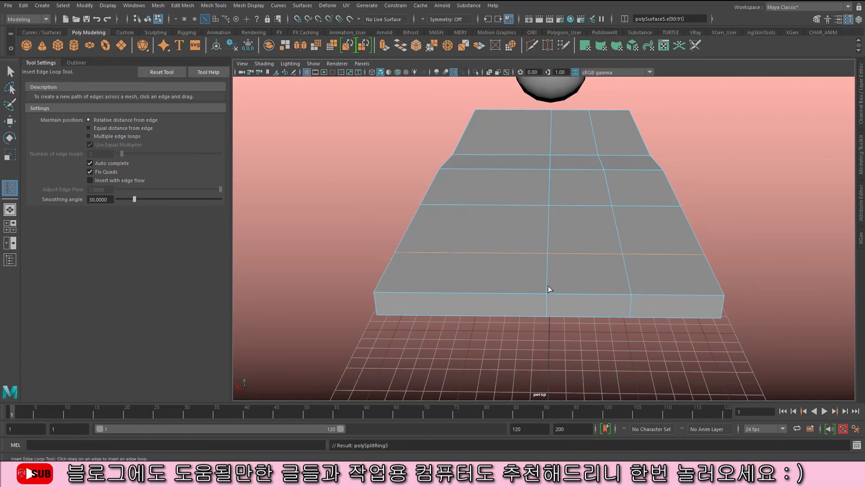
- Switch the tool to multiple edge loops, set their number to 5, and insert them lengthwise in the plank's left half
alt+right_drag(529, 270, 549, 257)
alt+drag(548, 256, 455, 246)
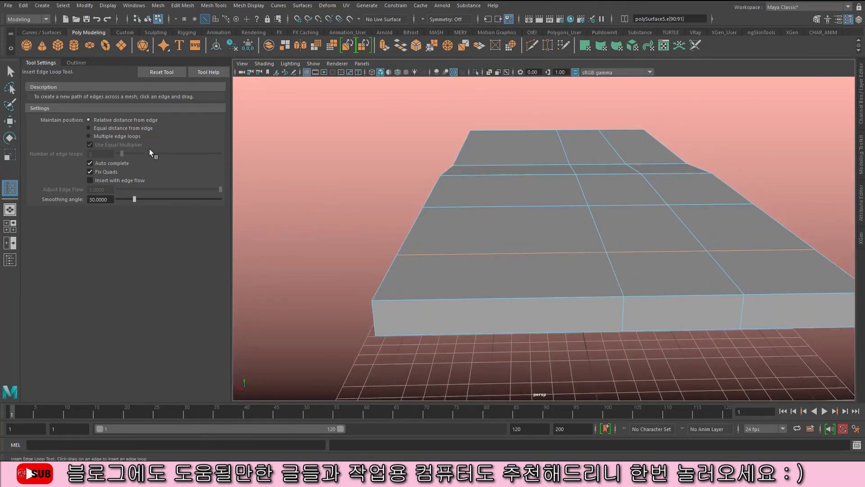
click(119, 136)
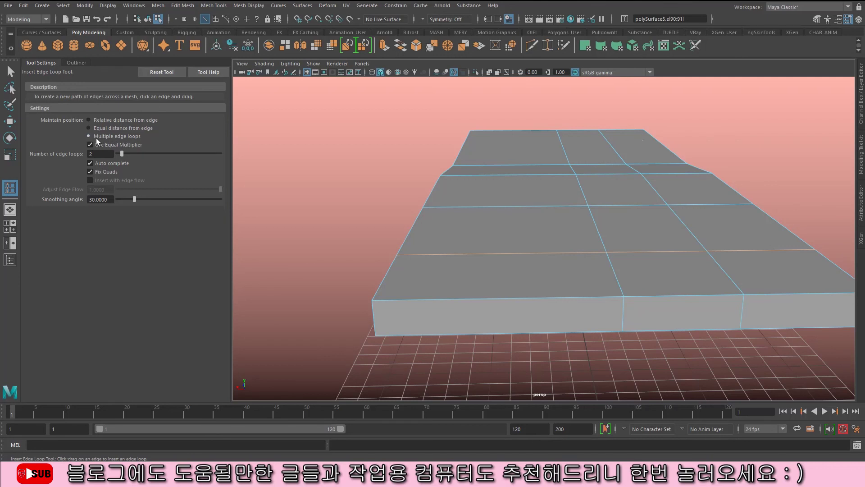
drag(109, 153, 86, 152)
text(5)
key(Return)
click(506, 207)
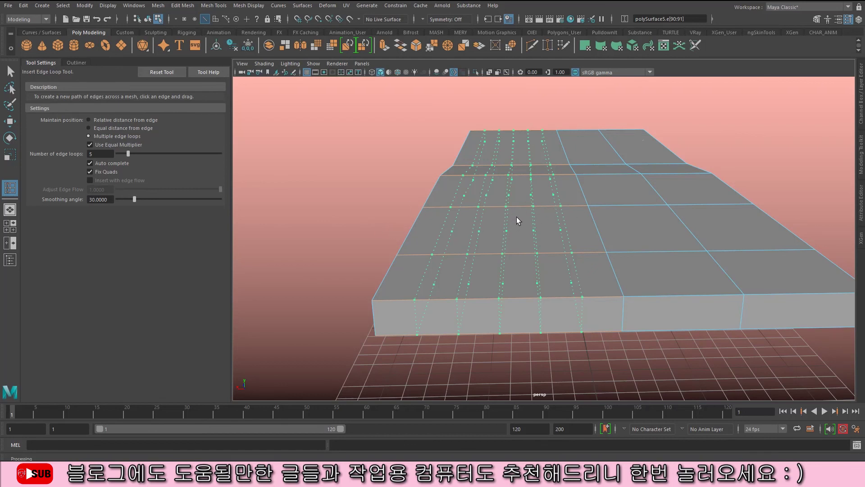
drag(504, 214, 436, 220)
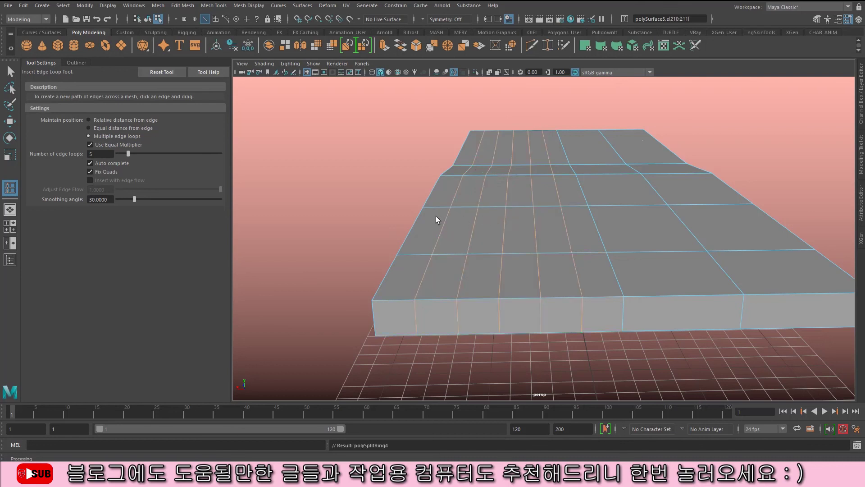